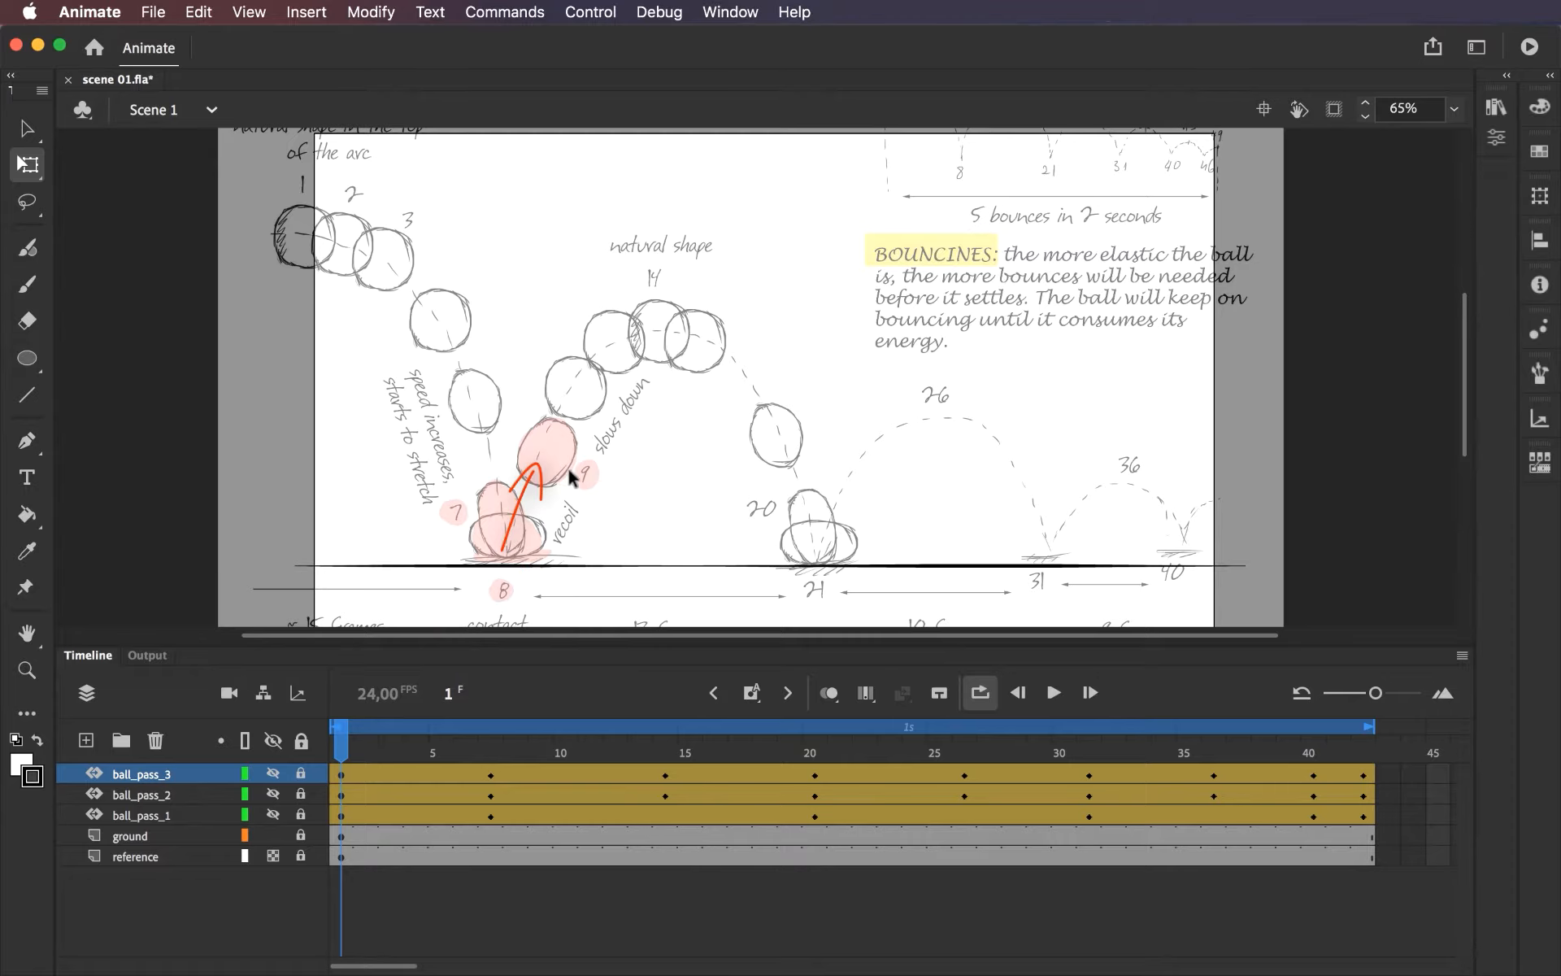
Make the ball_pass_3 layer visible at frame 1 and duplicate it.
{"action": "left_click", "coordinate": [475, 746]}
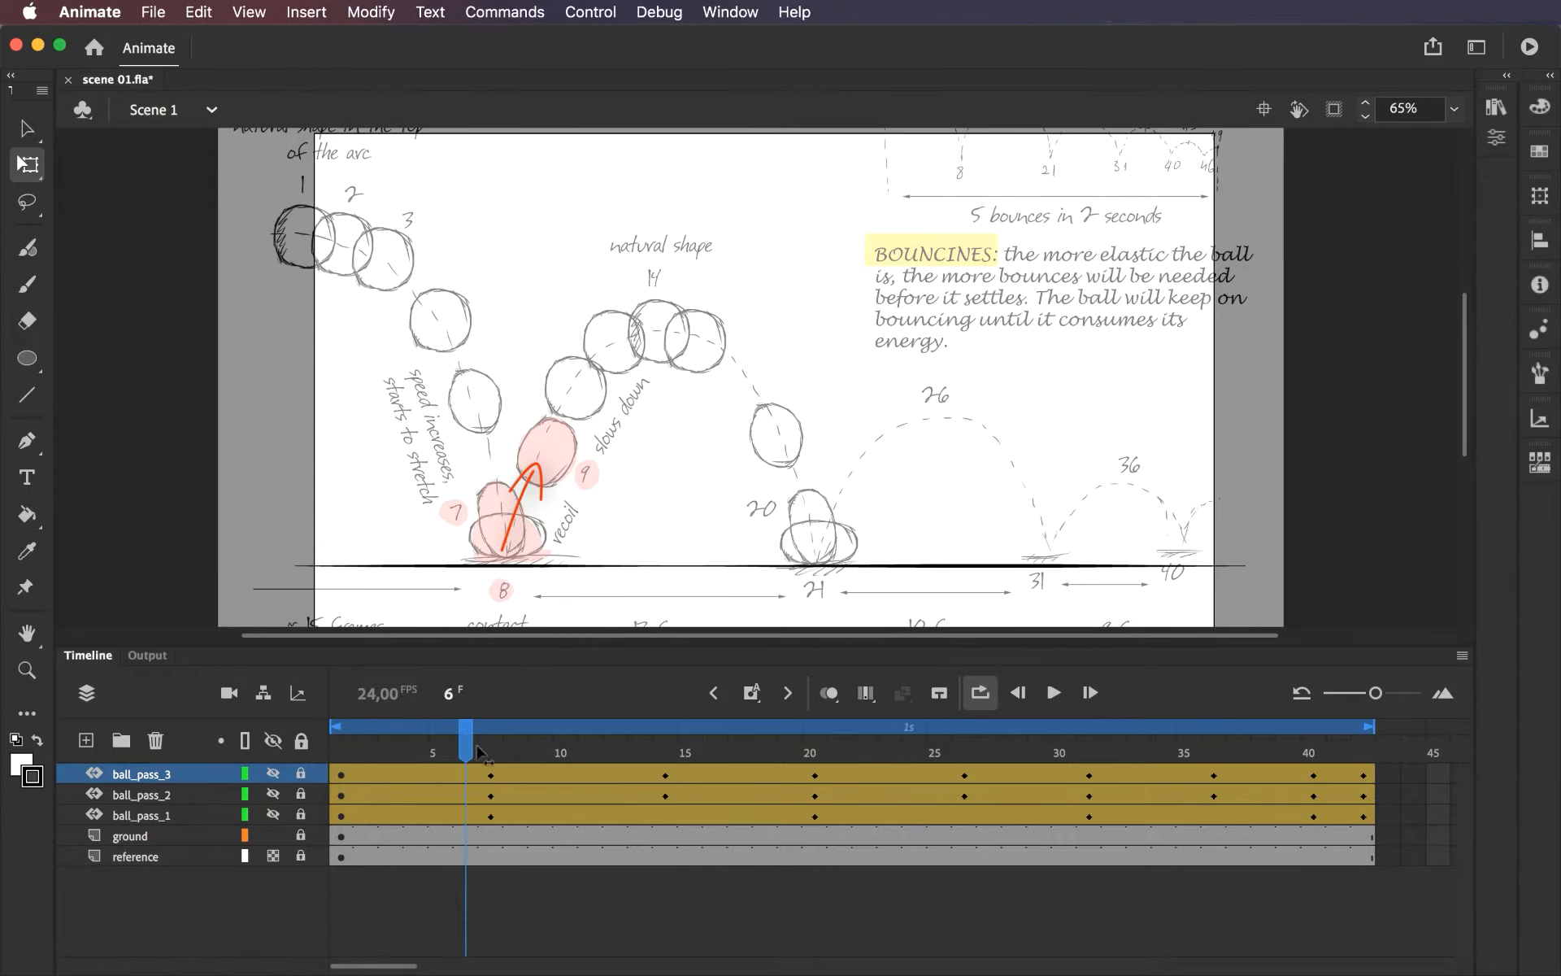
{"action": "left_click", "coordinate": [339, 744]}
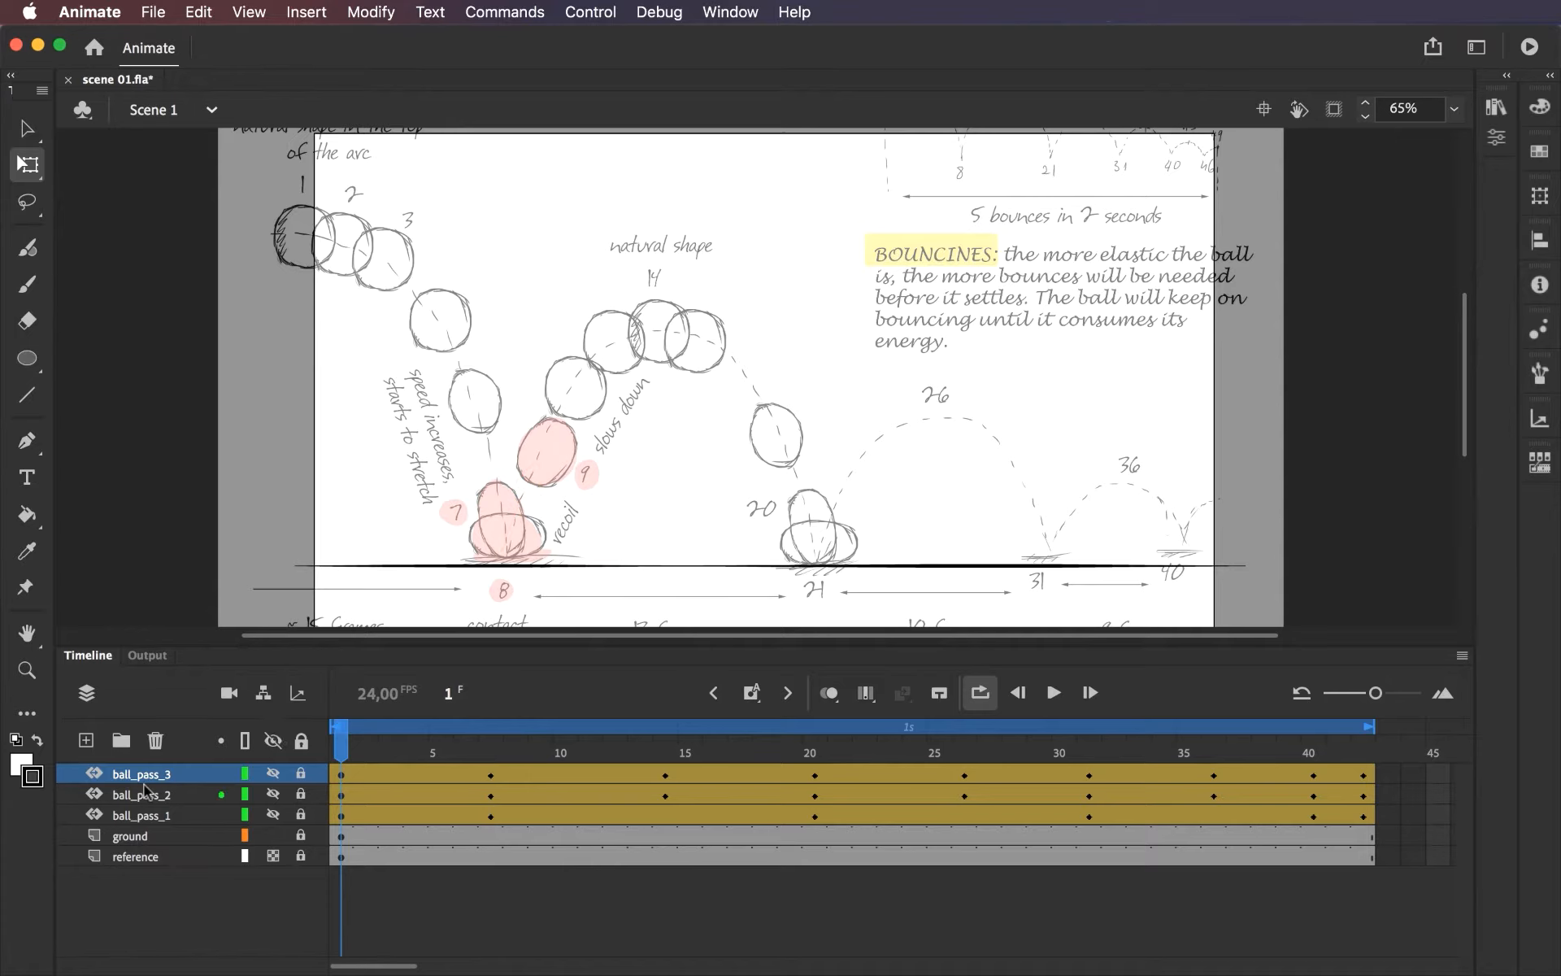
{"action": "left_click", "coordinate": [274, 773]}
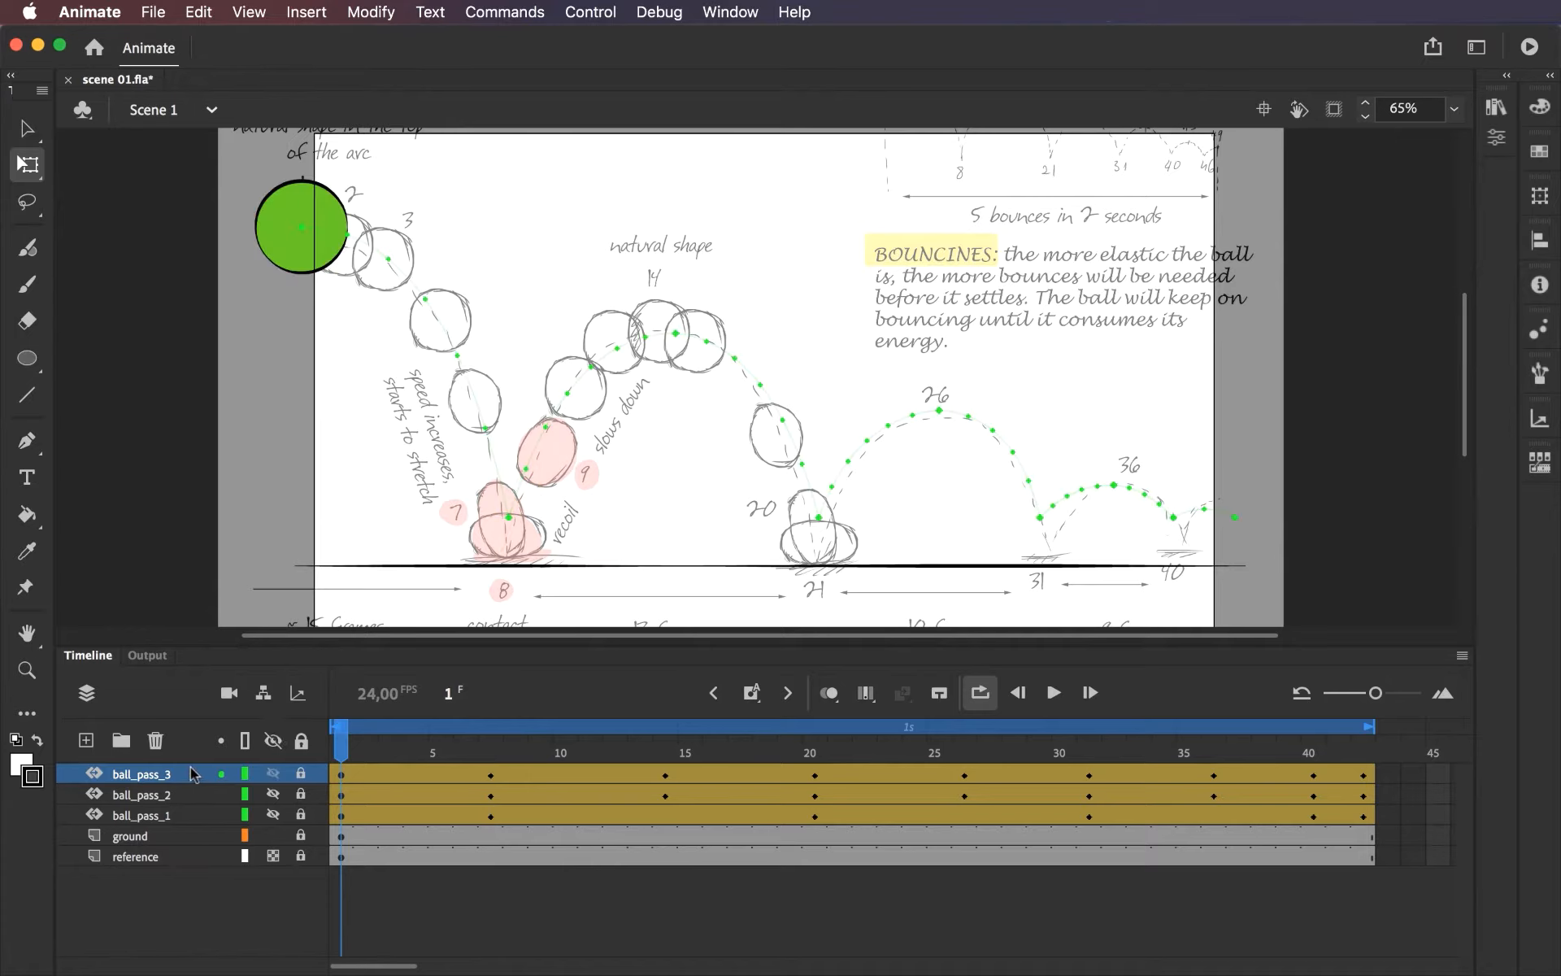
{"action": "right_click", "coordinate": [193, 774]}
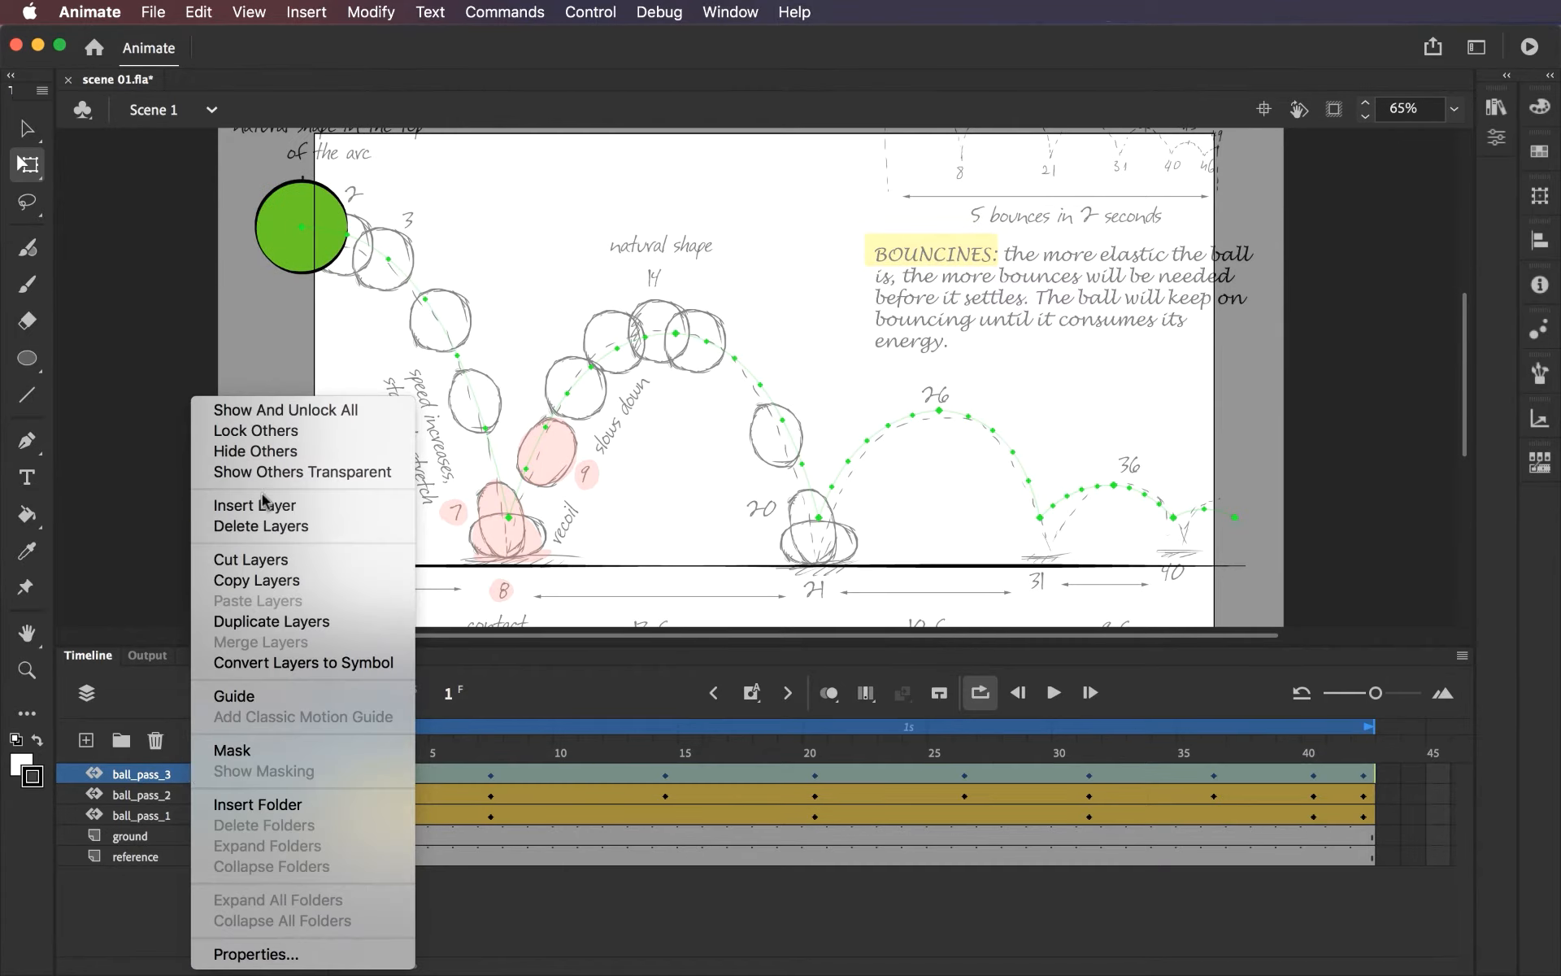
{"action": "left_click", "coordinate": [264, 623]}
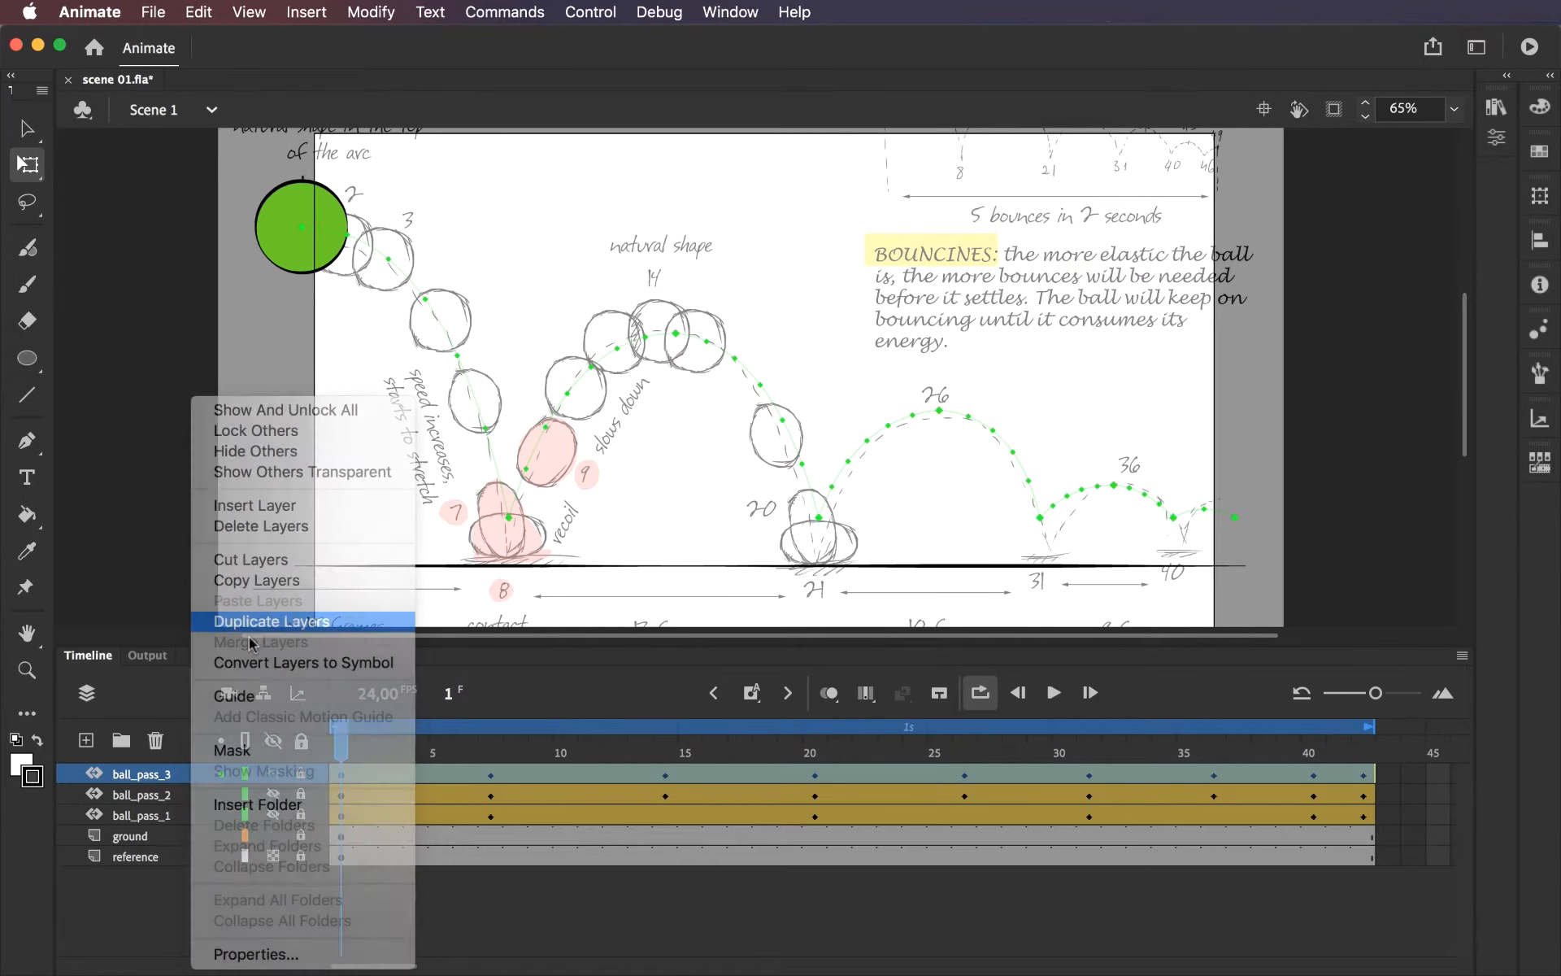
Rename the duplicated layer ball_pass_4 and hide the original ball_pass_3 layer.
{"action": "double_click", "coordinate": [187, 778]}
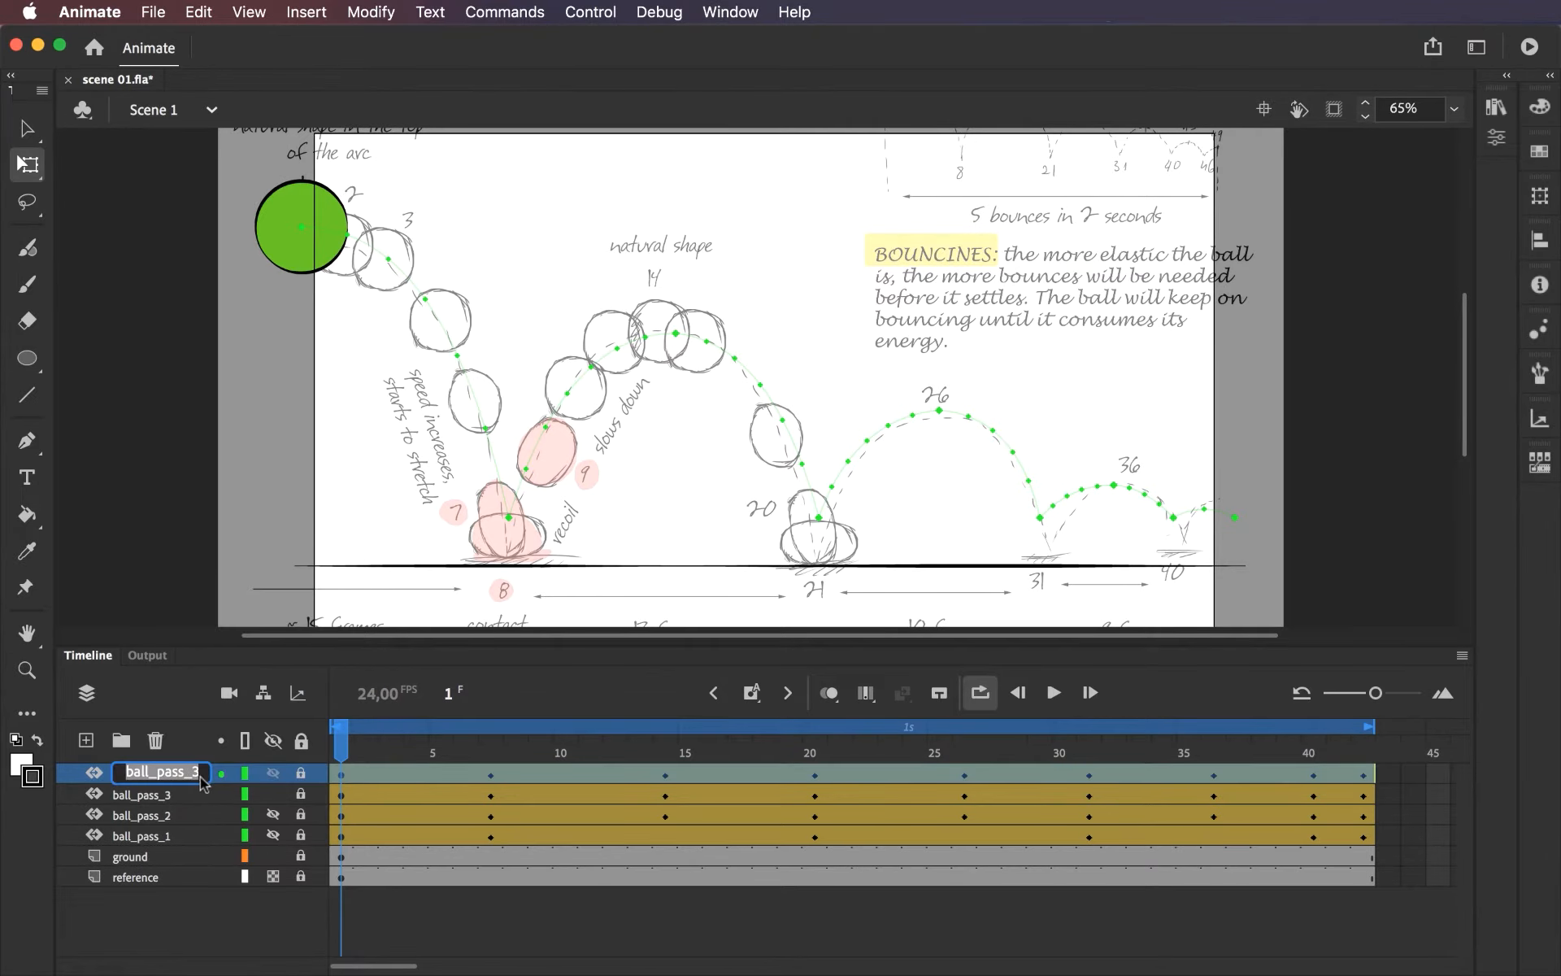
{"action": "left_click", "coordinate": [195, 768]}
{"action": "left_click_drag", "start_coordinate": [192, 768], "coordinate": [218, 766]}
{"action": "type", "text": "4"}
{"action": "key", "text": "Return"}
{"action": "left_click", "coordinate": [273, 795]}
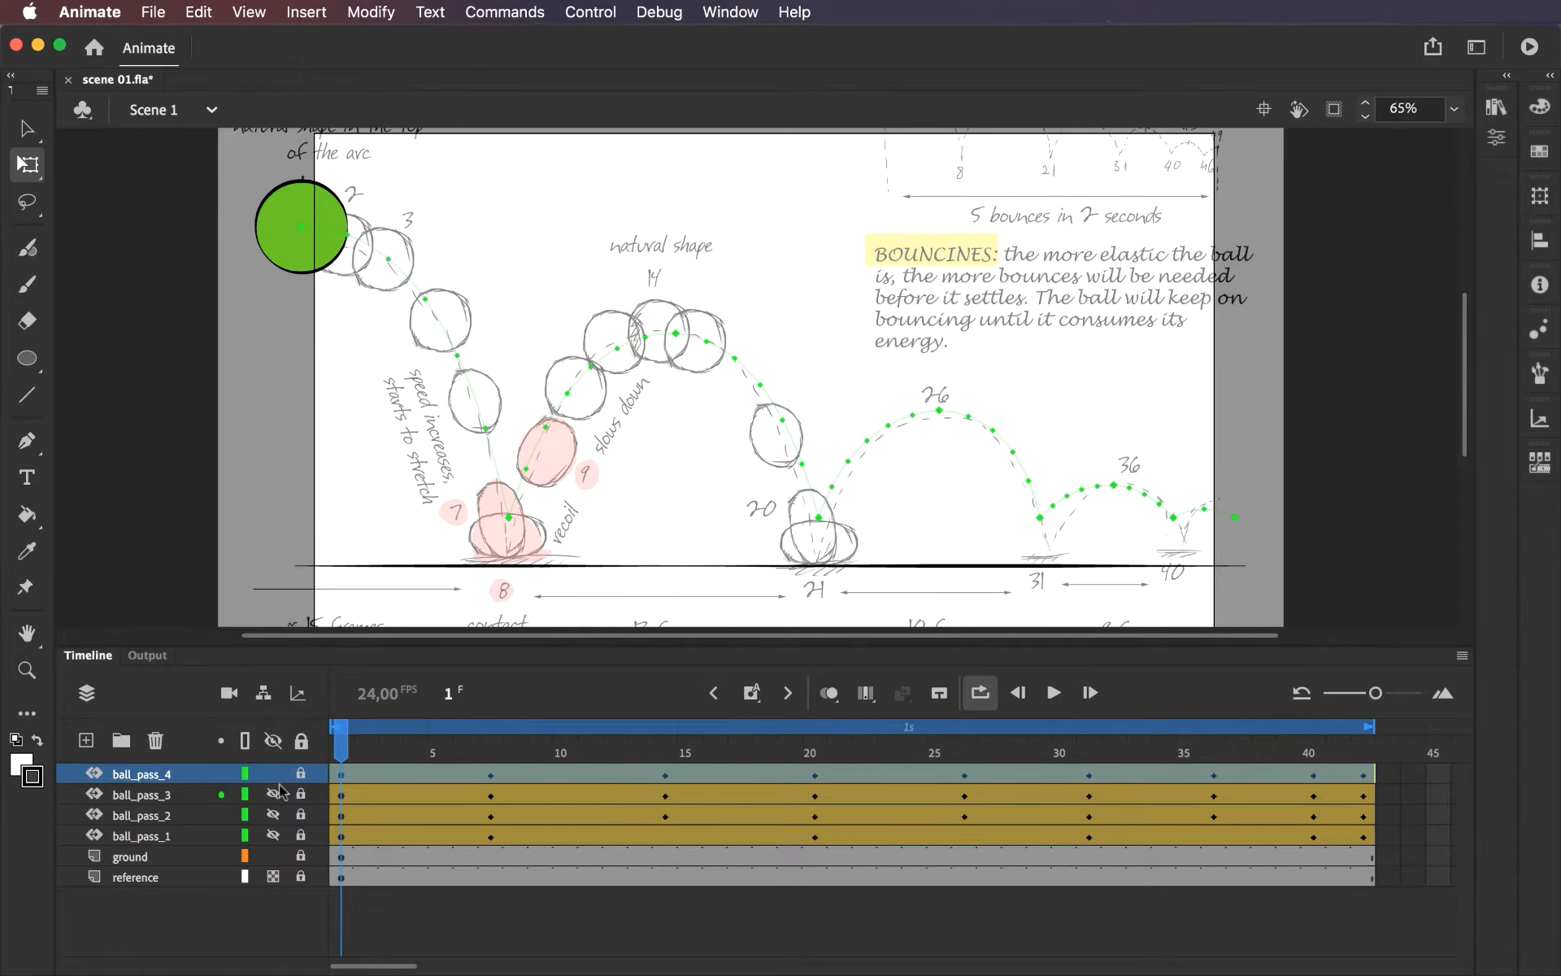
At frame 7 of ball_pass_4, stretch the ball vertically and narrow it with Free Transform into an upright oval.
{"action": "left_click_drag", "start_coordinate": [363, 749], "coordinate": [490, 756]}
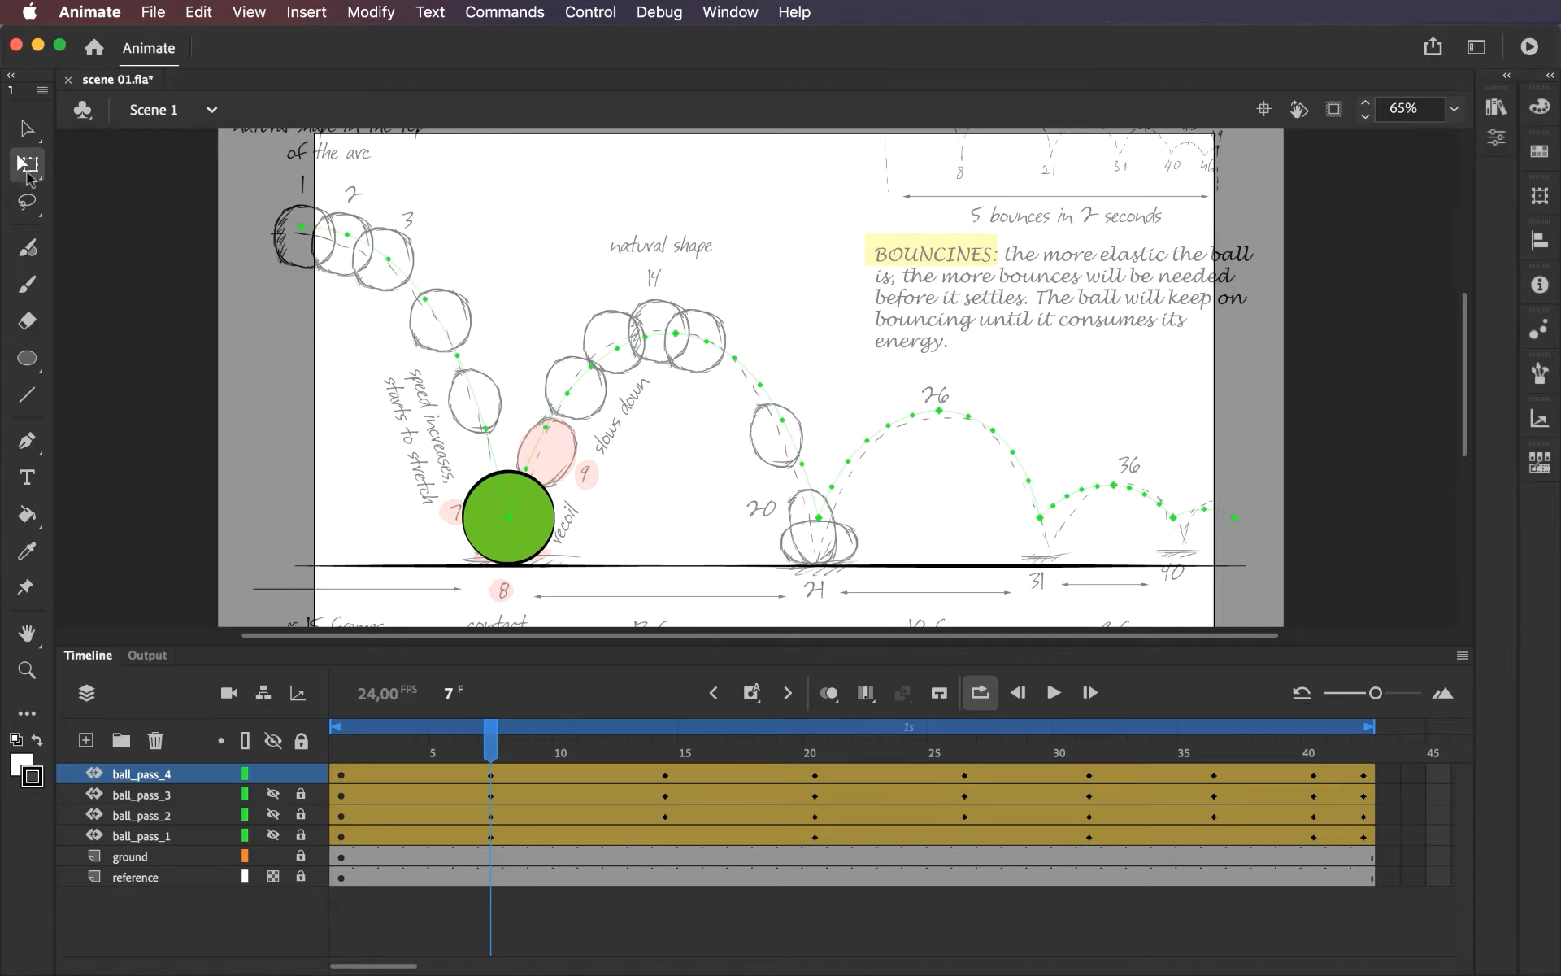
{"action": "left_click", "coordinate": [28, 168]}
{"action": "left_click", "coordinate": [478, 528]}
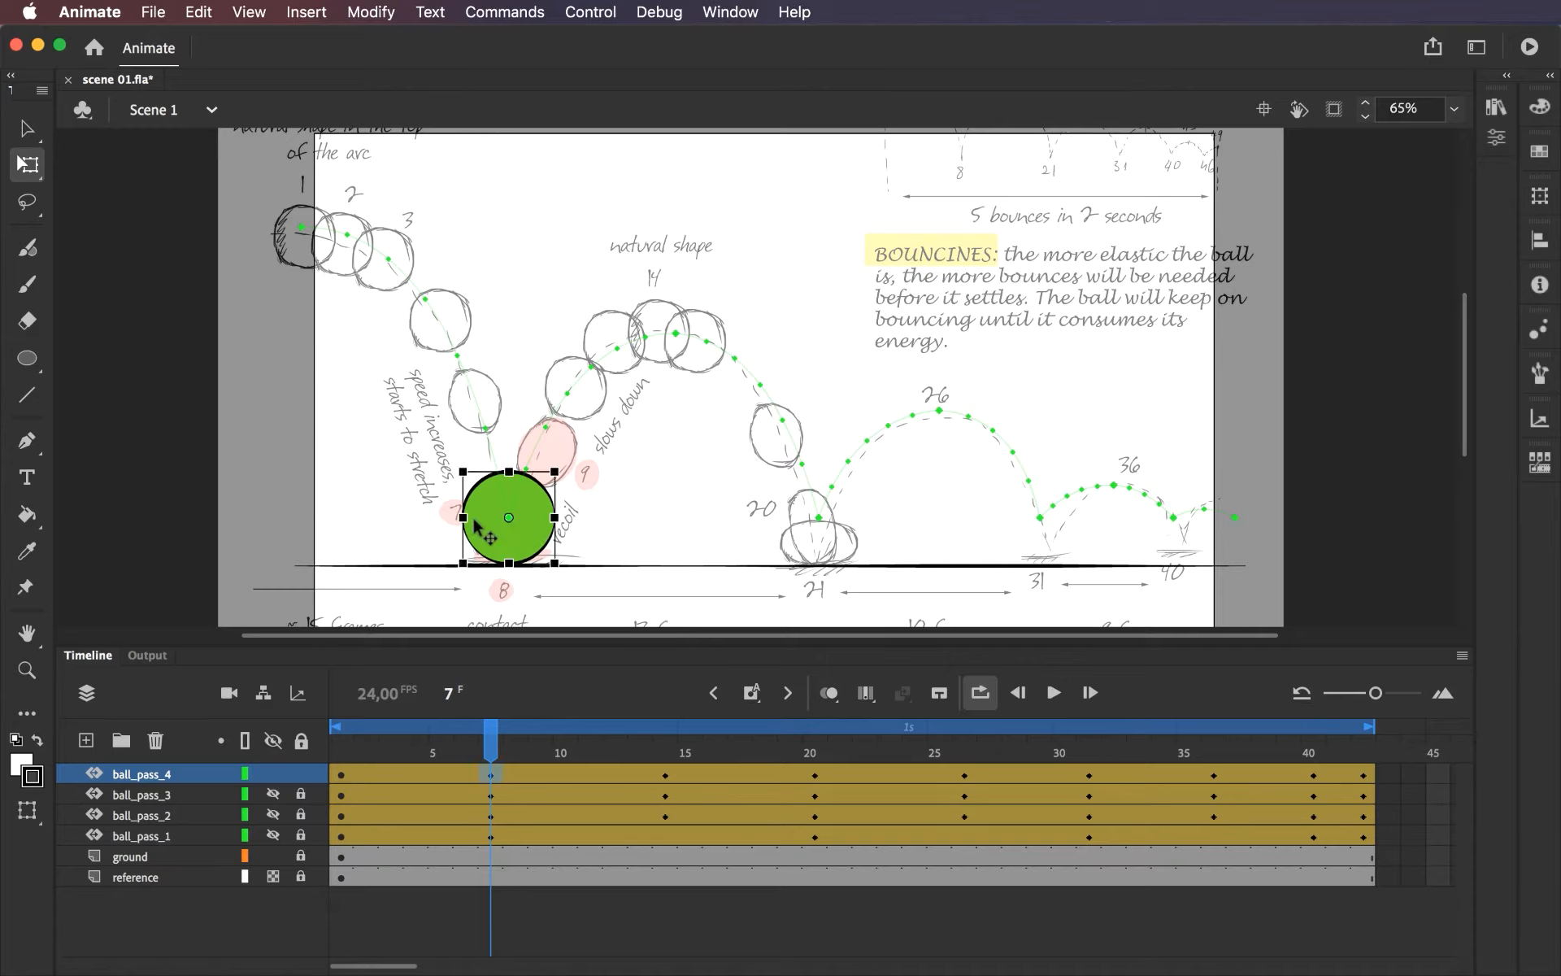
{"action": "key", "text": "z"}
{"action": "left_click", "coordinate": [553, 534]}
{"action": "left_click_drag", "start_coordinate": [598, 448], "coordinate": [452, 573]}
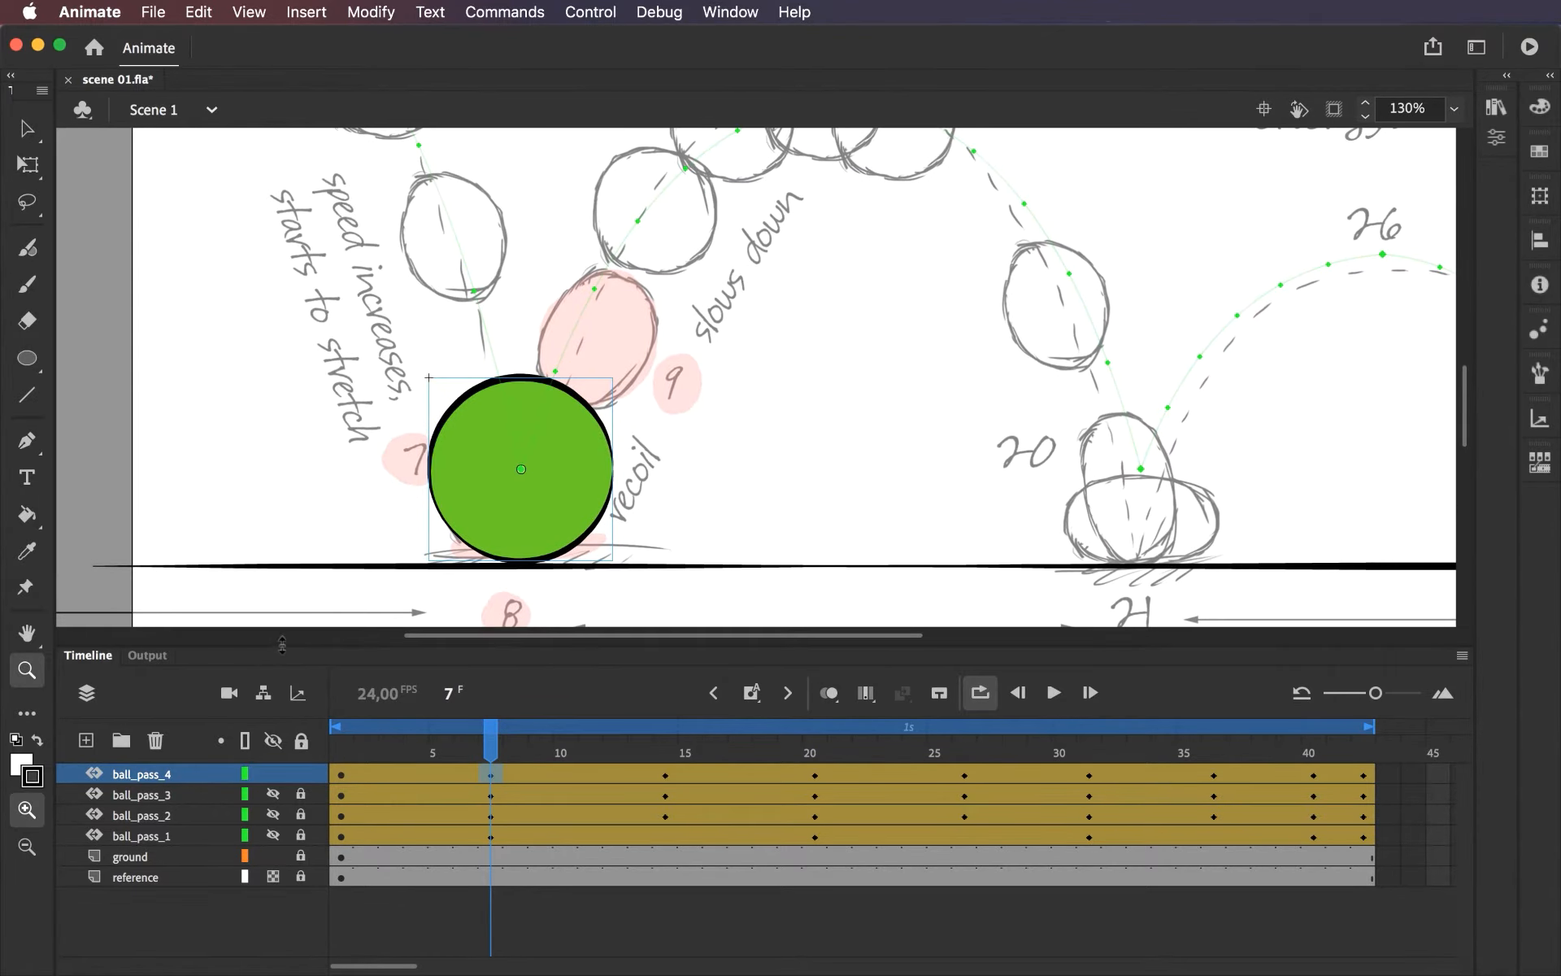
{"action": "left_click_drag", "start_coordinate": [283, 644], "coordinate": [283, 704]}
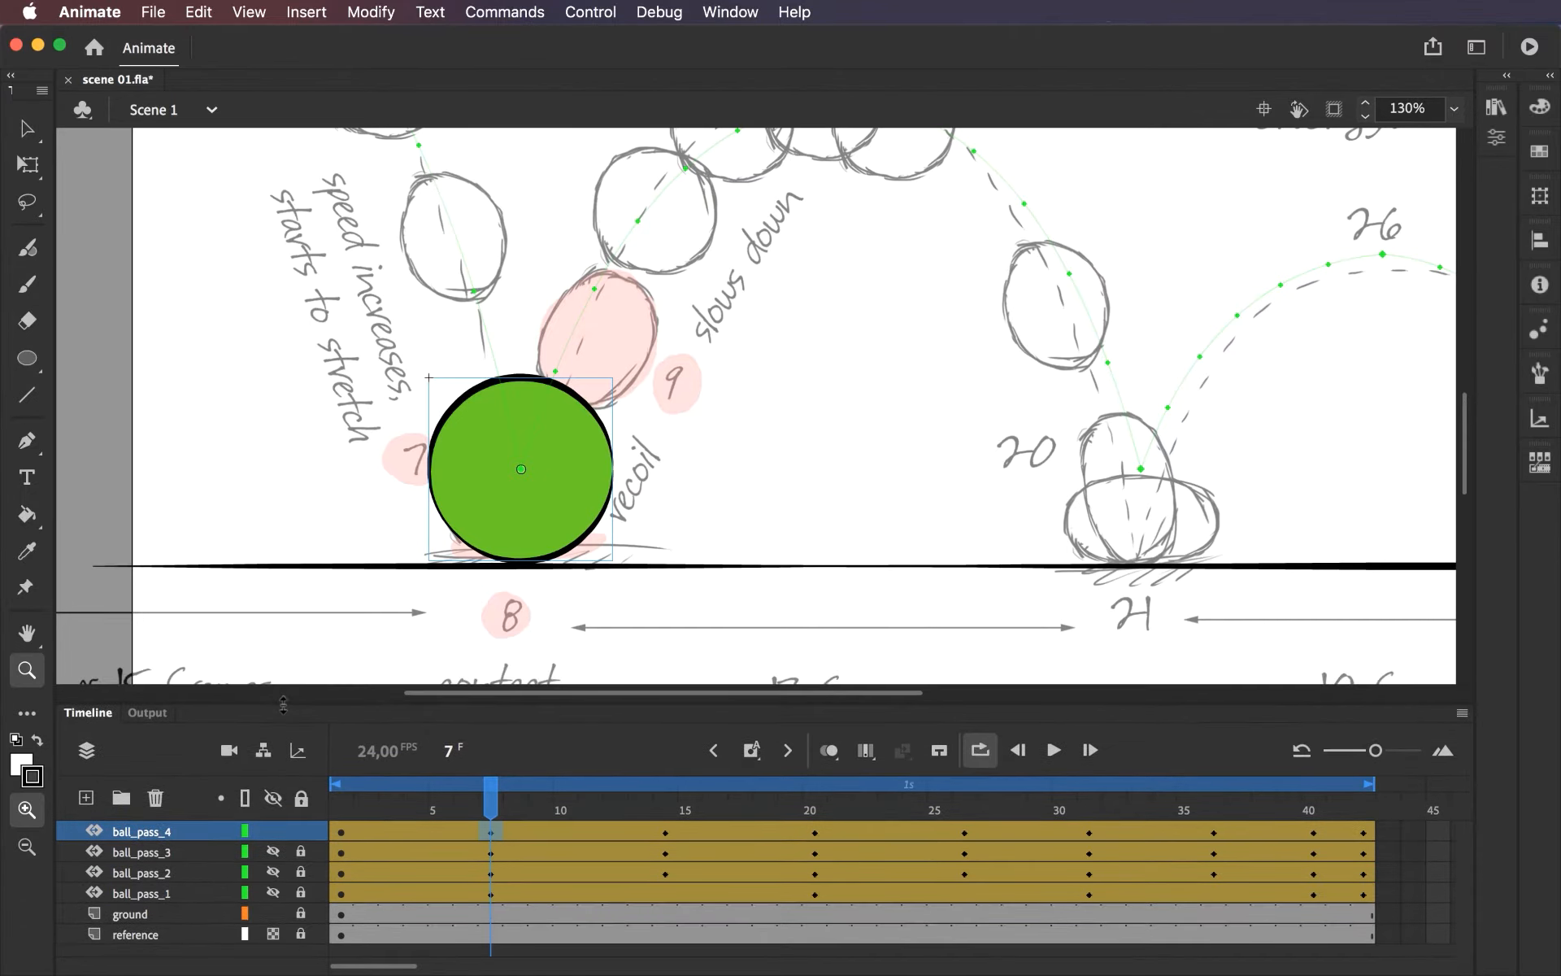
{"action": "left_click", "coordinate": [28, 165]}
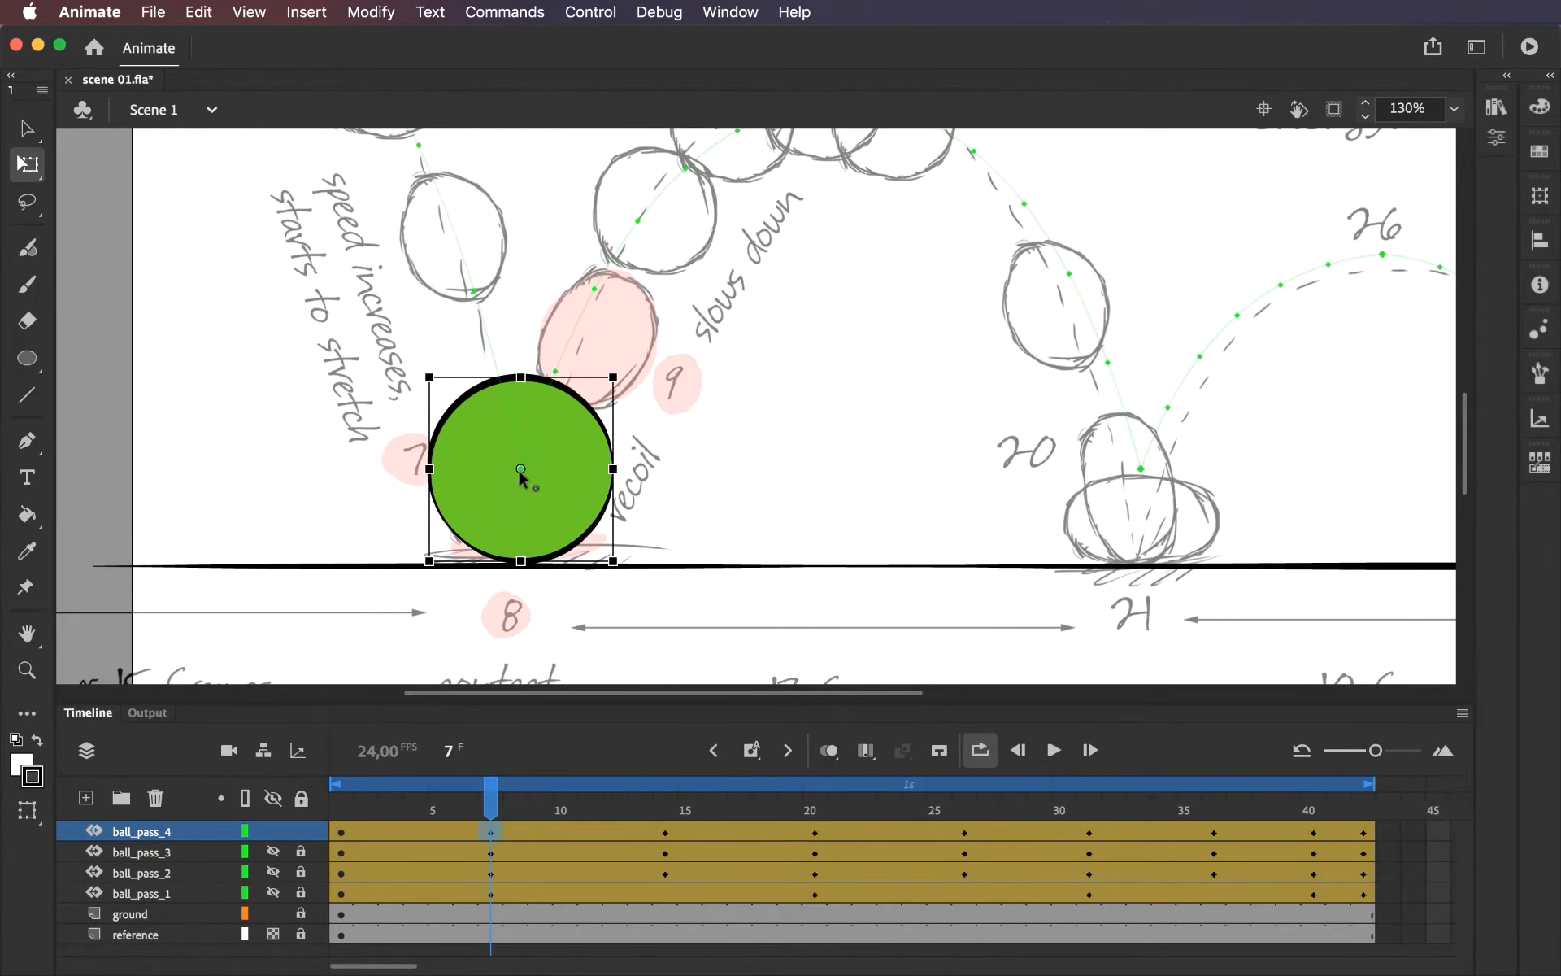
{"action": "left_click_drag", "start_coordinate": [520, 376], "coordinate": [521, 346]}
{"action": "mouse_move", "coordinate": [614, 468]}
{"action": "left_mouse_down"}
{"action": "mouse_move", "coordinate": [589, 468]}
{"action": "mouse_move", "coordinate": [609, 468]}
{"action": "left_mouse_up"}
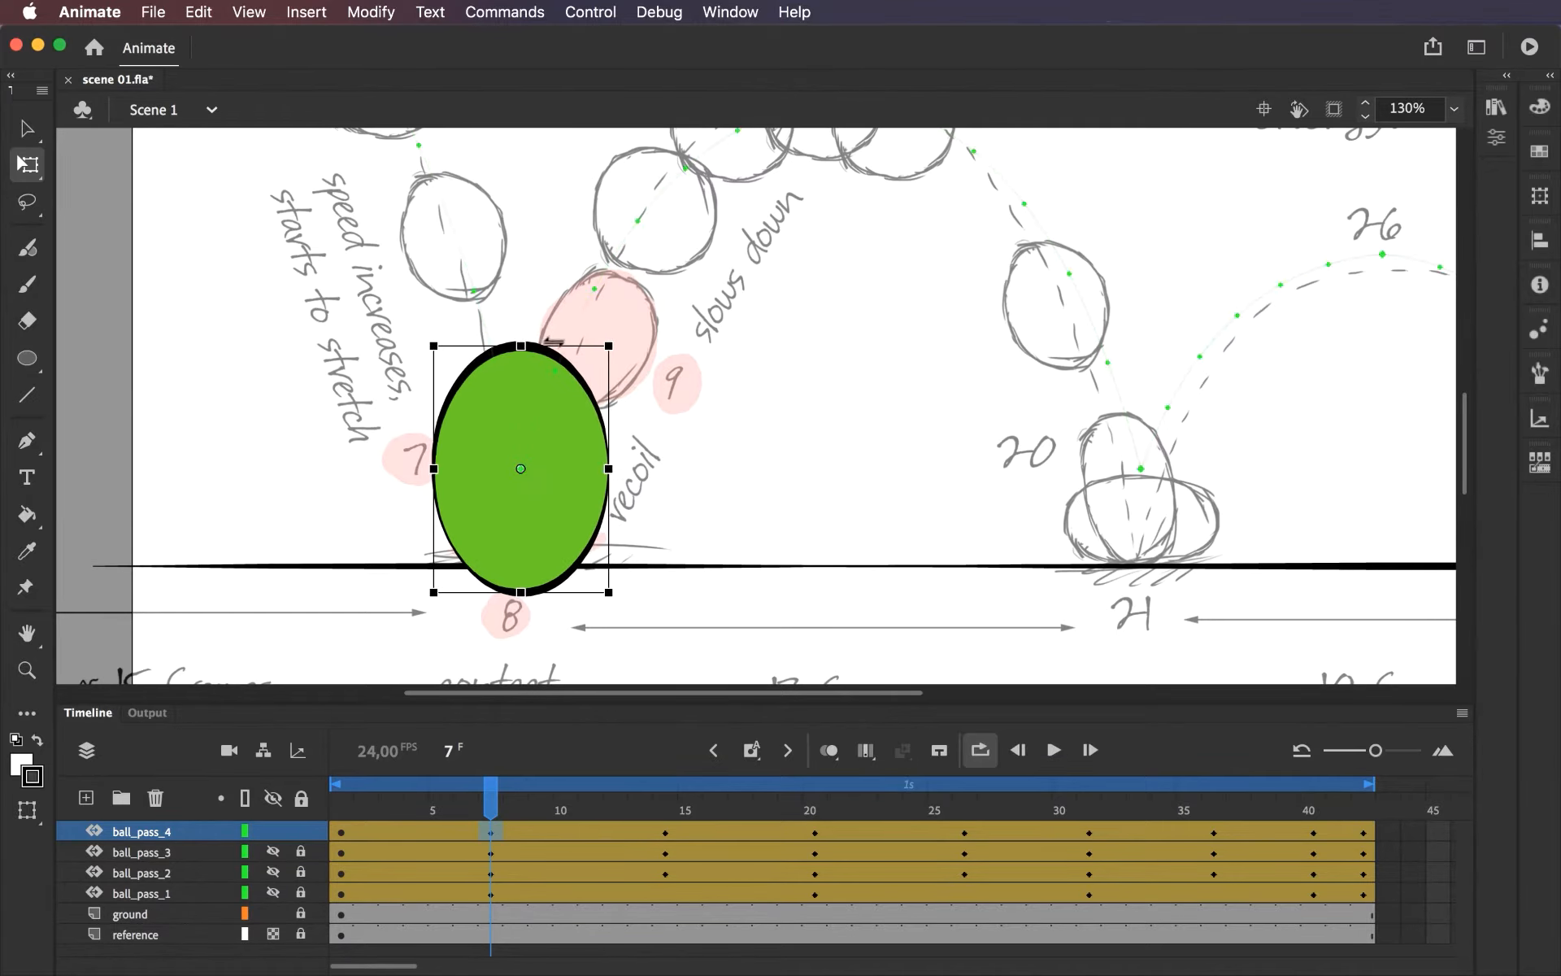
{"action": "left_click_drag", "start_coordinate": [608, 344], "coordinate": [606, 337]}
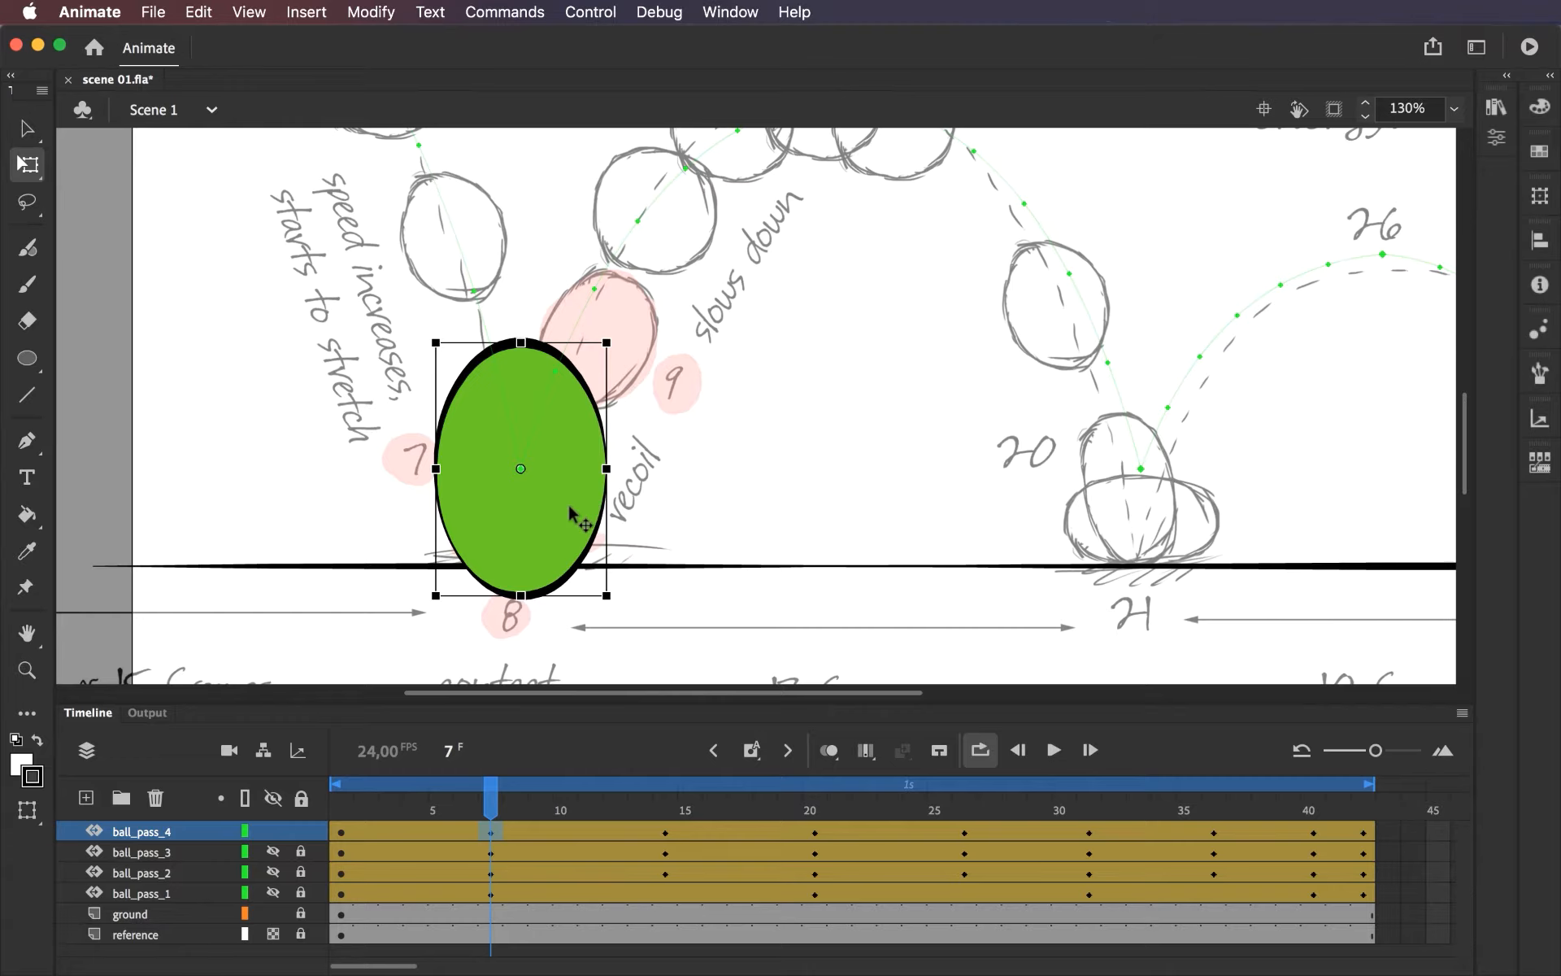
Raise the stretched ball onto the ground line at frame 7 and tilt its top leftward to follow the falling path.
{"action": "mouse_move", "coordinate": [568, 504]}
{"action": "left_mouse_down"}
{"action": "mouse_move", "coordinate": [569, 439]}
{"action": "mouse_move", "coordinate": [566, 471]}
{"action": "left_mouse_up"}
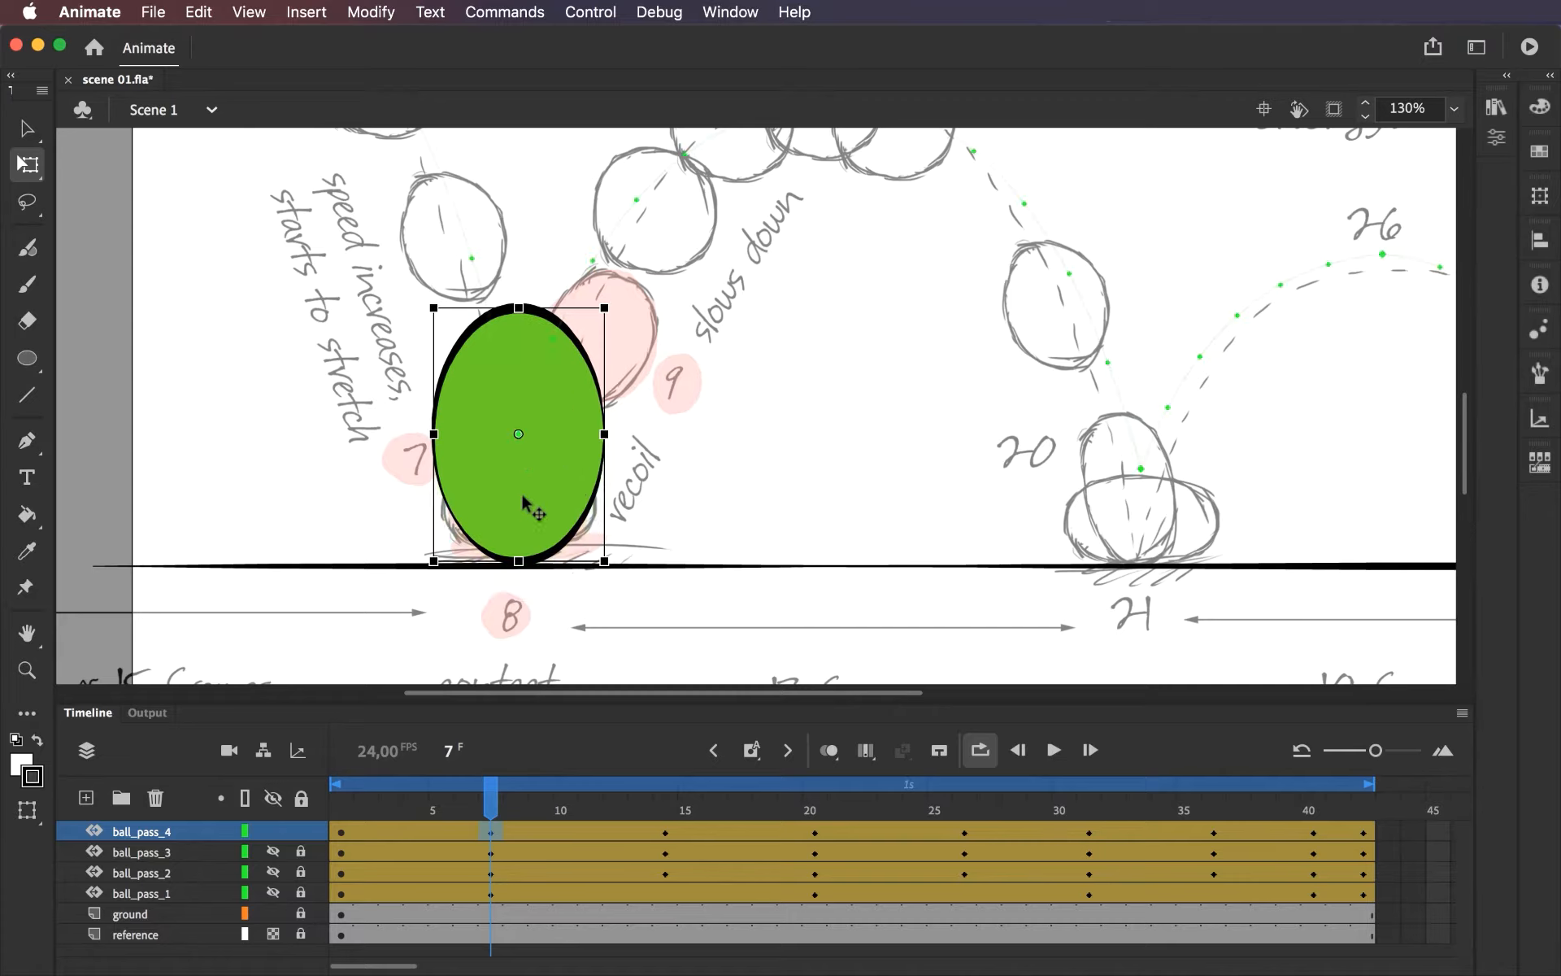
{"action": "left_click_drag", "start_coordinate": [616, 300], "coordinate": [569, 313]}
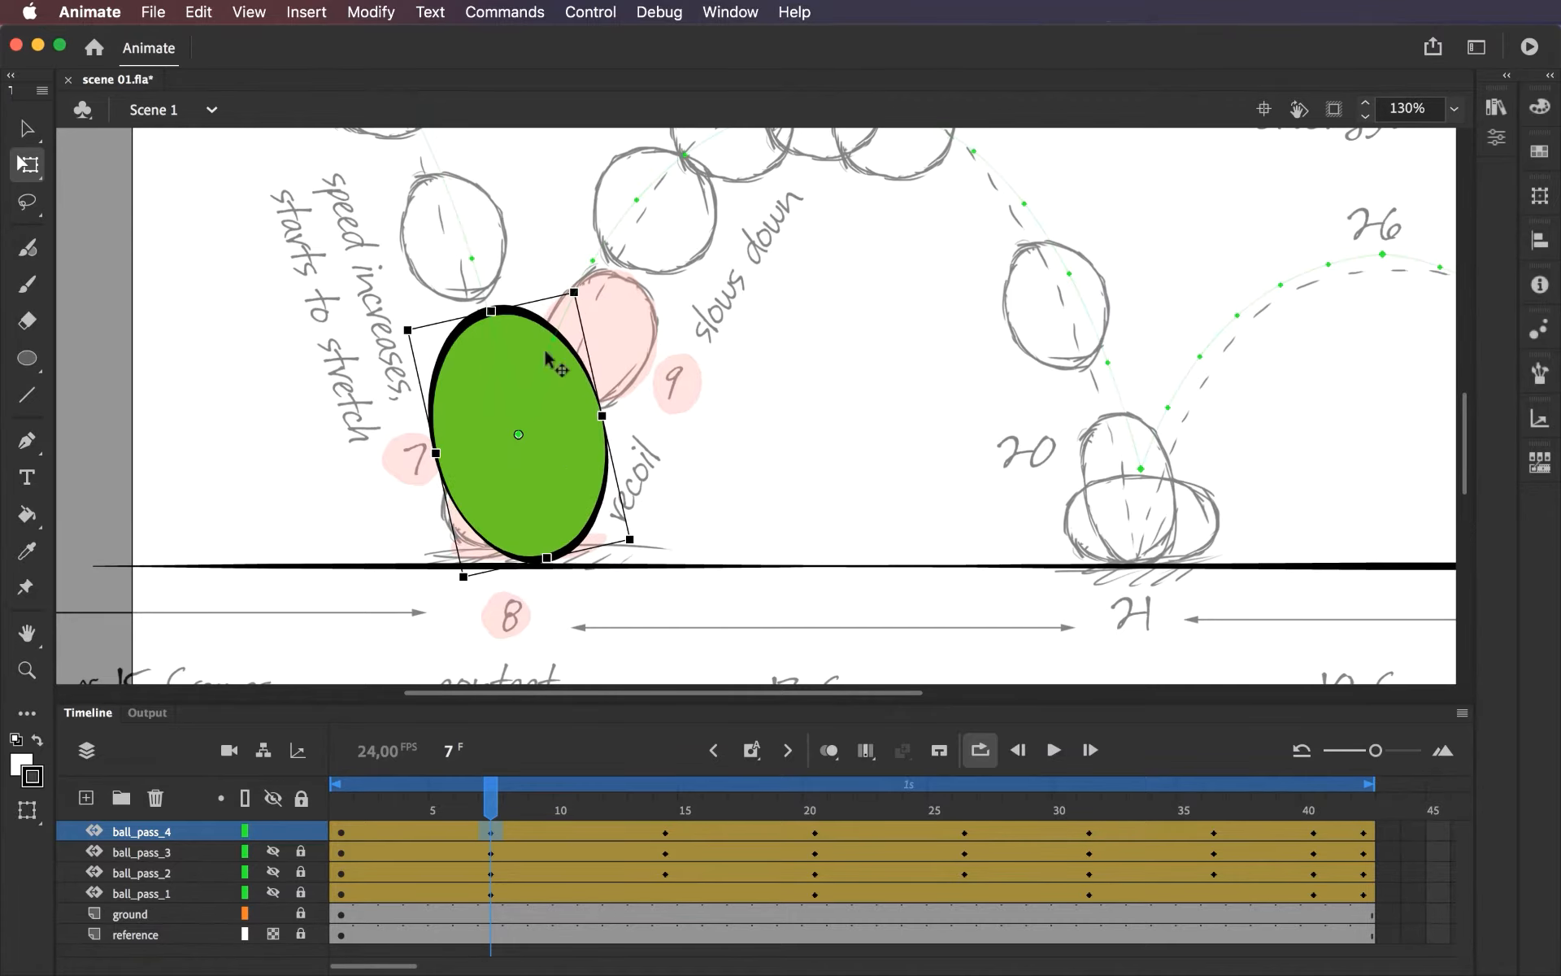
{"action": "left_click_drag", "start_coordinate": [561, 488], "coordinate": [547, 488]}
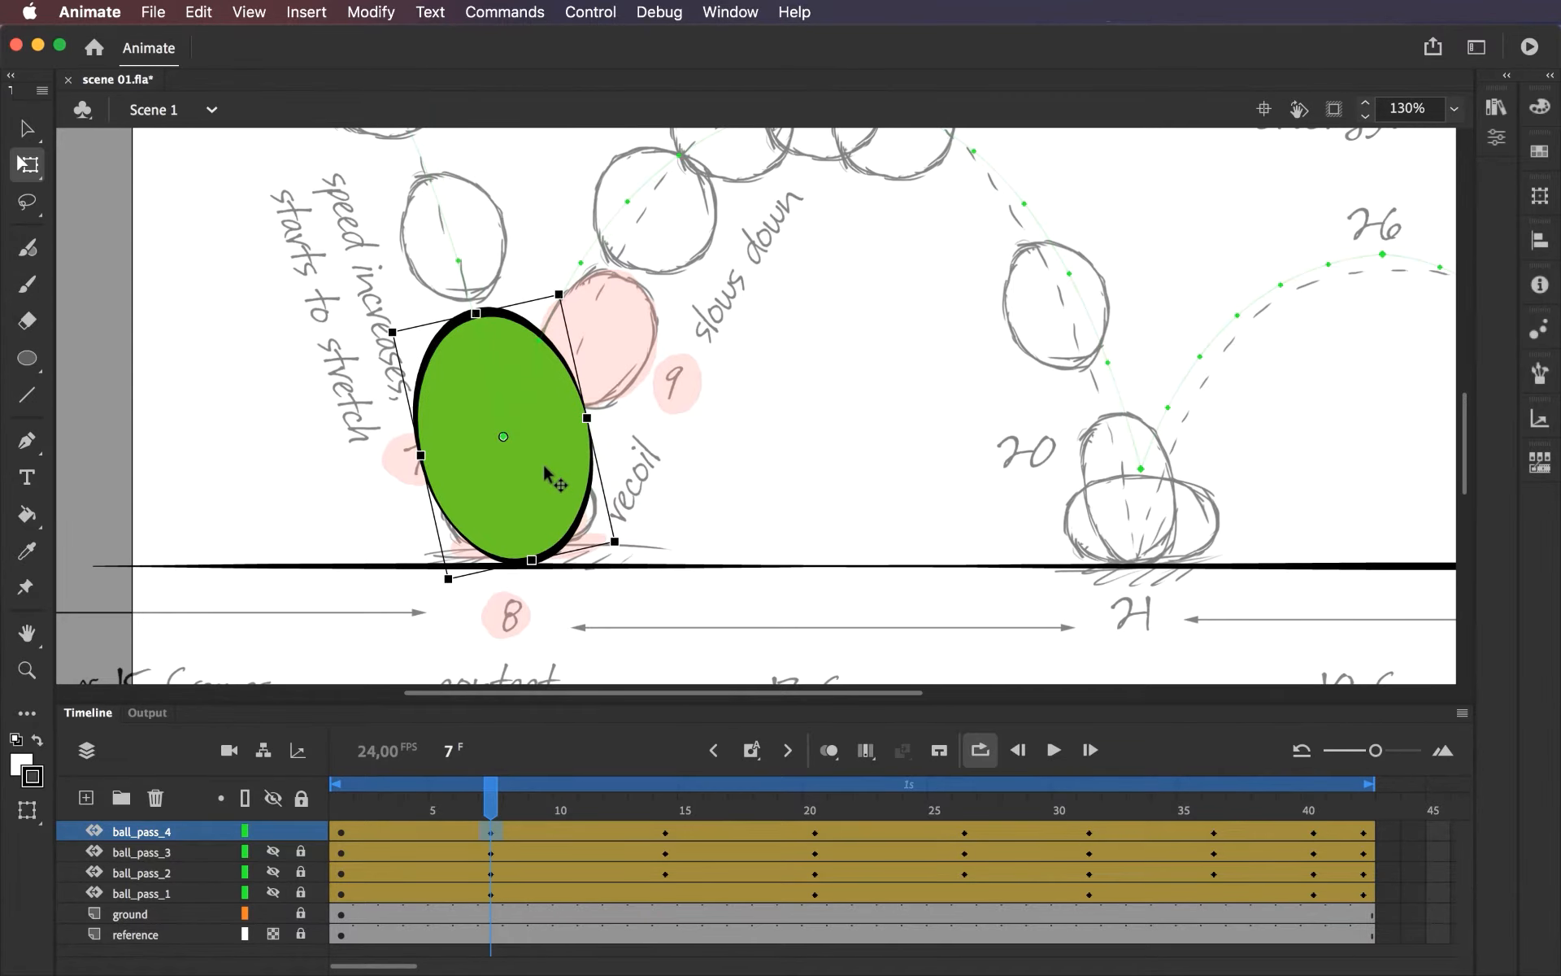
At frame 8, move the ball down to the ground line at the first contact point and rotate it upright.
{"action": "key", "text": "super+minus"}
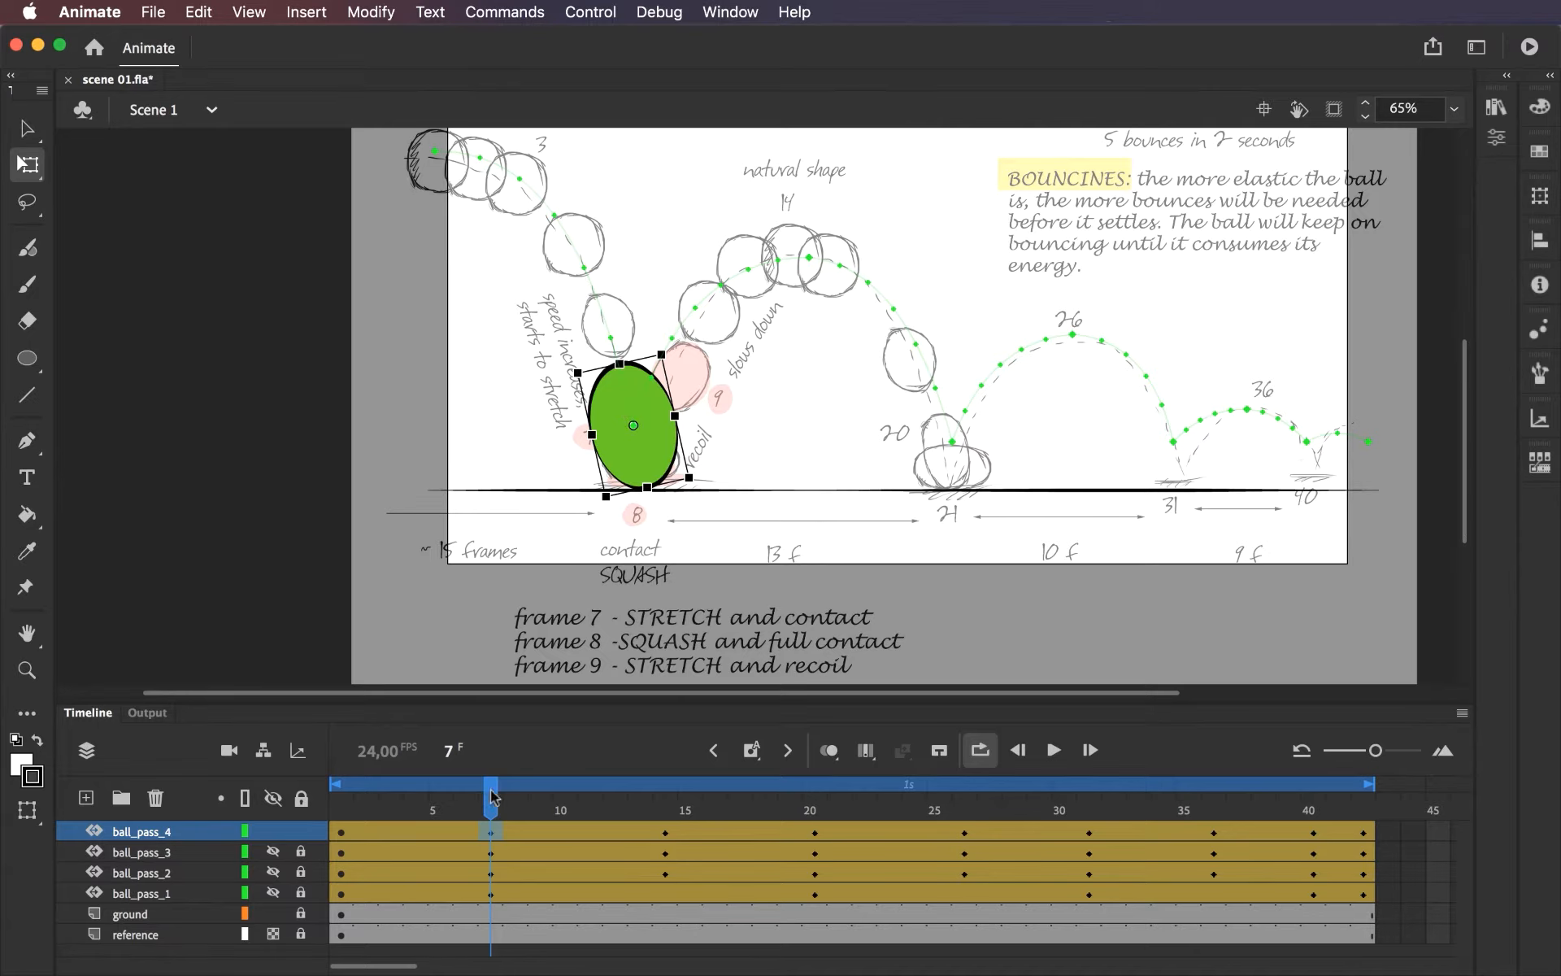
{"action": "left_click_drag", "start_coordinate": [489, 797], "coordinate": [510, 797]}
{"action": "left_click", "coordinate": [674, 378]}
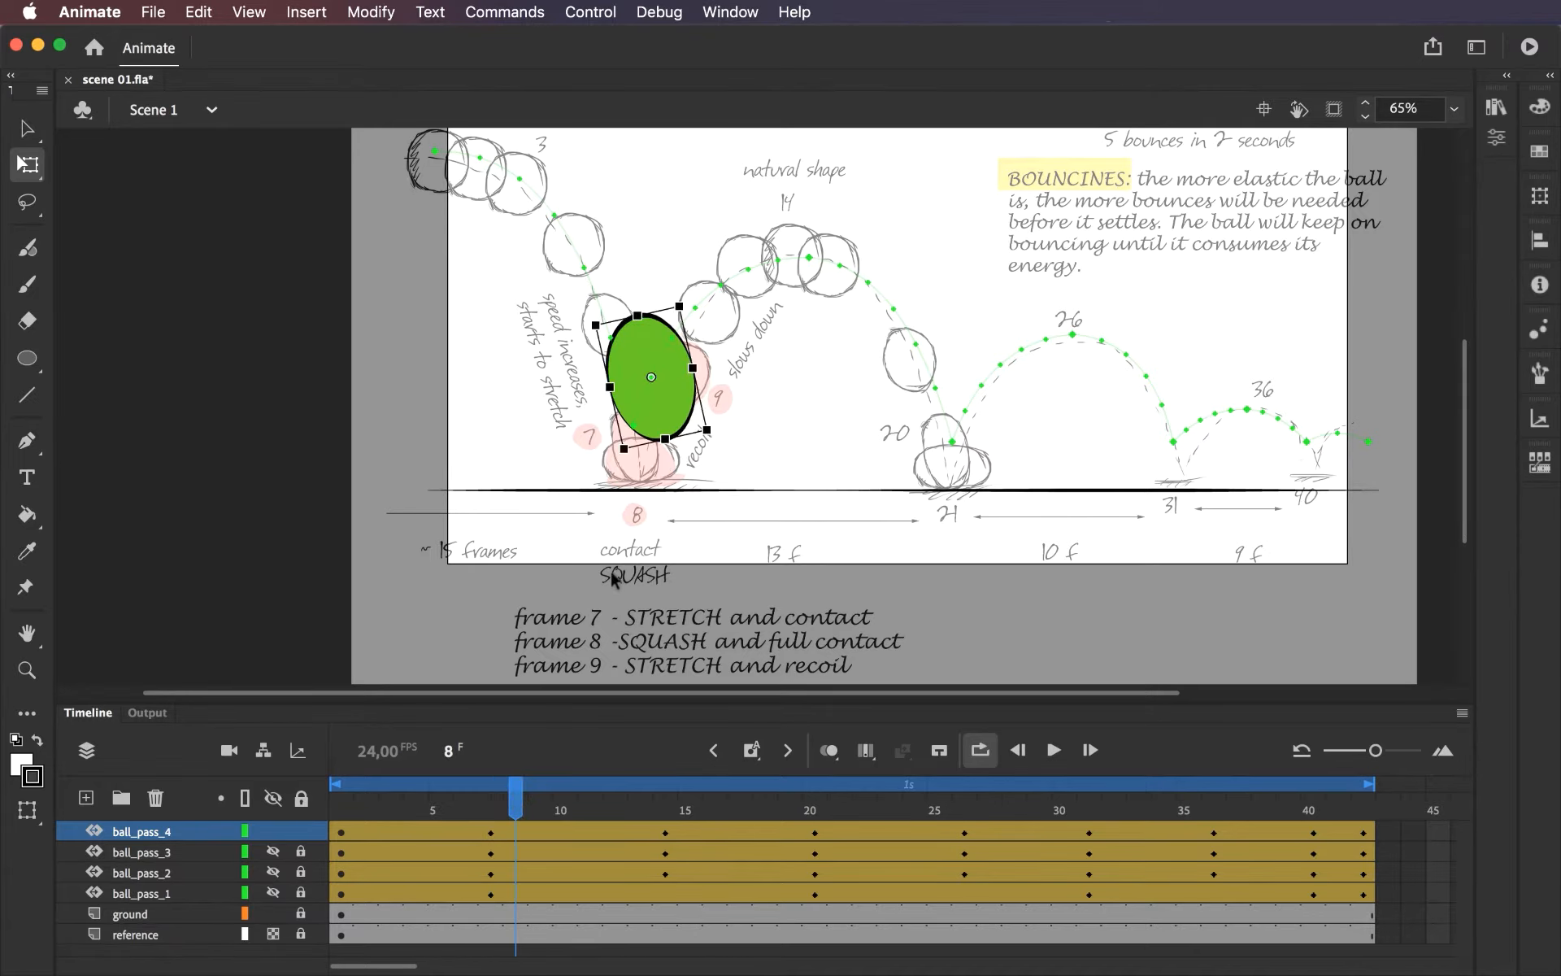
{"action": "key", "text": "z"}
{"action": "left_click", "coordinate": [706, 372]}
{"action": "left_click_drag", "start_coordinate": [692, 400], "coordinate": [618, 361]}
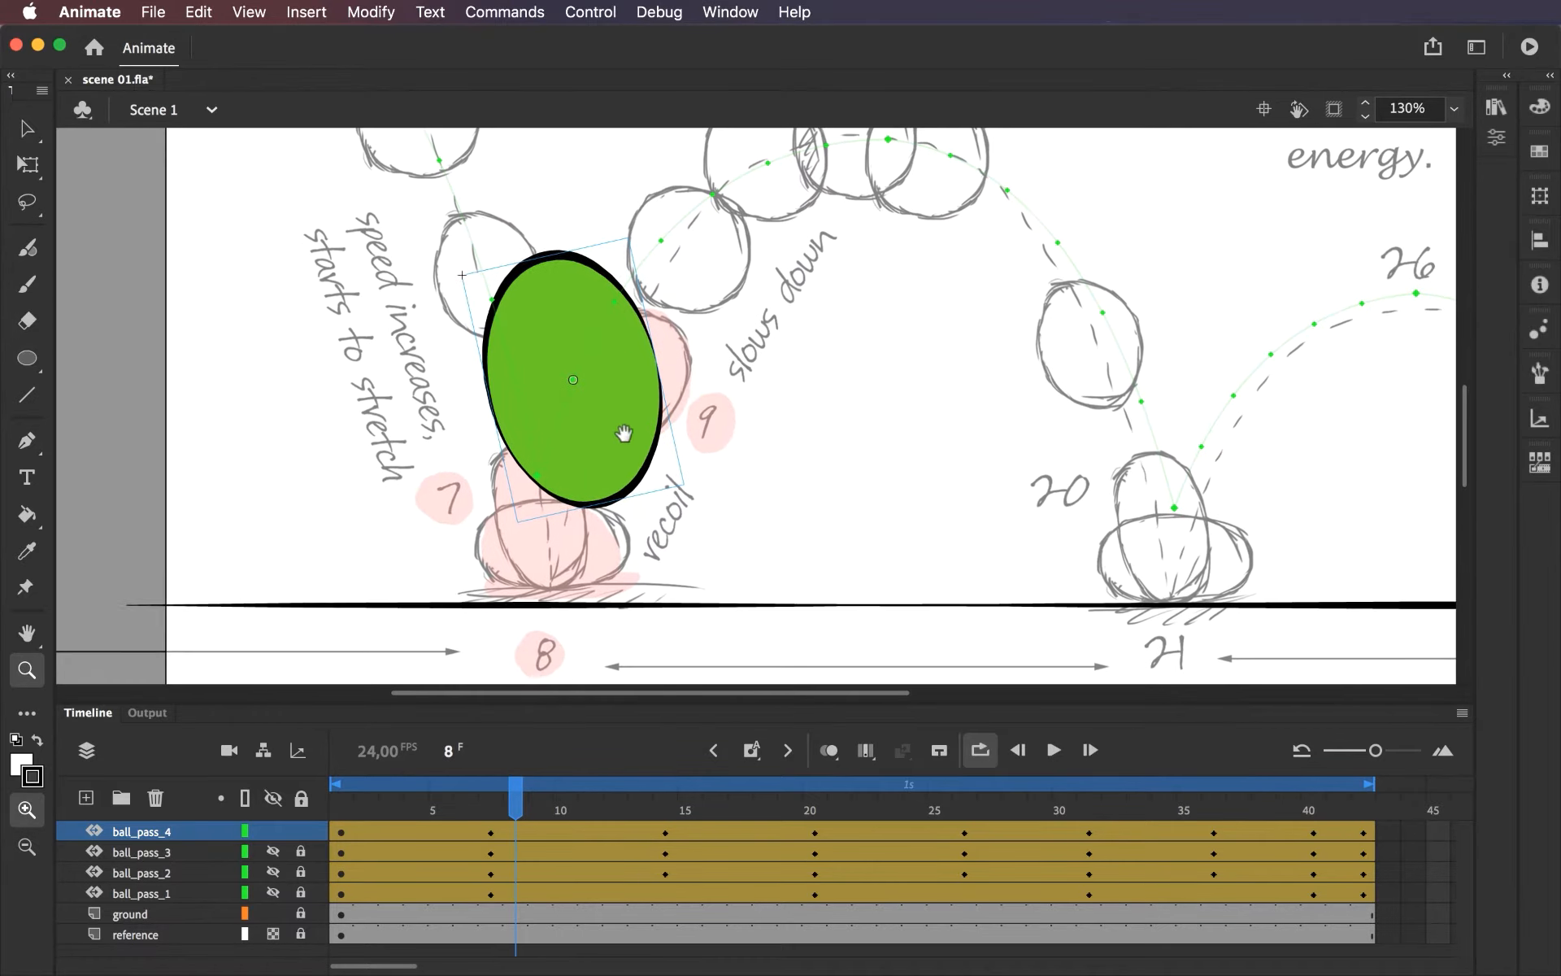
{"action": "left_click", "coordinate": [17, 167]}
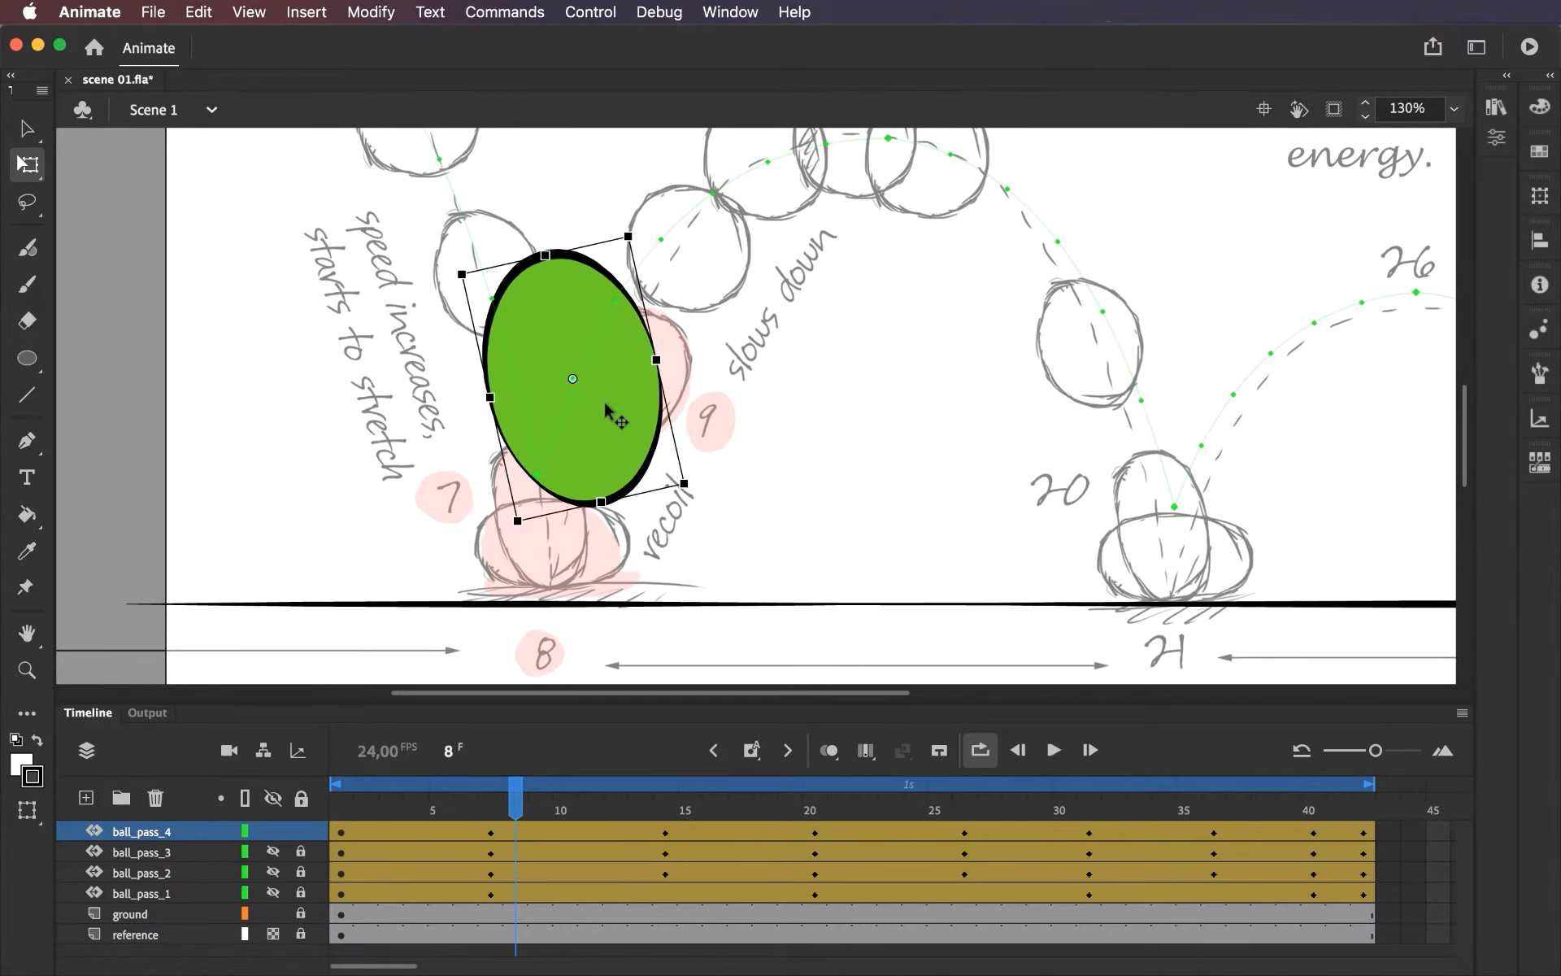
{"action": "left_click_drag", "start_coordinate": [605, 443], "coordinate": [558, 528]}
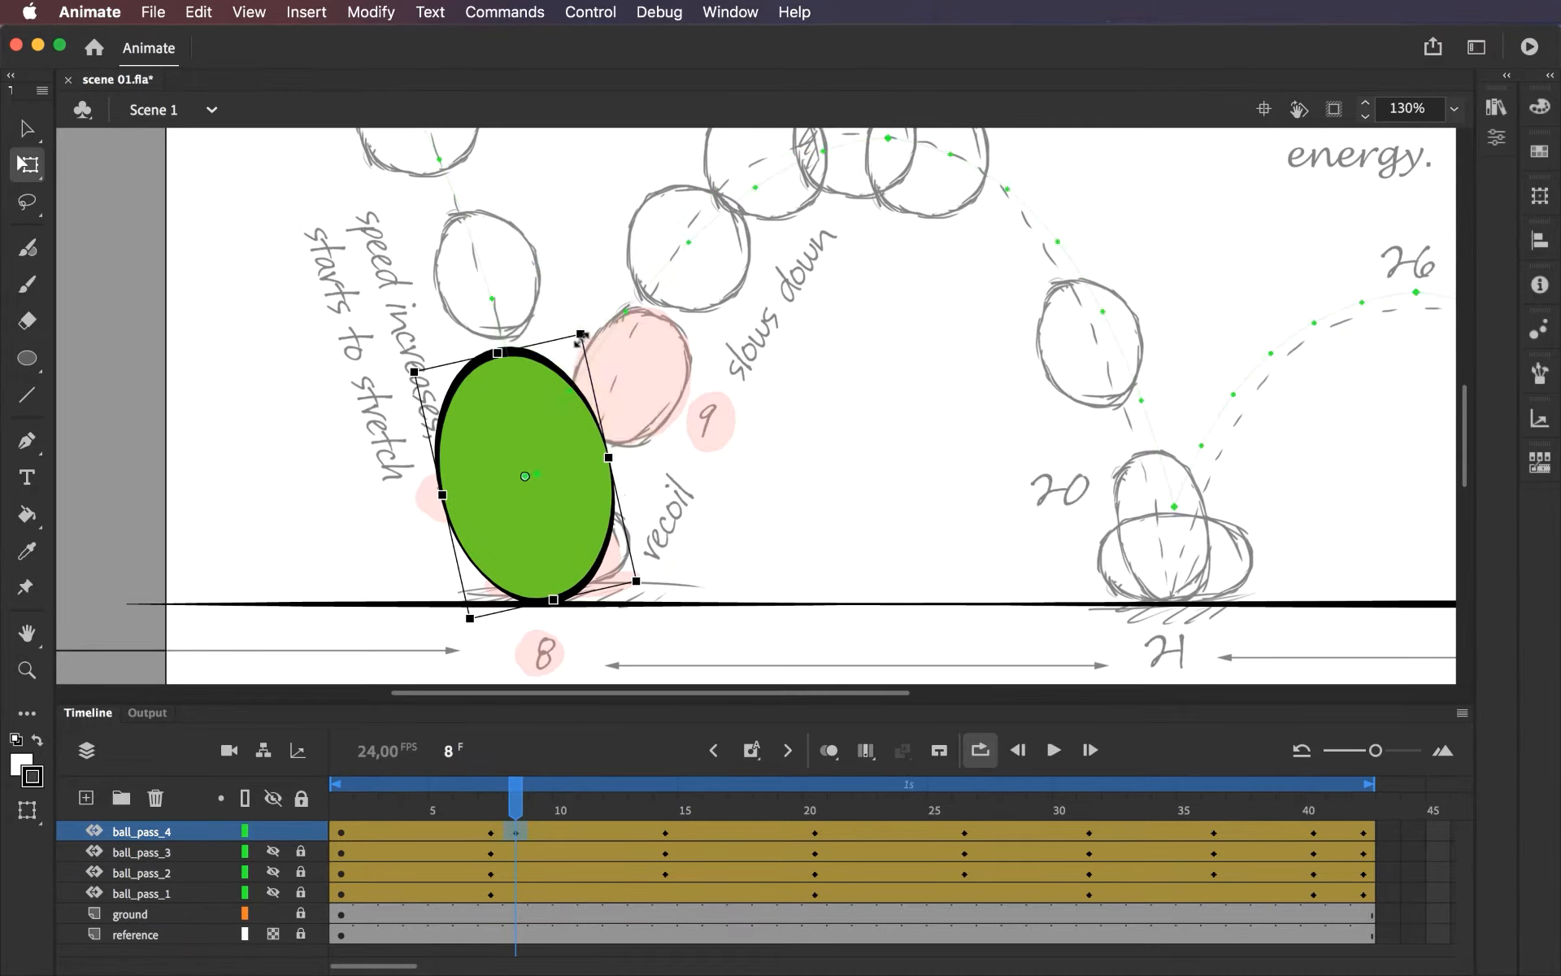
{"action": "left_click_drag", "start_coordinate": [602, 332], "coordinate": [631, 350]}
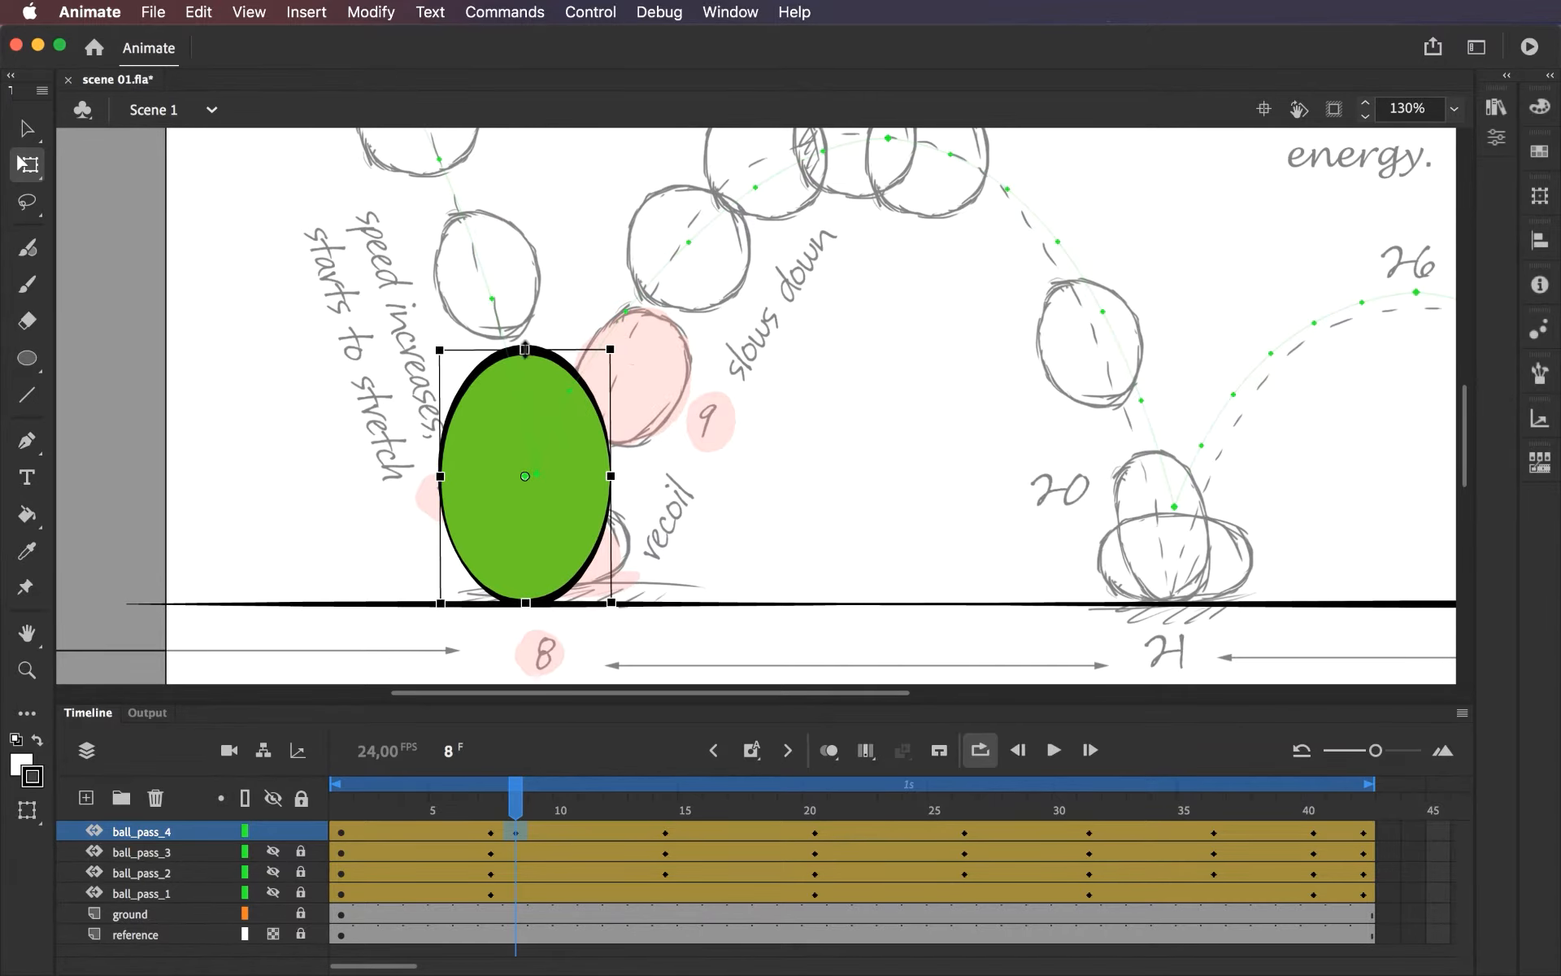
Squash the frame 8 ball into a wide, flat oval and lower it onto the ground line.
{"action": "left_click_drag", "start_coordinate": [525, 348], "coordinate": [525, 396]}
{"action": "left_click_drag", "start_coordinate": [615, 475], "coordinate": [663, 475]}
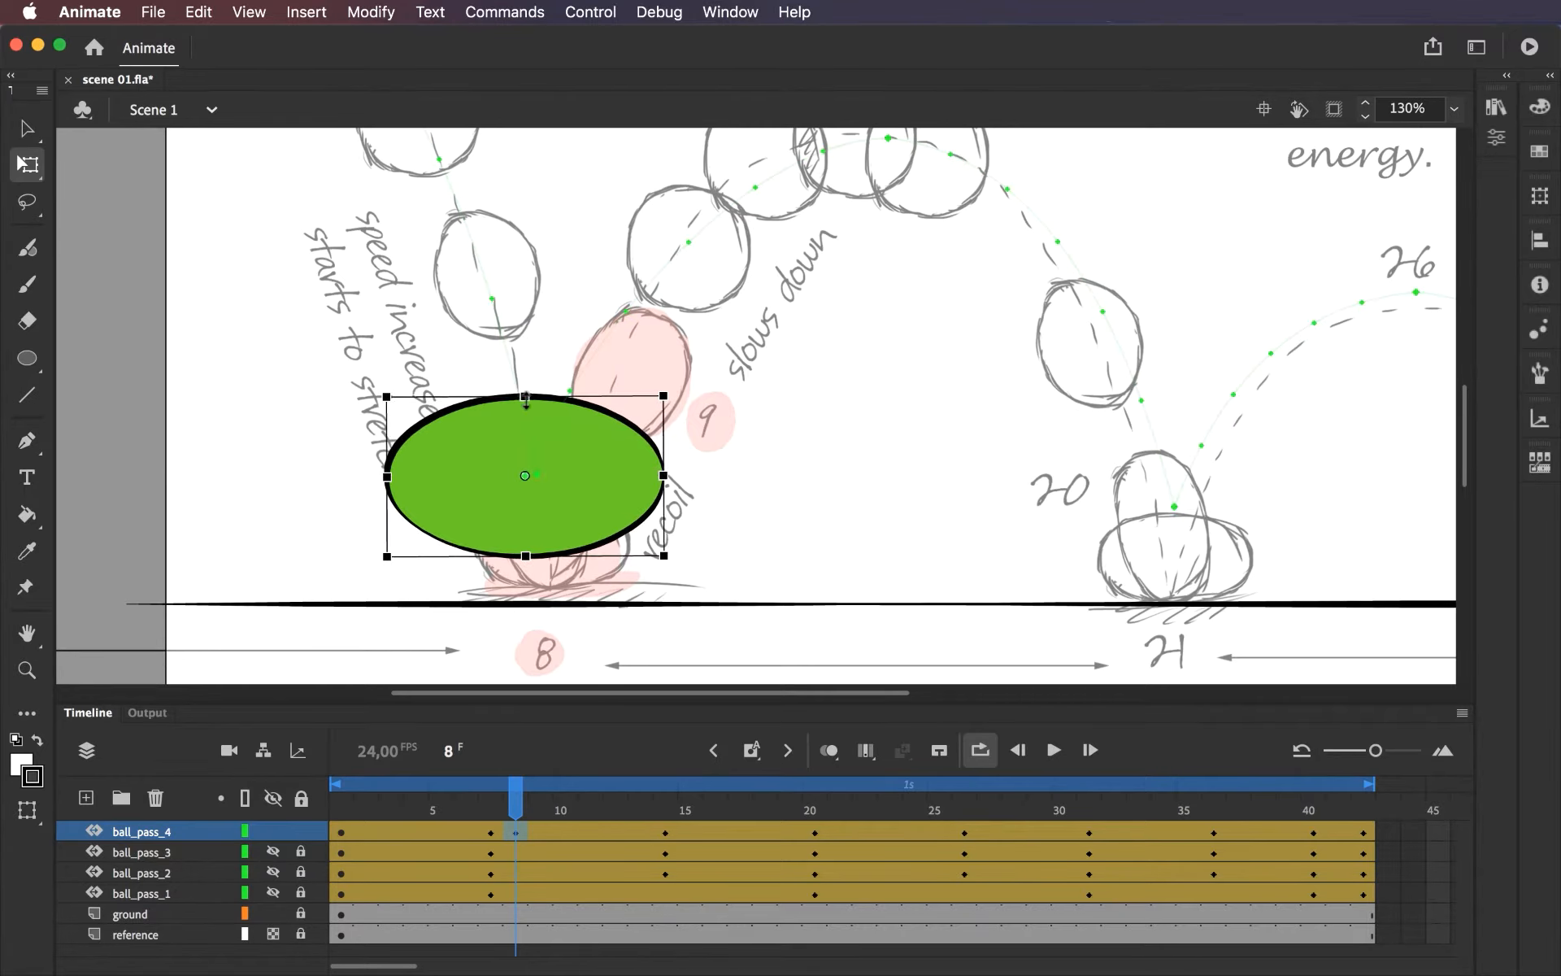
{"action": "left_click_drag", "start_coordinate": [624, 480], "coordinate": [640, 519]}
Widen the squashed ball slightly at frame 8 and nudge it back onto the ground contact point.
{"action": "mouse_move", "coordinate": [515, 795]}
{"action": "left_mouse_down"}
{"action": "mouse_move", "coordinate": [485, 805]}
{"action": "mouse_move", "coordinate": [514, 812]}
{"action": "left_mouse_up"}
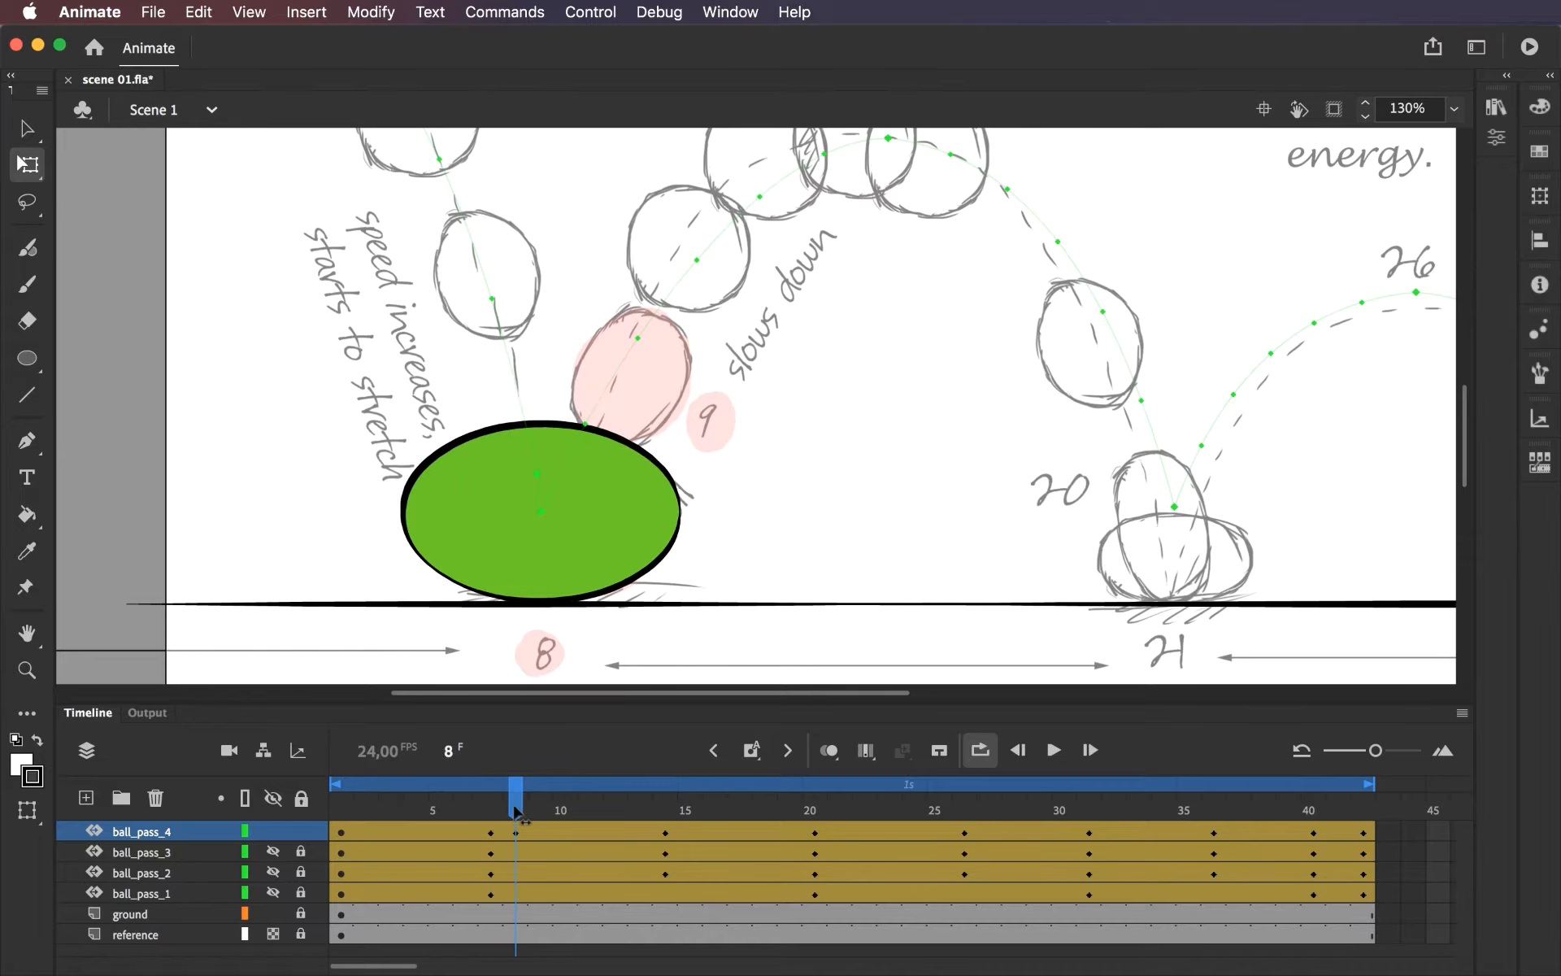
{"action": "left_click", "coordinate": [628, 520]}
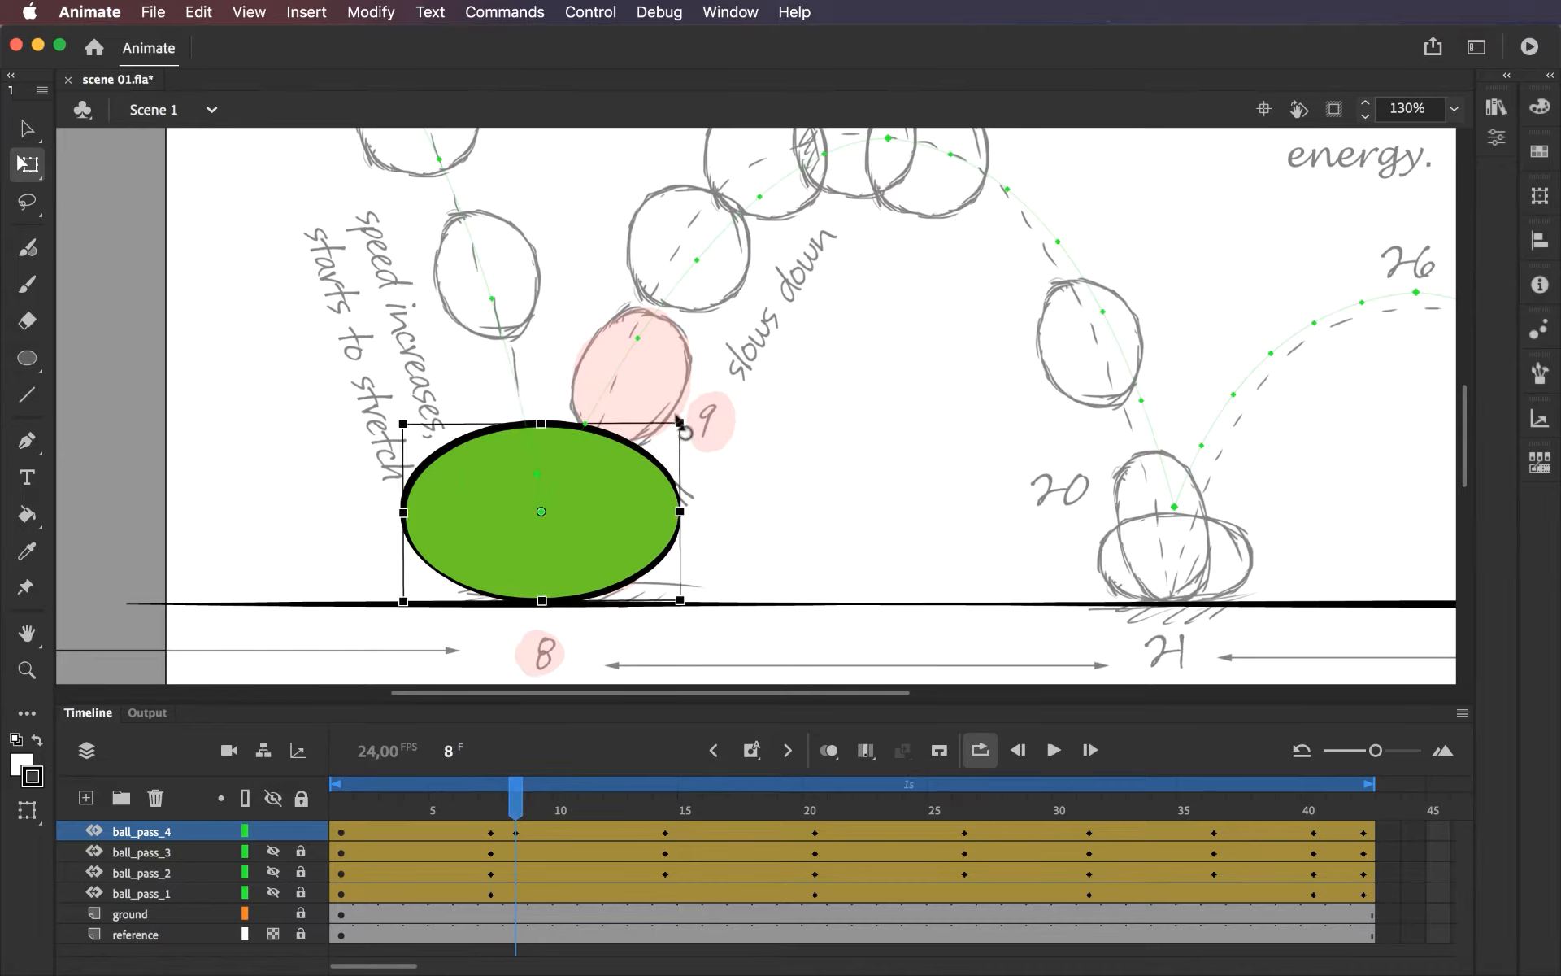
{"action": "left_click_drag", "start_coordinate": [682, 423], "coordinate": [682, 420]}
{"action": "left_click_drag", "start_coordinate": [585, 531], "coordinate": [589, 534]}
{"action": "mouse_move", "coordinate": [507, 808]}
{"action": "left_mouse_down"}
{"action": "mouse_move", "coordinate": [491, 807]}
{"action": "mouse_move", "coordinate": [509, 807]}
{"action": "left_mouse_up"}
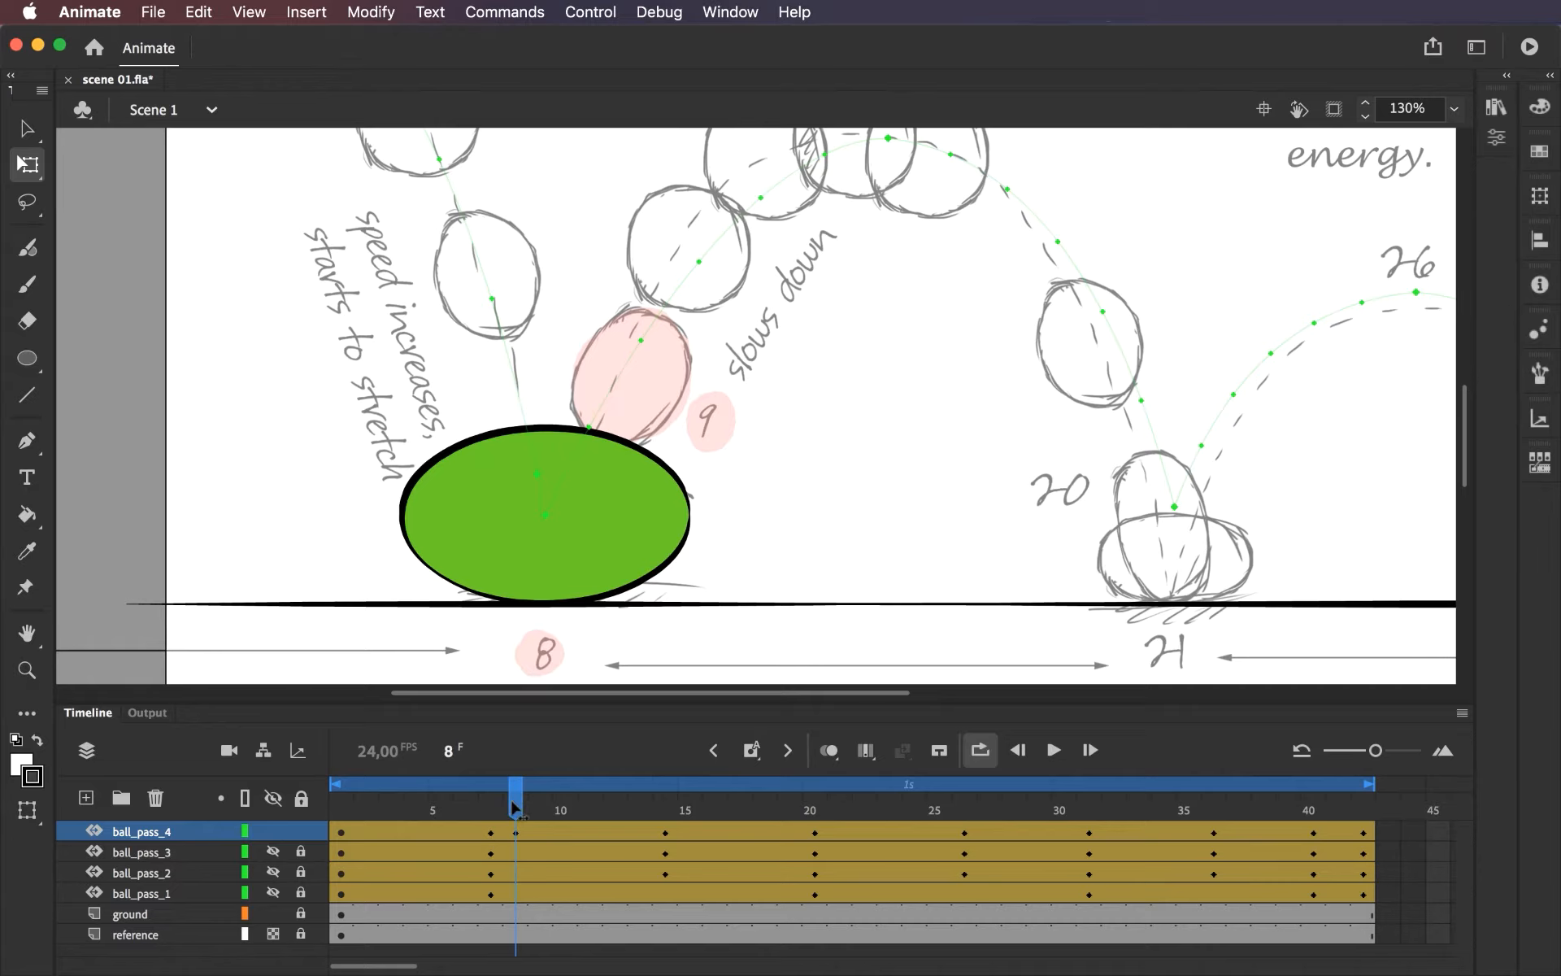
At frame 9, reshape the ball into a tall oval, tilt it rightward and move it up along the recoil path.
{"action": "left_click_drag", "start_coordinate": [514, 807], "coordinate": [540, 808]}
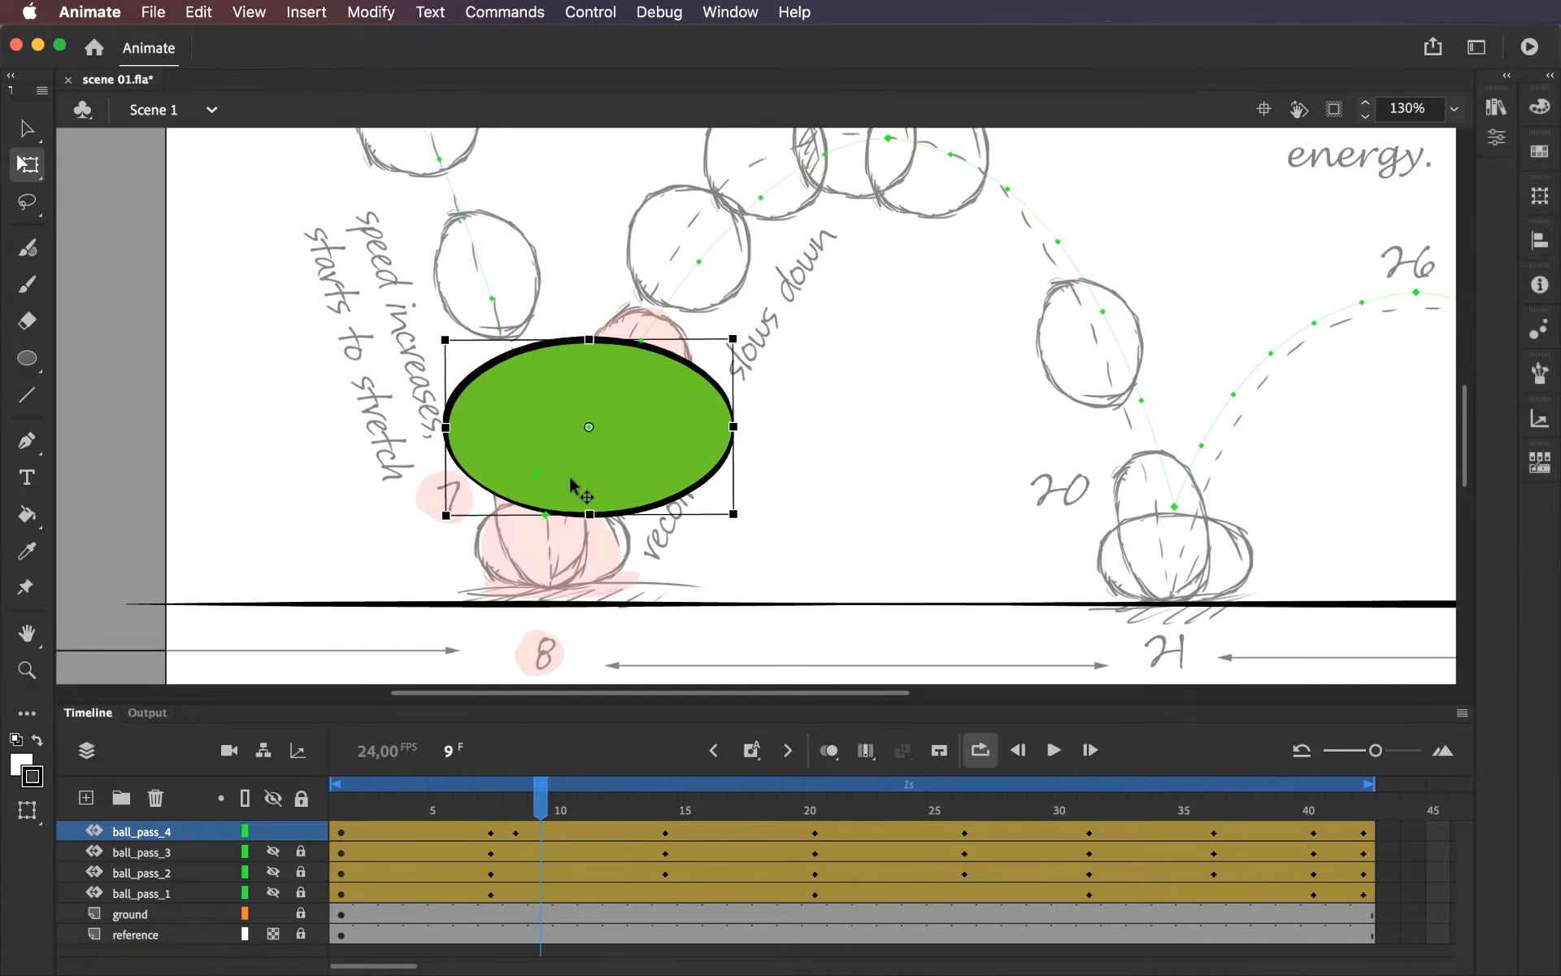
{"action": "left_click_drag", "start_coordinate": [733, 426], "coordinate": [683, 426]}
{"action": "left_click_drag", "start_coordinate": [589, 339], "coordinate": [595, 302]}
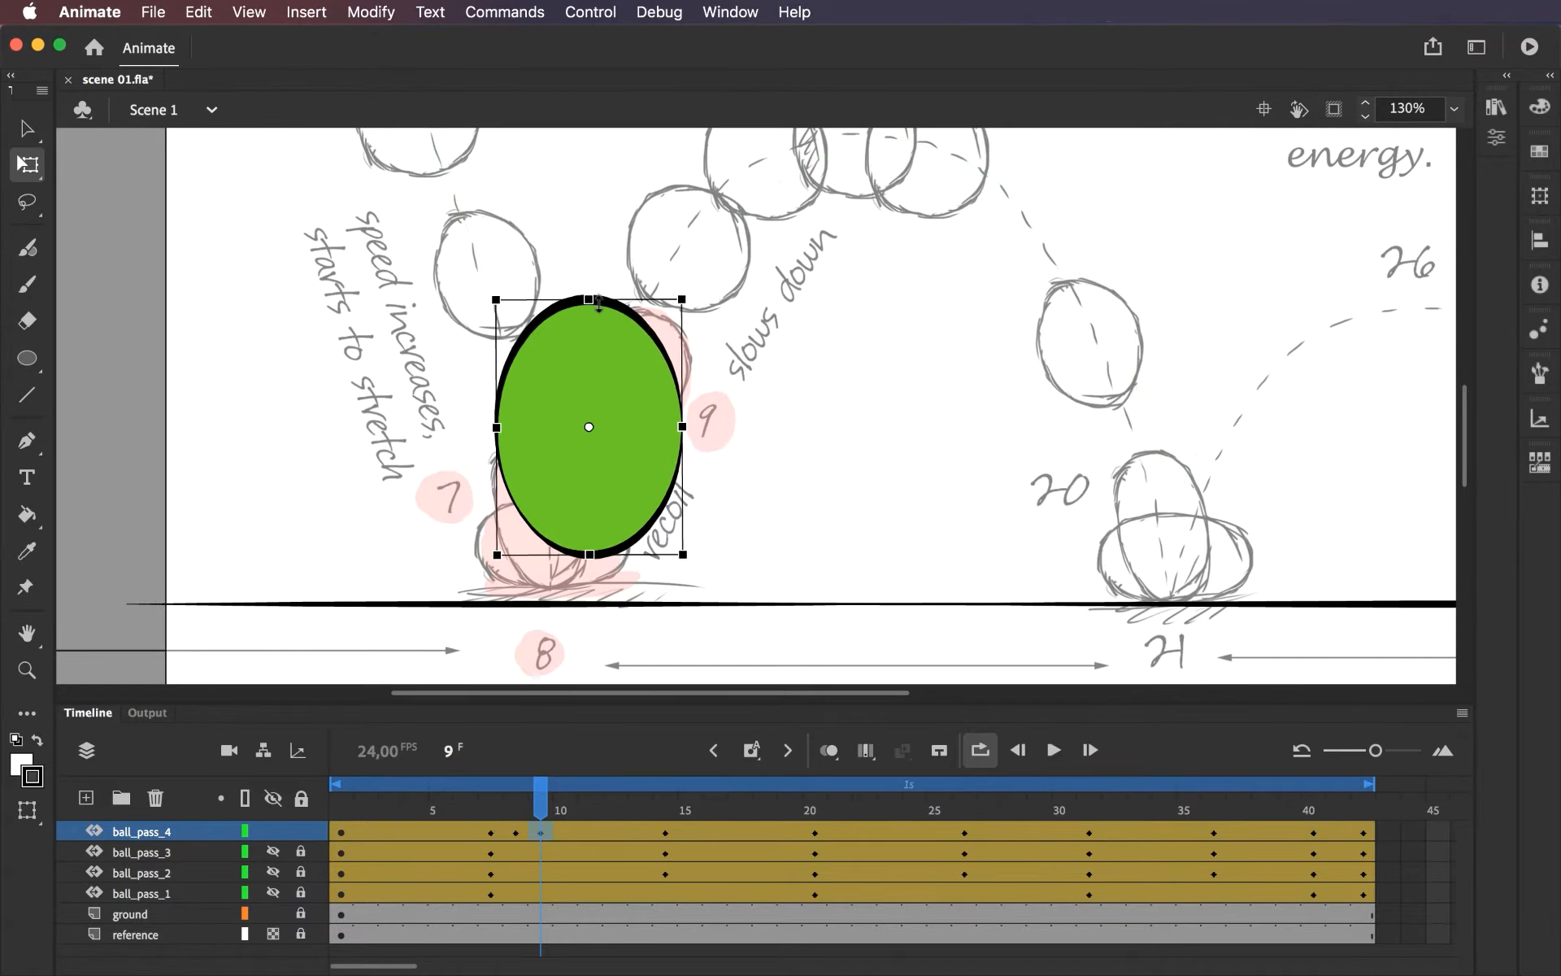
{"action": "left_click_drag", "start_coordinate": [694, 306], "coordinate": [732, 364]}
{"action": "left_click_drag", "start_coordinate": [647, 445], "coordinate": [706, 359]}
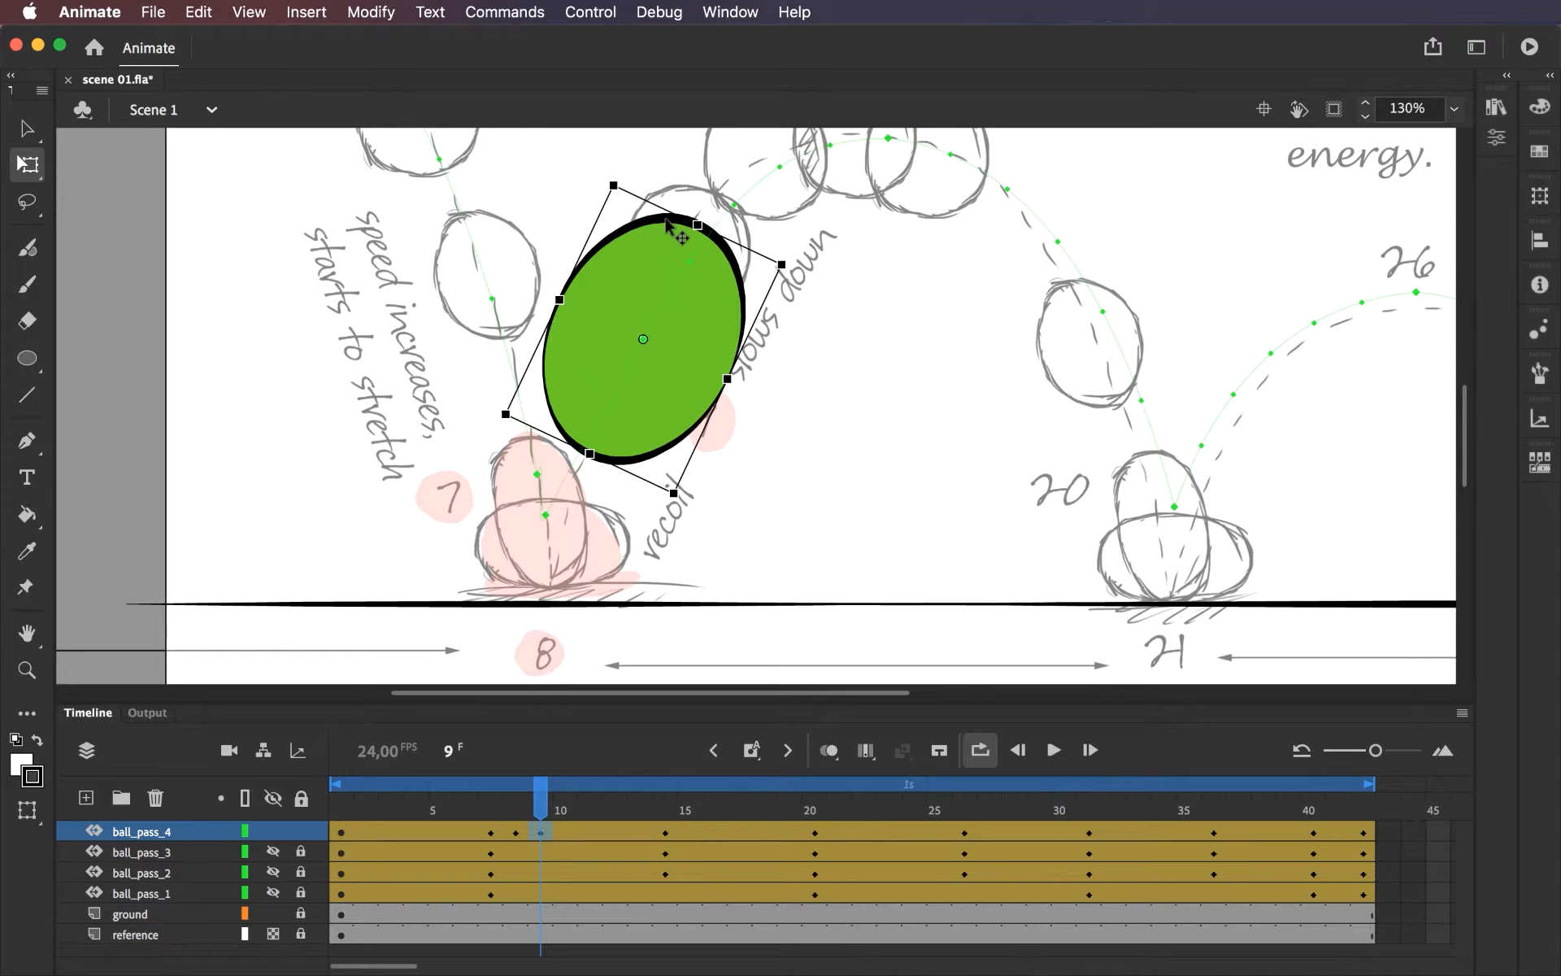
Slightly reduce the width and length of the tilted ball at frame 9, and return to frame 7.
{"action": "mouse_move", "coordinate": [539, 809]}
{"action": "left_mouse_down"}
{"action": "mouse_move", "coordinate": [463, 808]}
{"action": "mouse_move", "coordinate": [533, 812]}
{"action": "left_mouse_up"}
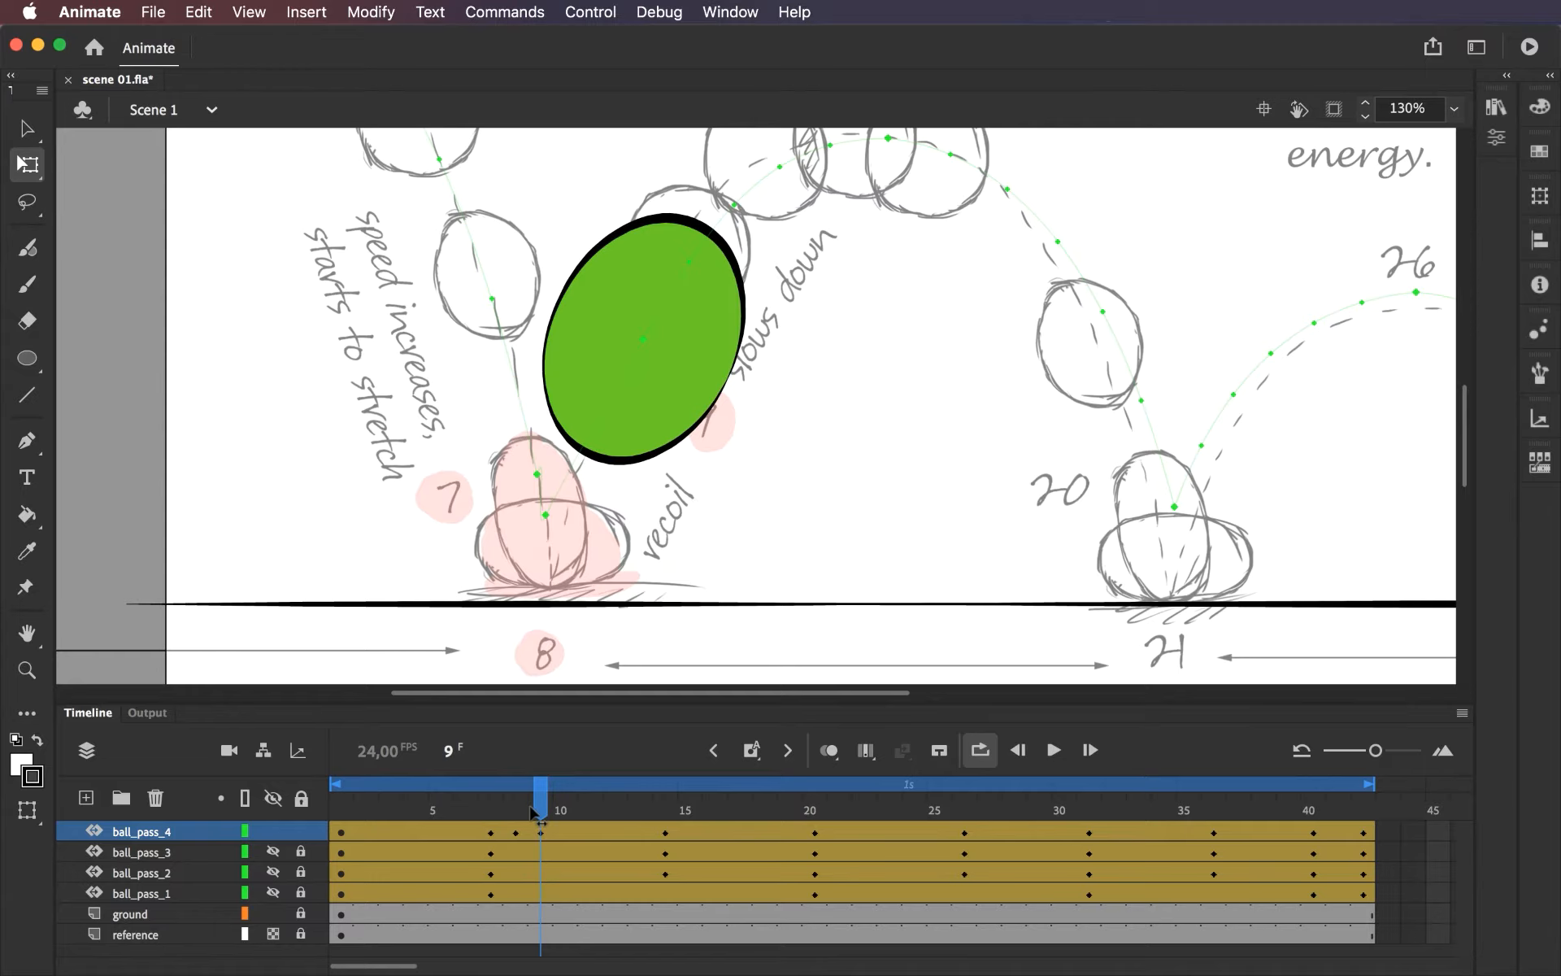
{"action": "left_click", "coordinate": [539, 829]}
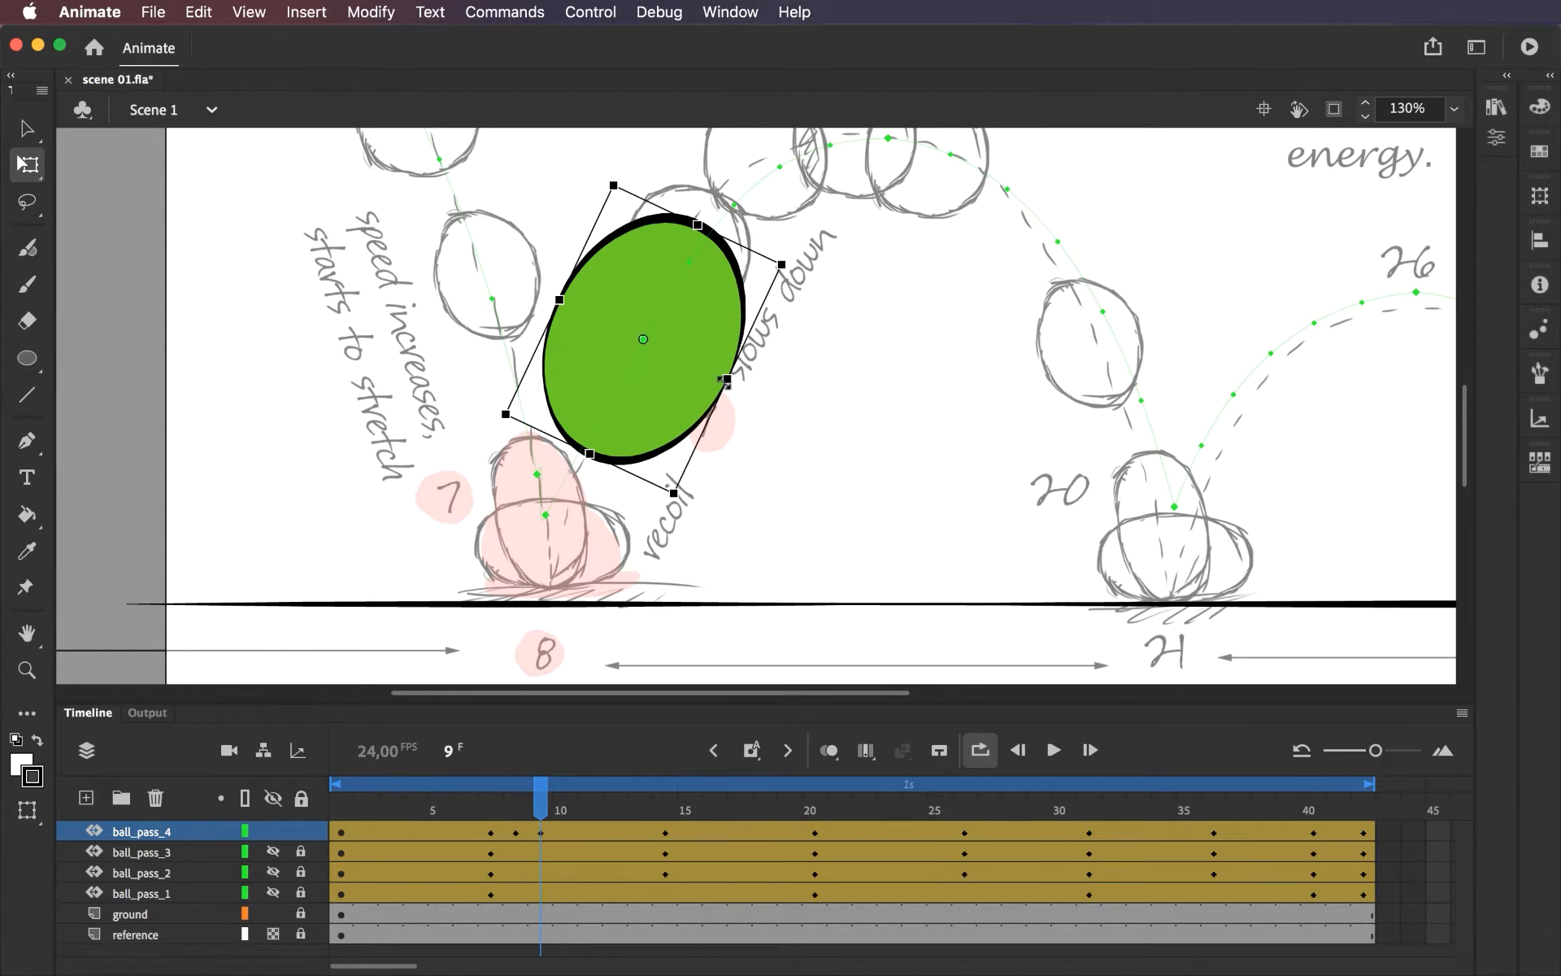
{"action": "left_click_drag", "start_coordinate": [721, 376], "coordinate": [717, 377]}
{"action": "left_click_drag", "start_coordinate": [589, 454], "coordinate": [594, 445]}
{"action": "left_click_drag", "start_coordinate": [722, 377], "coordinate": [716, 373]}
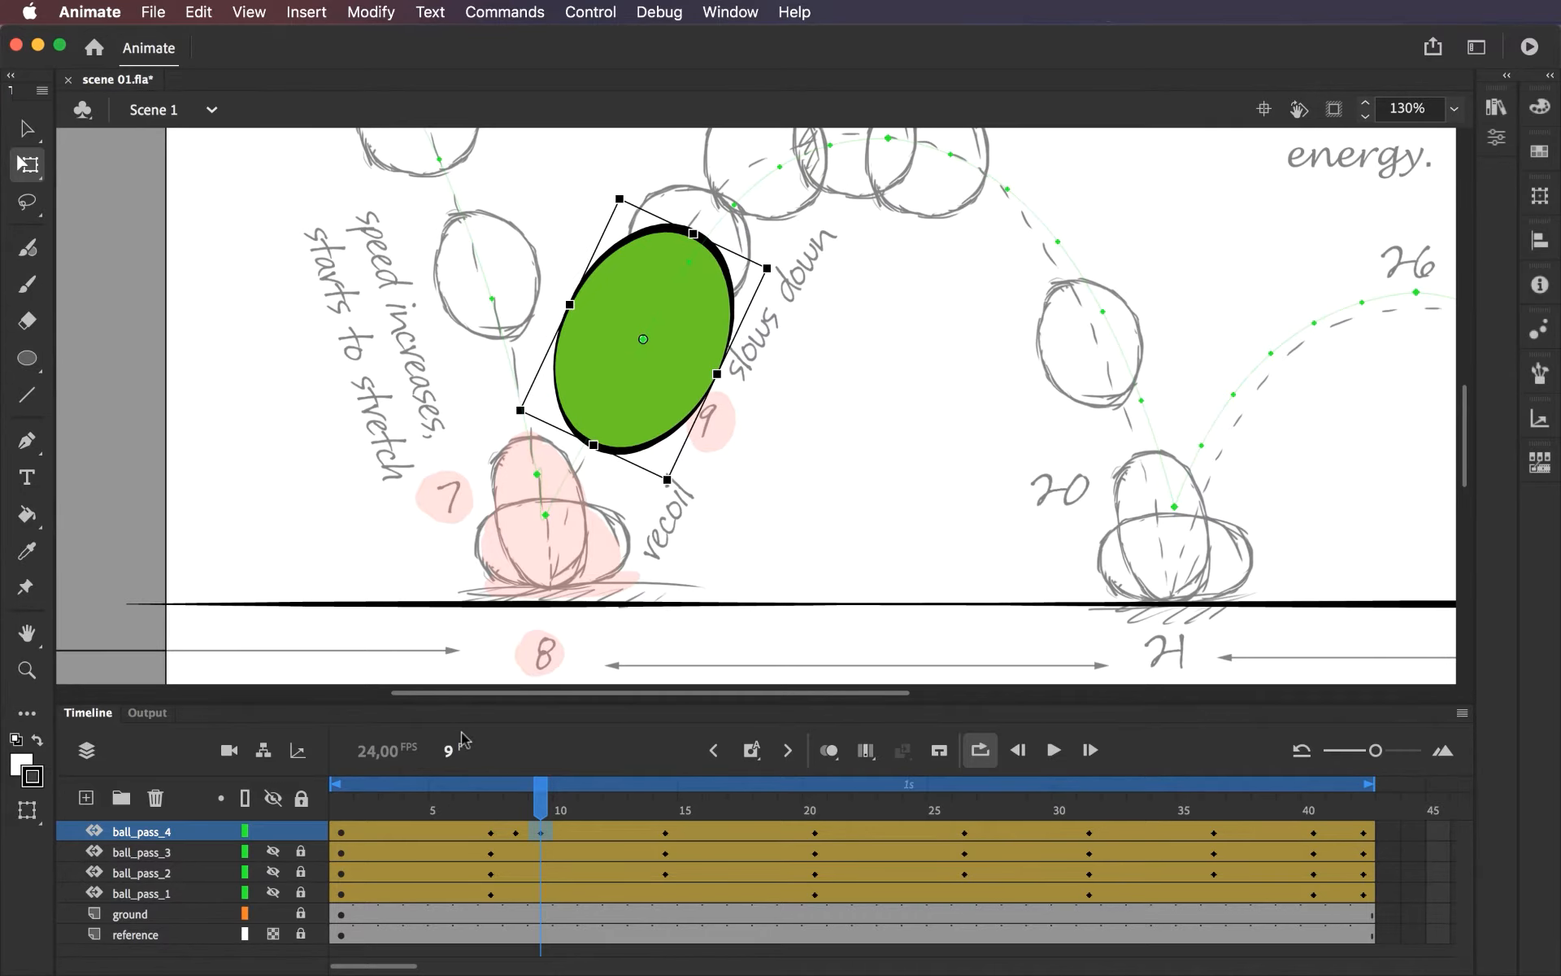
{"action": "left_click_drag", "start_coordinate": [539, 801], "coordinate": [490, 801]}
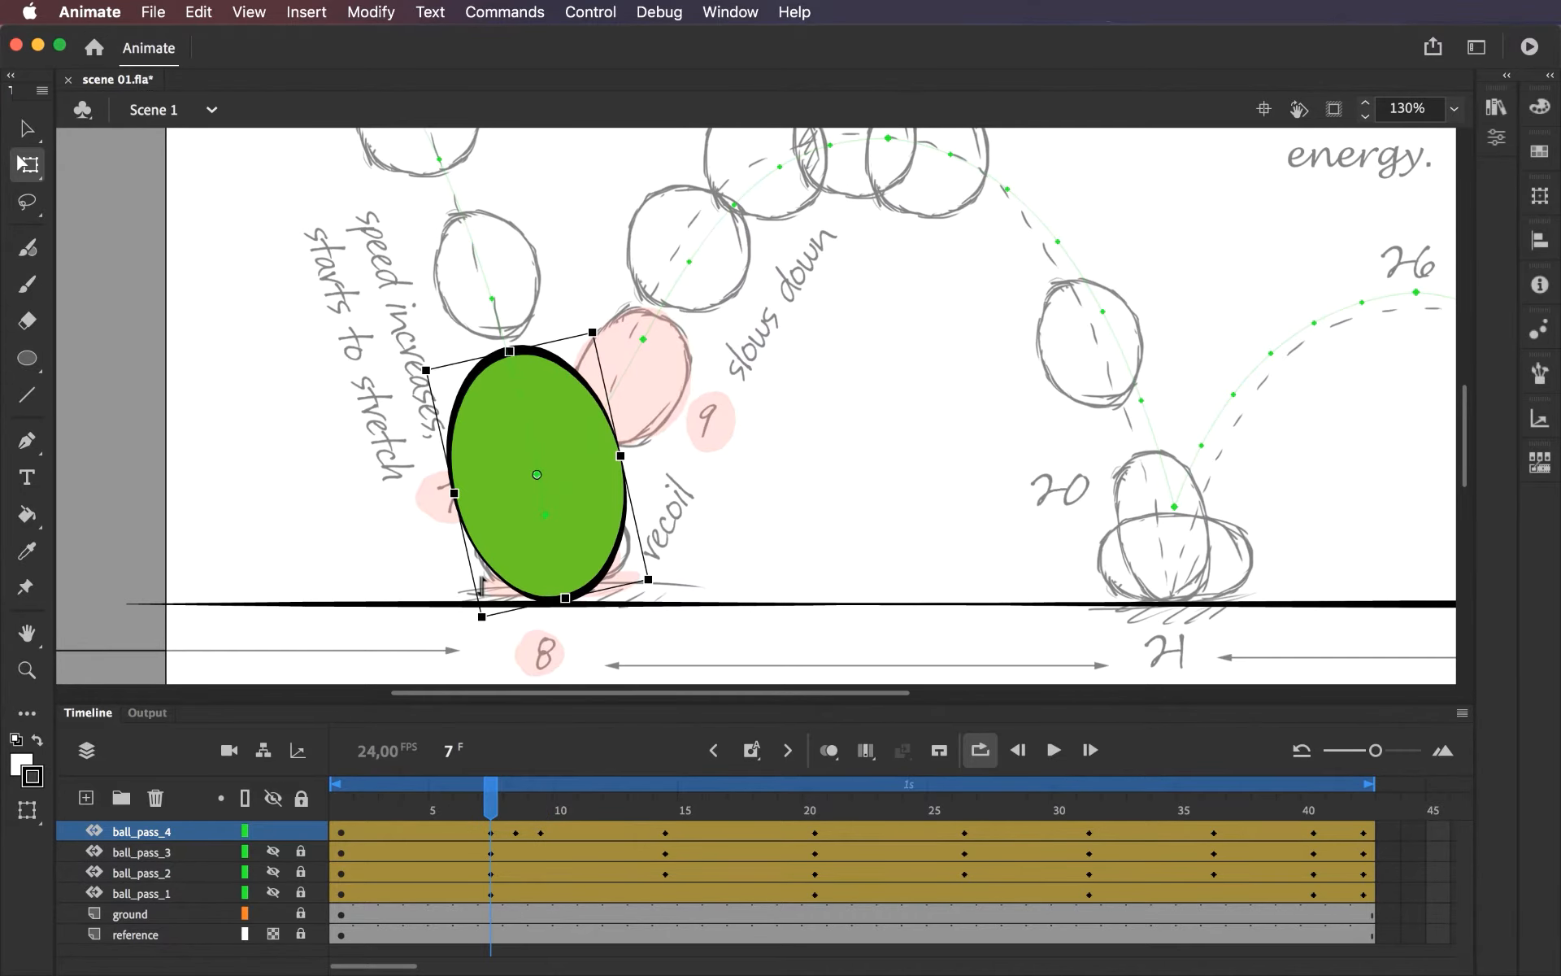
{"action": "key", "text": "super+minus"}
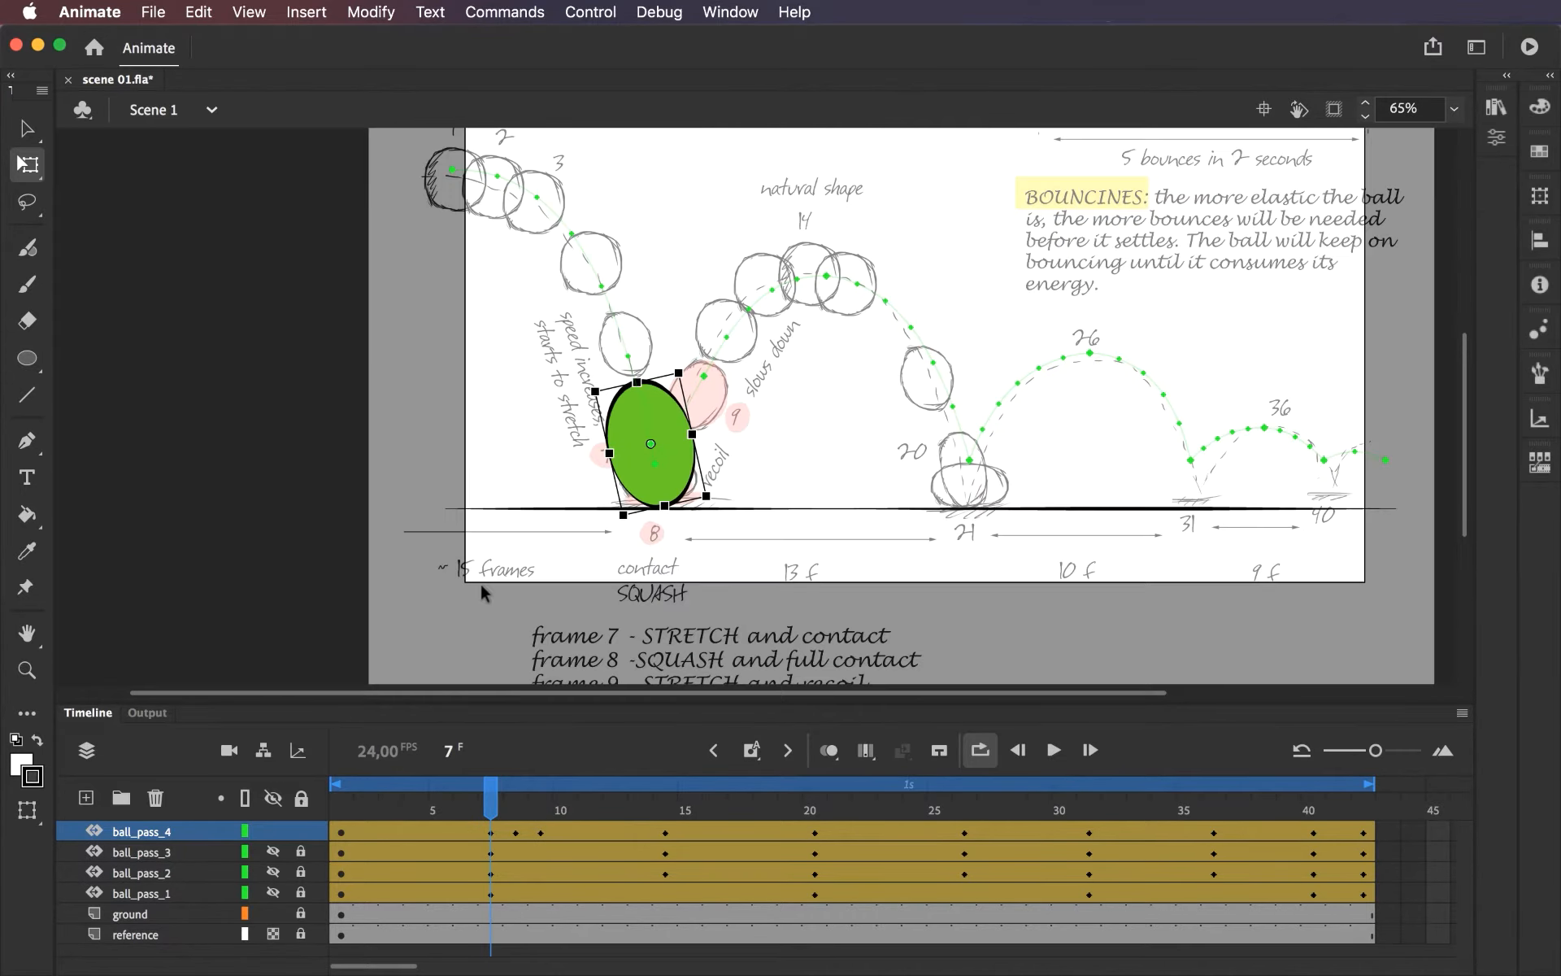
At frame 8, flatten the squashed ball slightly and nudge it vertically to rest on the ground line.
{"action": "left_click", "coordinate": [493, 802]}
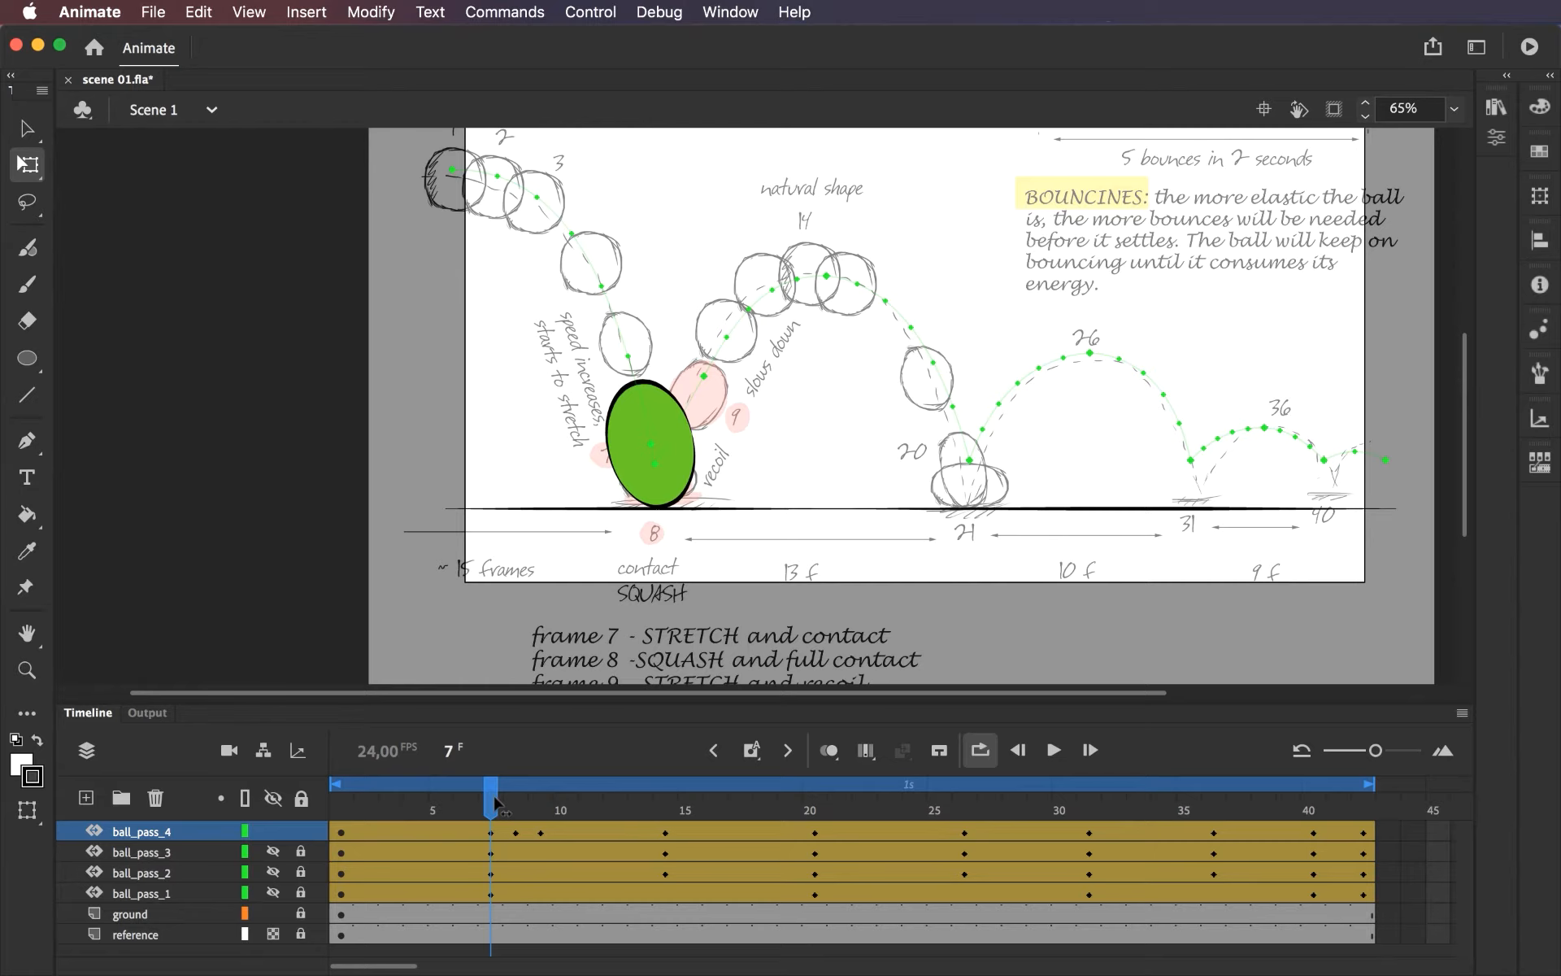
{"action": "left_click_drag", "start_coordinate": [496, 803], "coordinate": [516, 805]}
{"action": "left_click", "coordinate": [630, 474]}
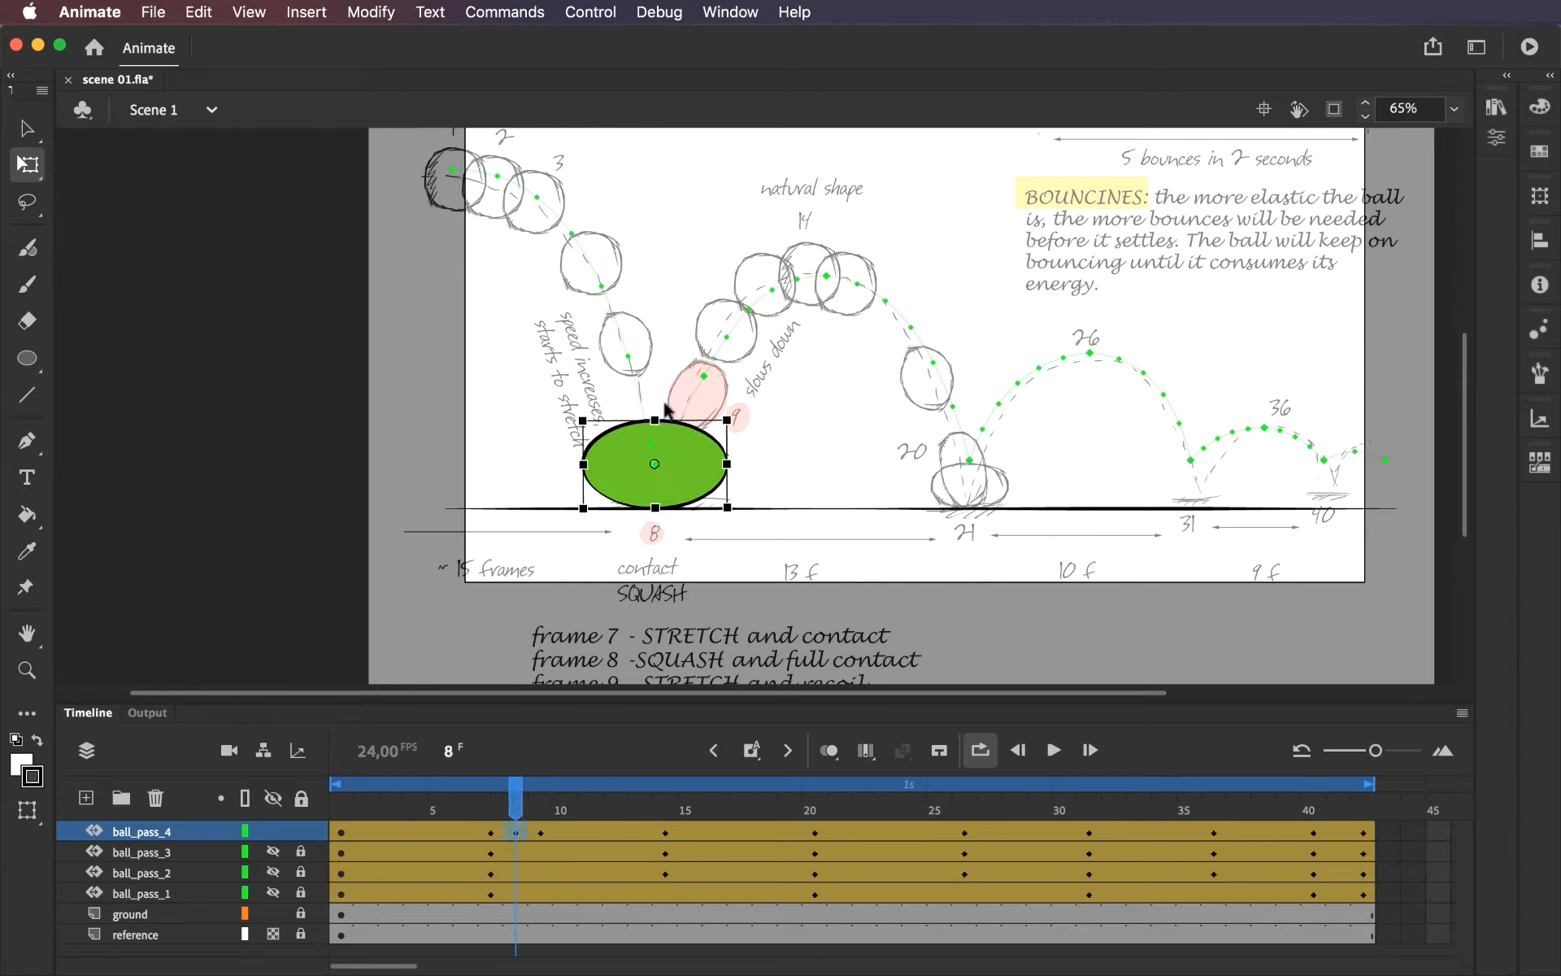
{"action": "left_click_drag", "start_coordinate": [659, 425], "coordinate": [660, 427]}
{"action": "key", "text": "Down"}
{"action": "key", "text": "Down"}
{"action": "key", "text": "Down"}
{"action": "key", "text": "Down"}
{"action": "key", "text": "Down"}
{"action": "key", "text": "Down"}
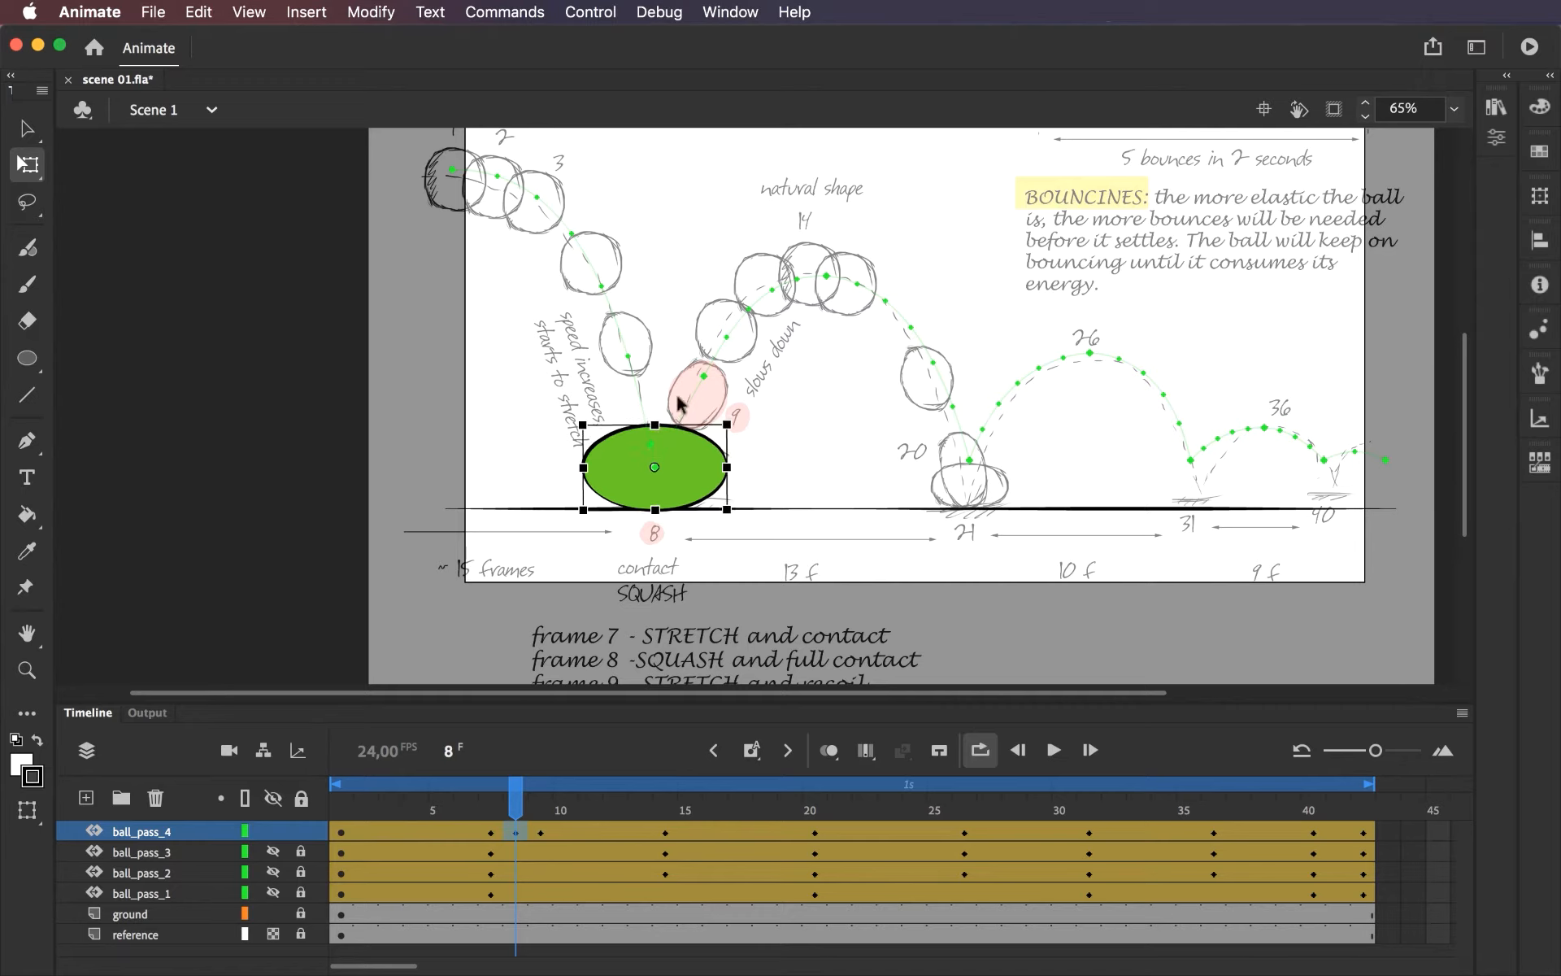
{"action": "key", "text": "Up"}
{"action": "key", "text": "Up"}
{"action": "key", "text": "Up"}
{"action": "key", "text": "Up"}
Compare the ball's shape at frames 7 and 9, and lengthen the tilted ball slightly at frame 9.
{"action": "mouse_move", "coordinate": [517, 807]}
{"action": "left_mouse_down"}
{"action": "mouse_move", "coordinate": [541, 807]}
{"action": "mouse_move", "coordinate": [500, 806]}
{"action": "left_mouse_up"}
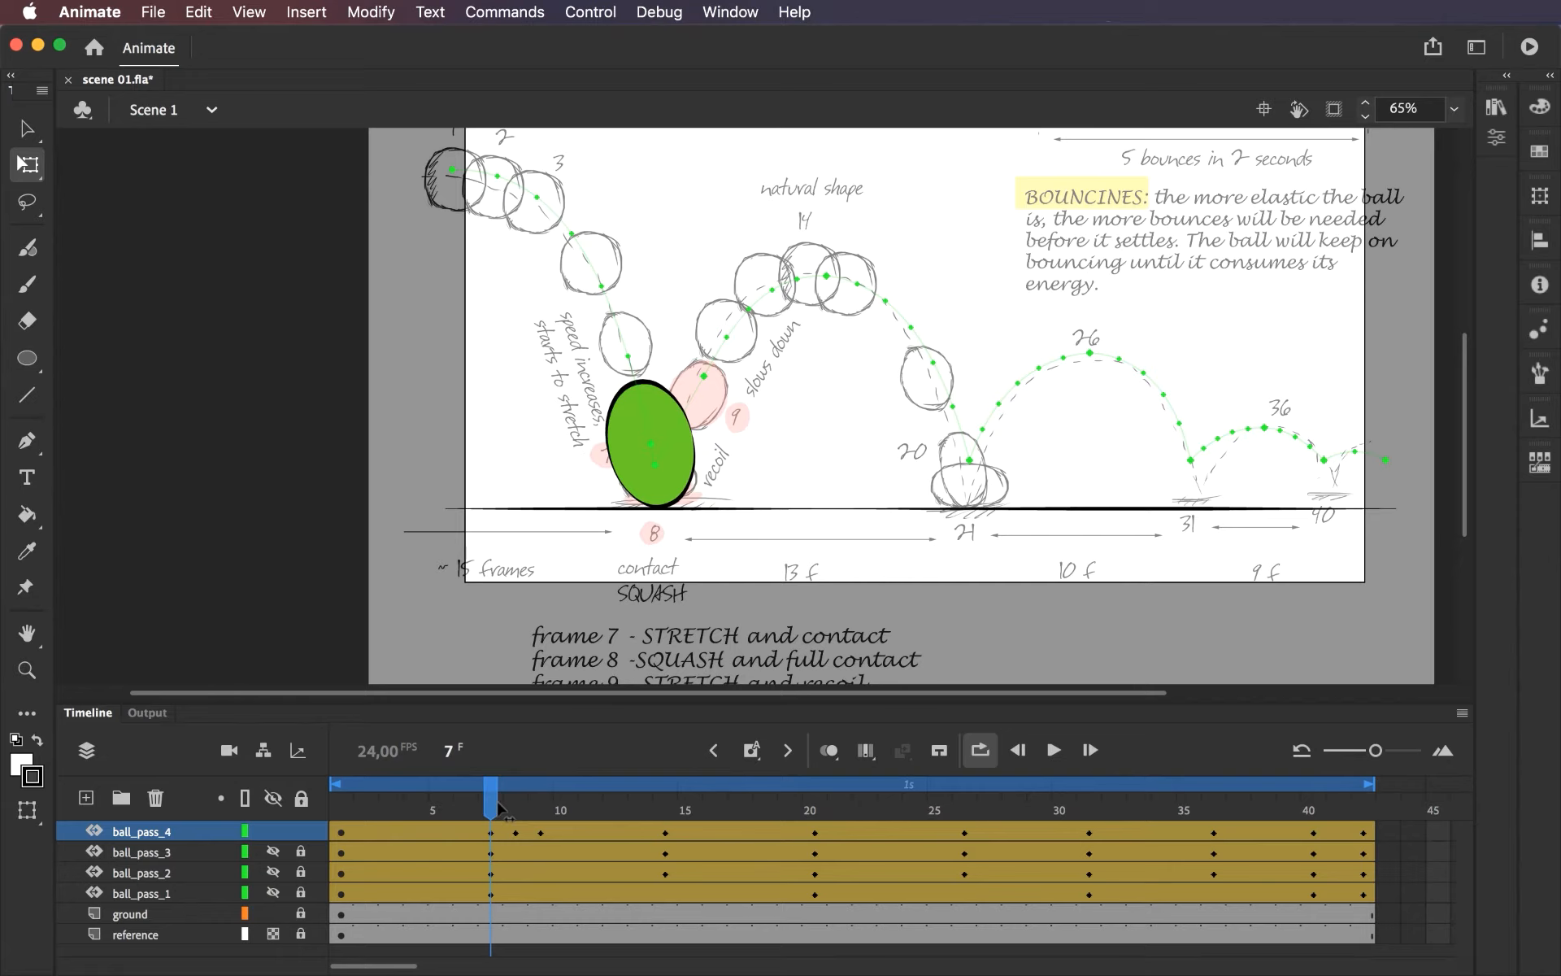
{"action": "left_click_drag", "start_coordinate": [500, 806], "coordinate": [540, 807]}
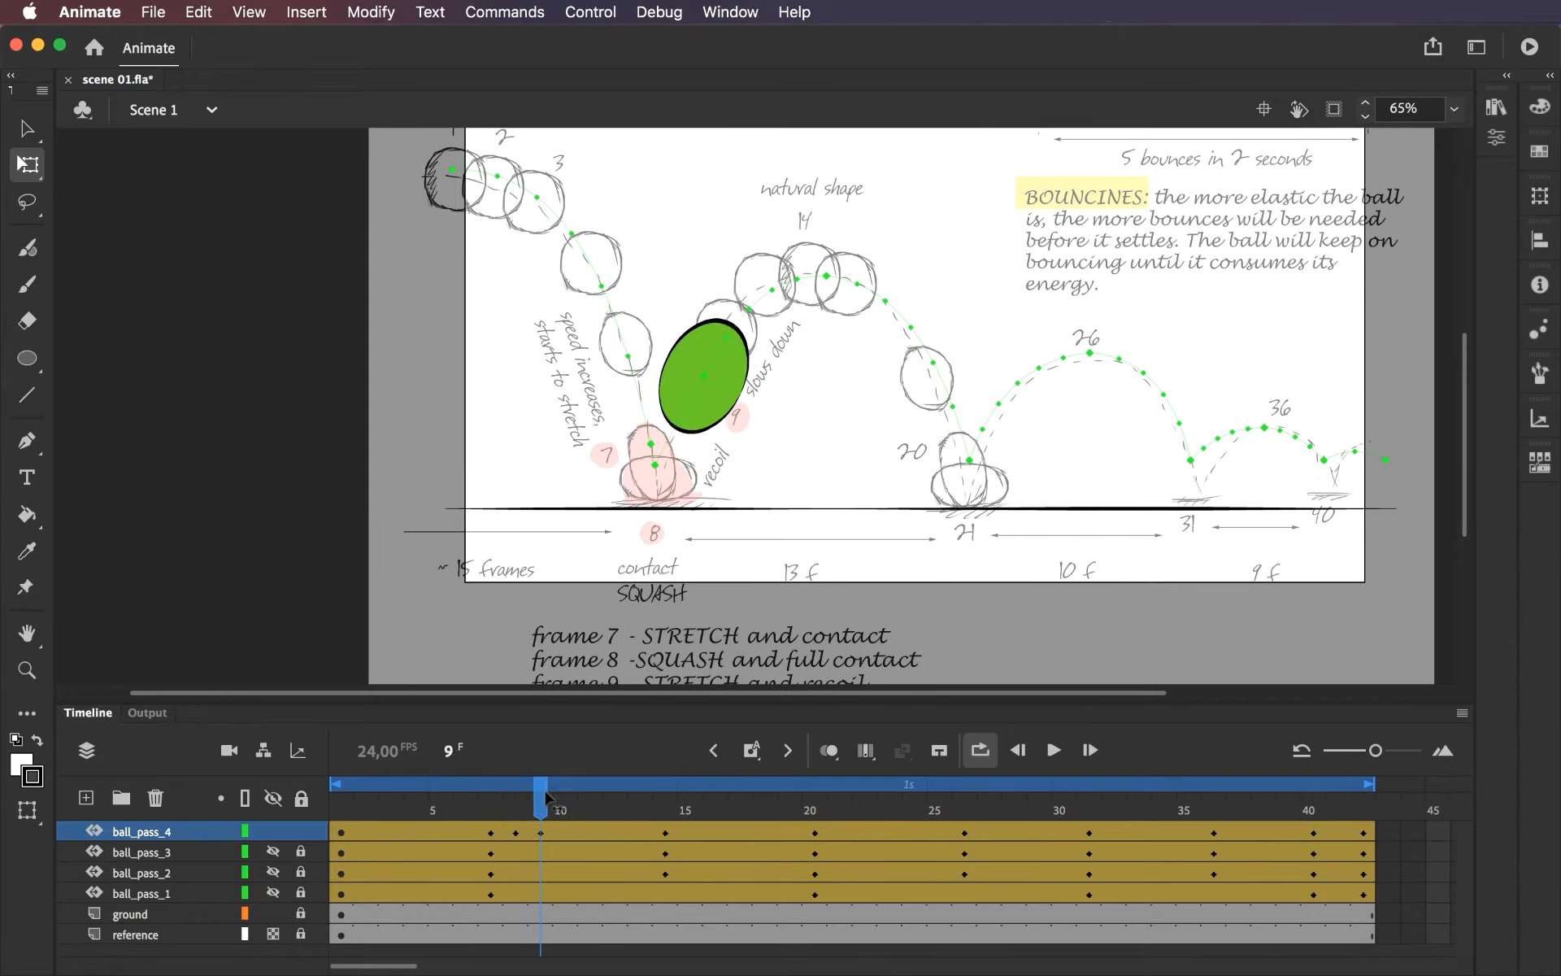
{"action": "left_click", "coordinate": [691, 366]}
{"action": "left_click_drag", "start_coordinate": [667, 358], "coordinate": [731, 320]}
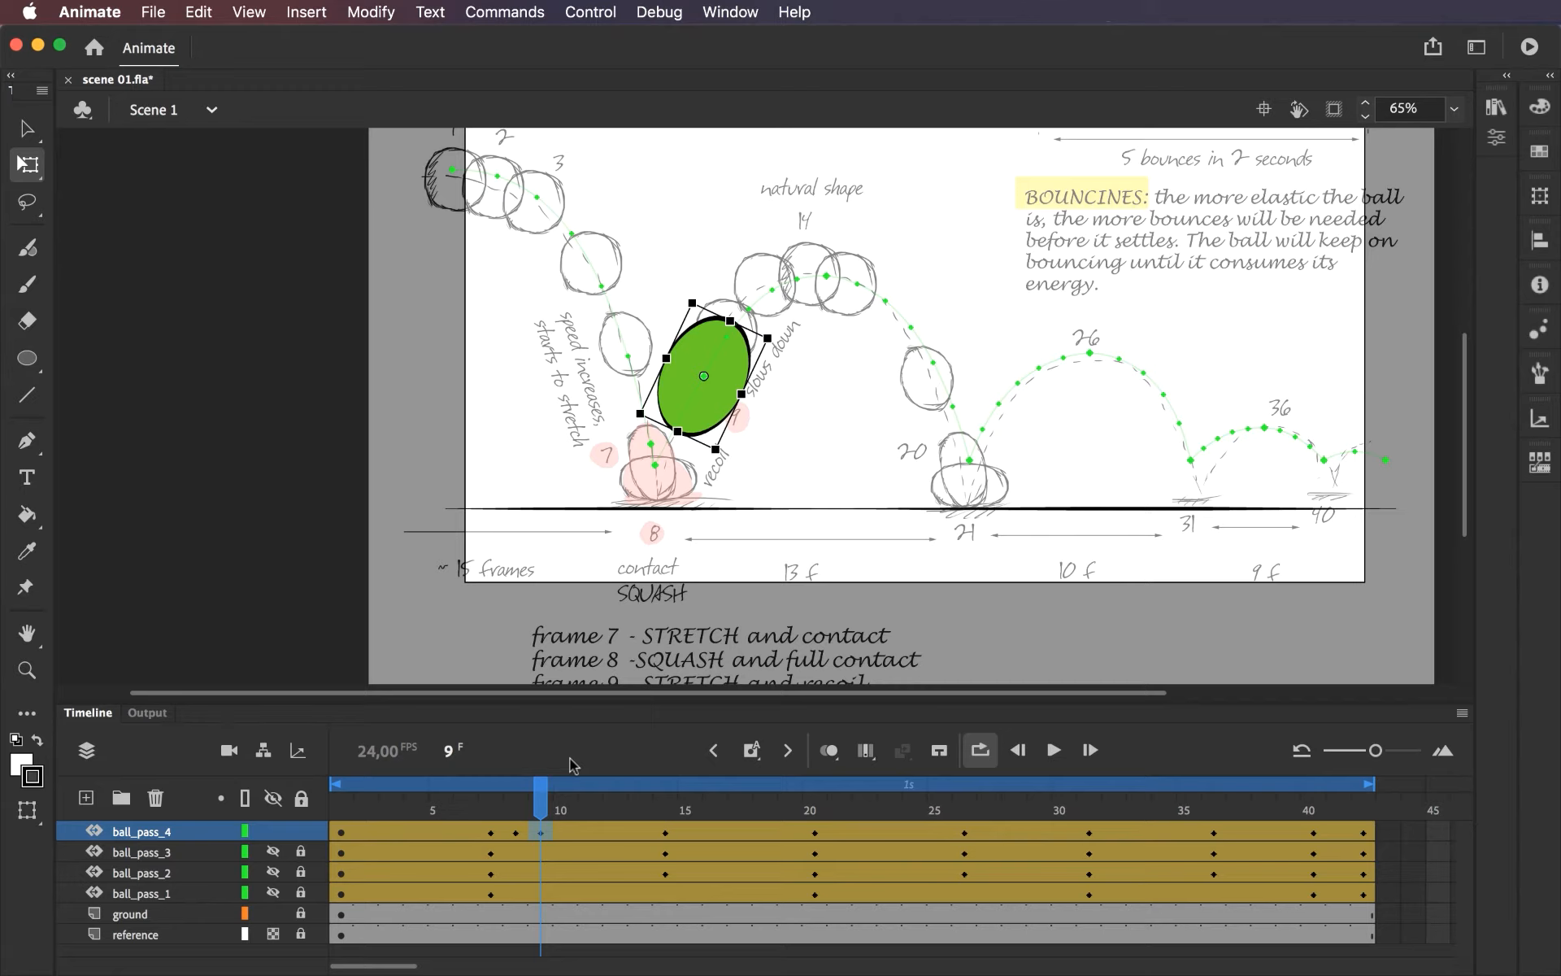
Check the ball at frame 14, then expand the ball_pass_4 motion graph and display its Scale curves in an enlarged timeline.
{"action": "left_click_drag", "start_coordinate": [539, 805], "coordinate": [673, 821]}
{"action": "left_click", "coordinate": [668, 829]}
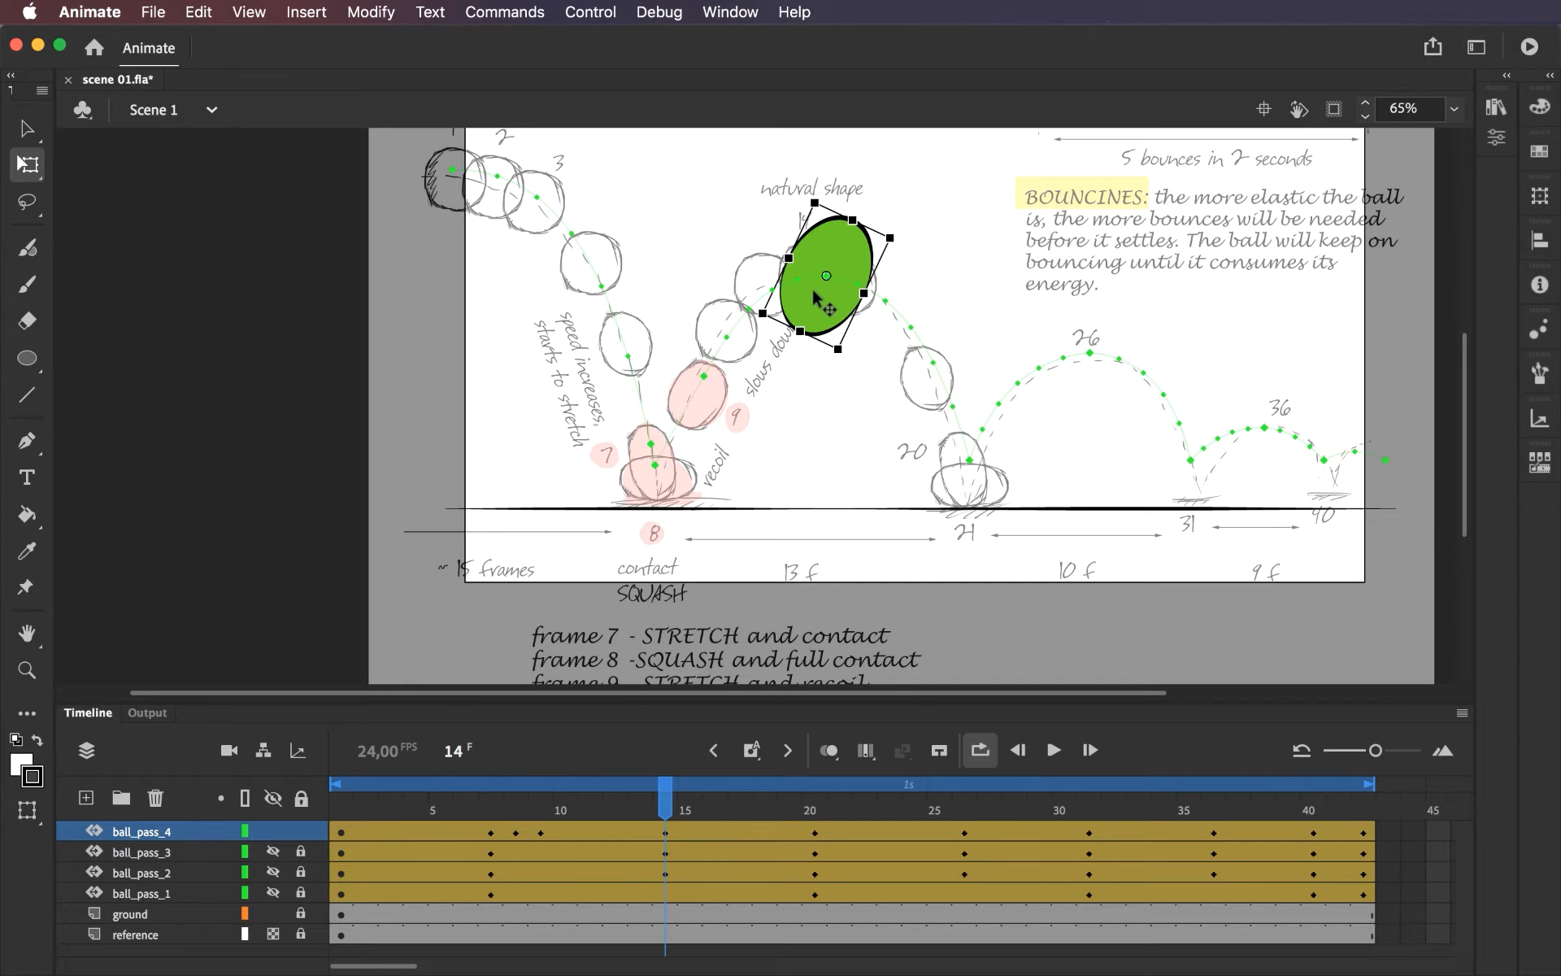
{"action": "double_click", "coordinate": [587, 831]}
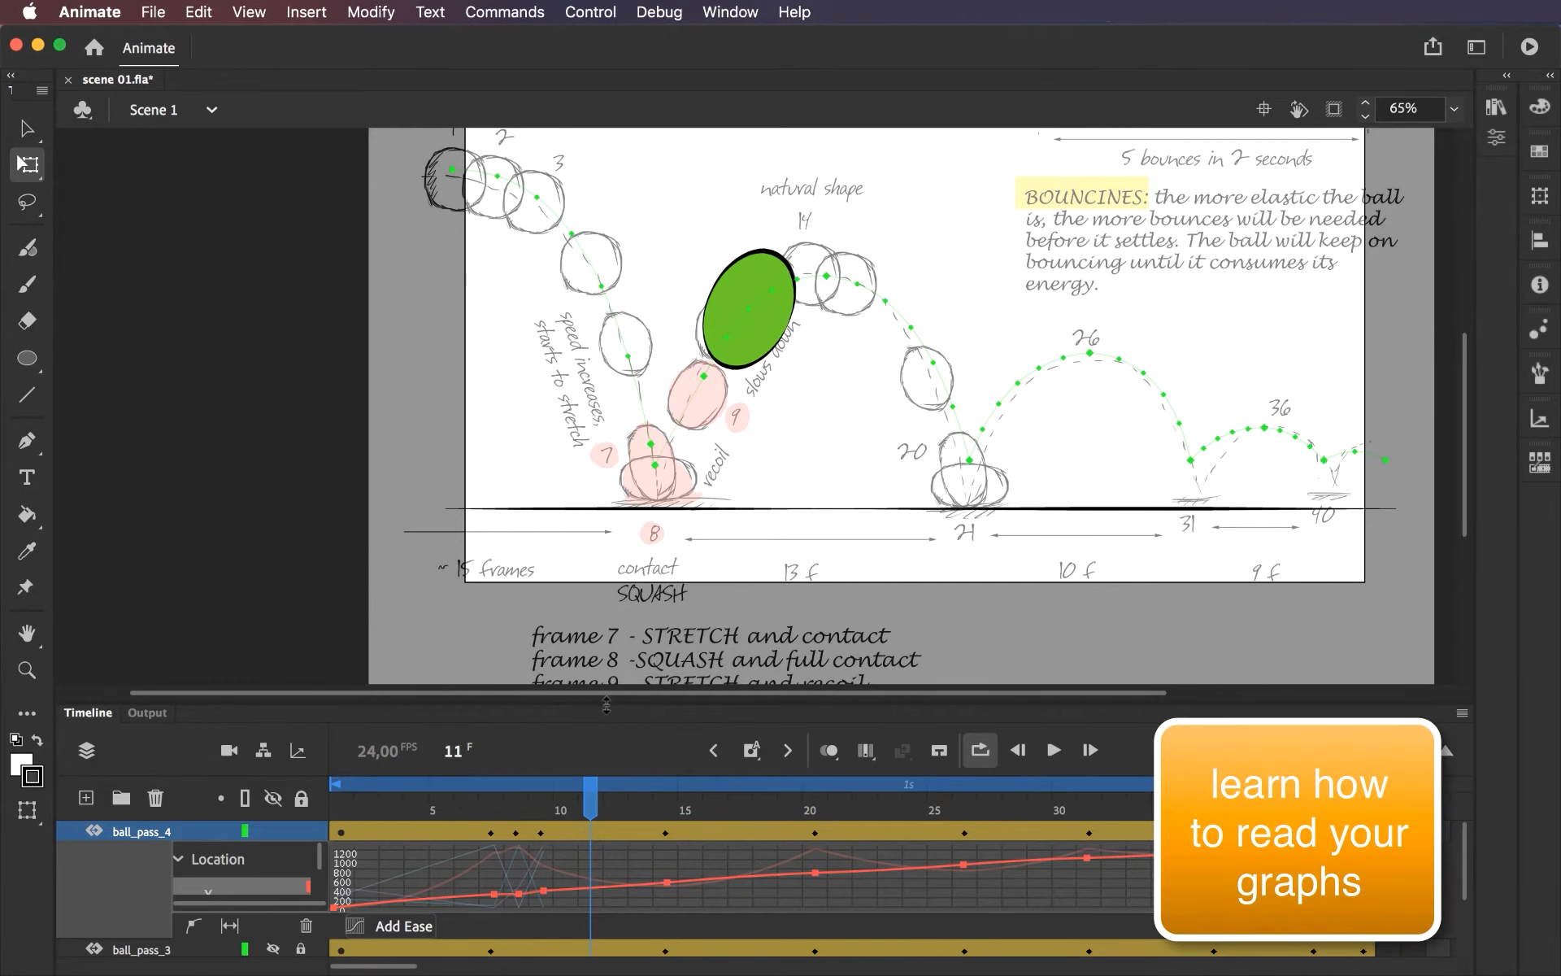
{"action": "left_click_drag", "start_coordinate": [606, 704], "coordinate": [612, 561]}
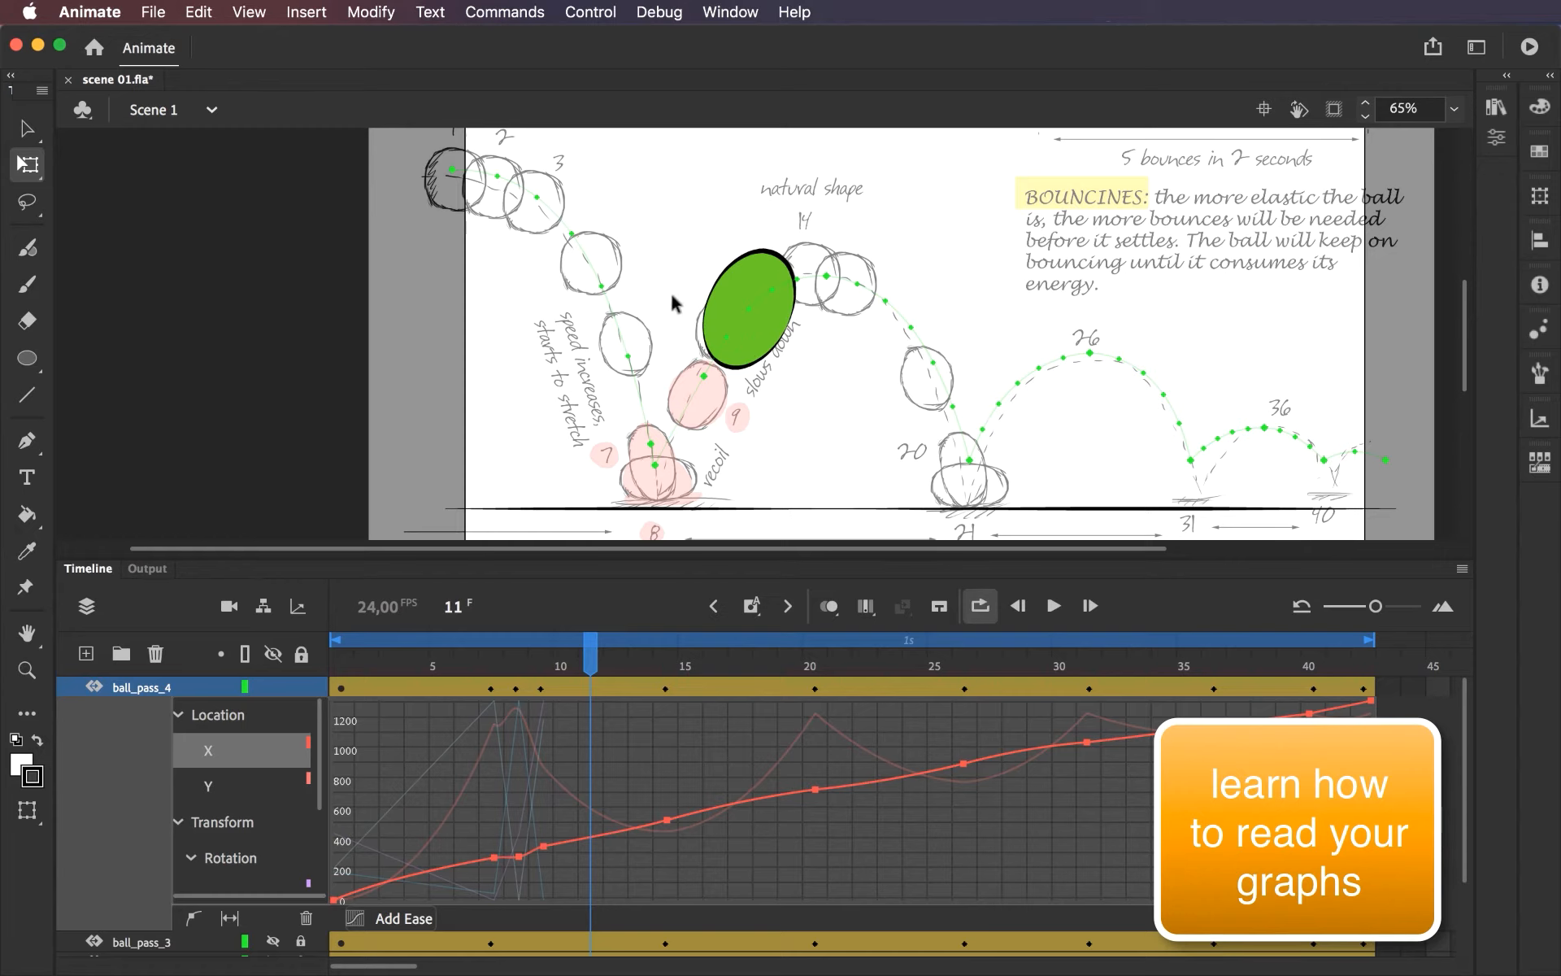
{"action": "left_click", "coordinate": [179, 715]}
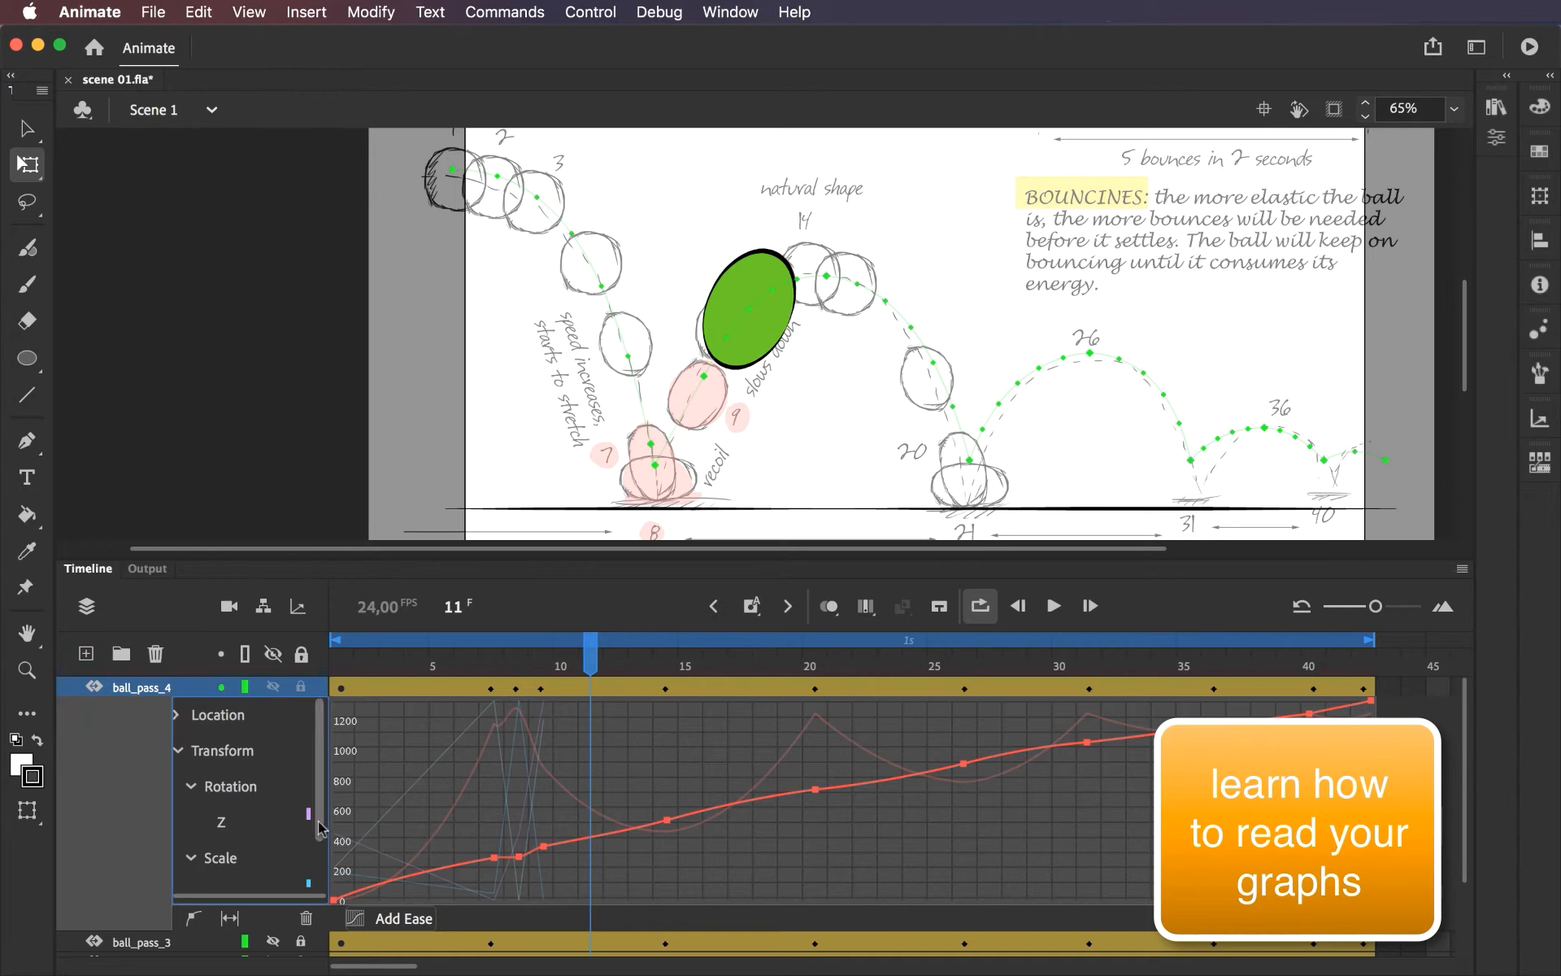
{"action": "left_click", "coordinate": [236, 854]}
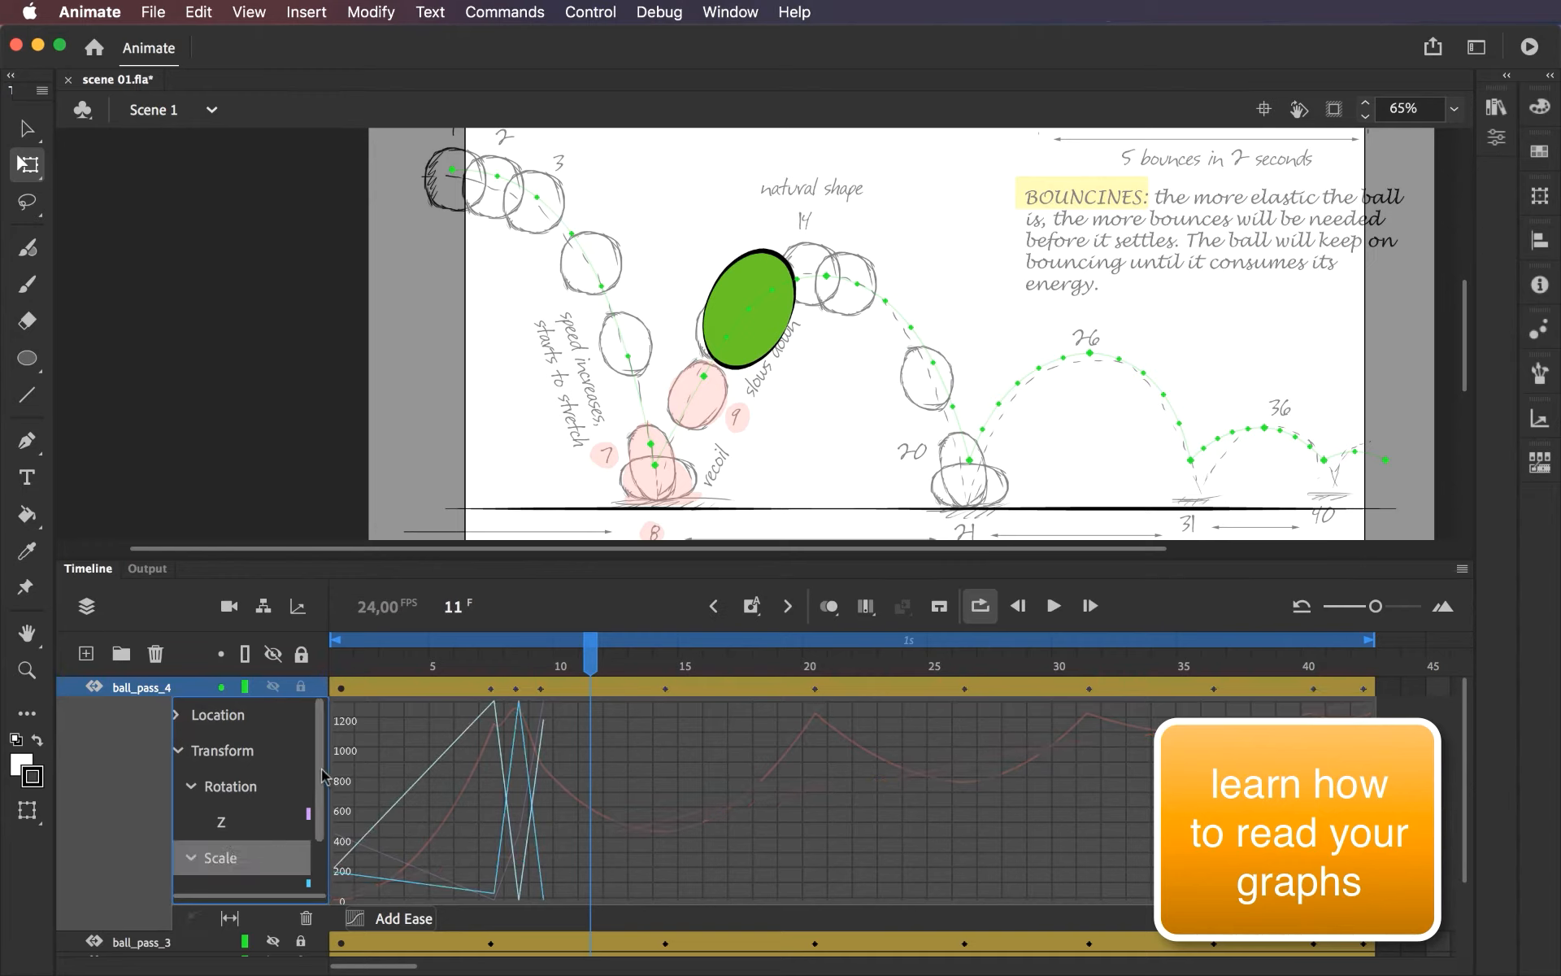
{"action": "scroll", "coordinate": [317, 805], "scroll_direction": "down", "scroll_amount": 1}
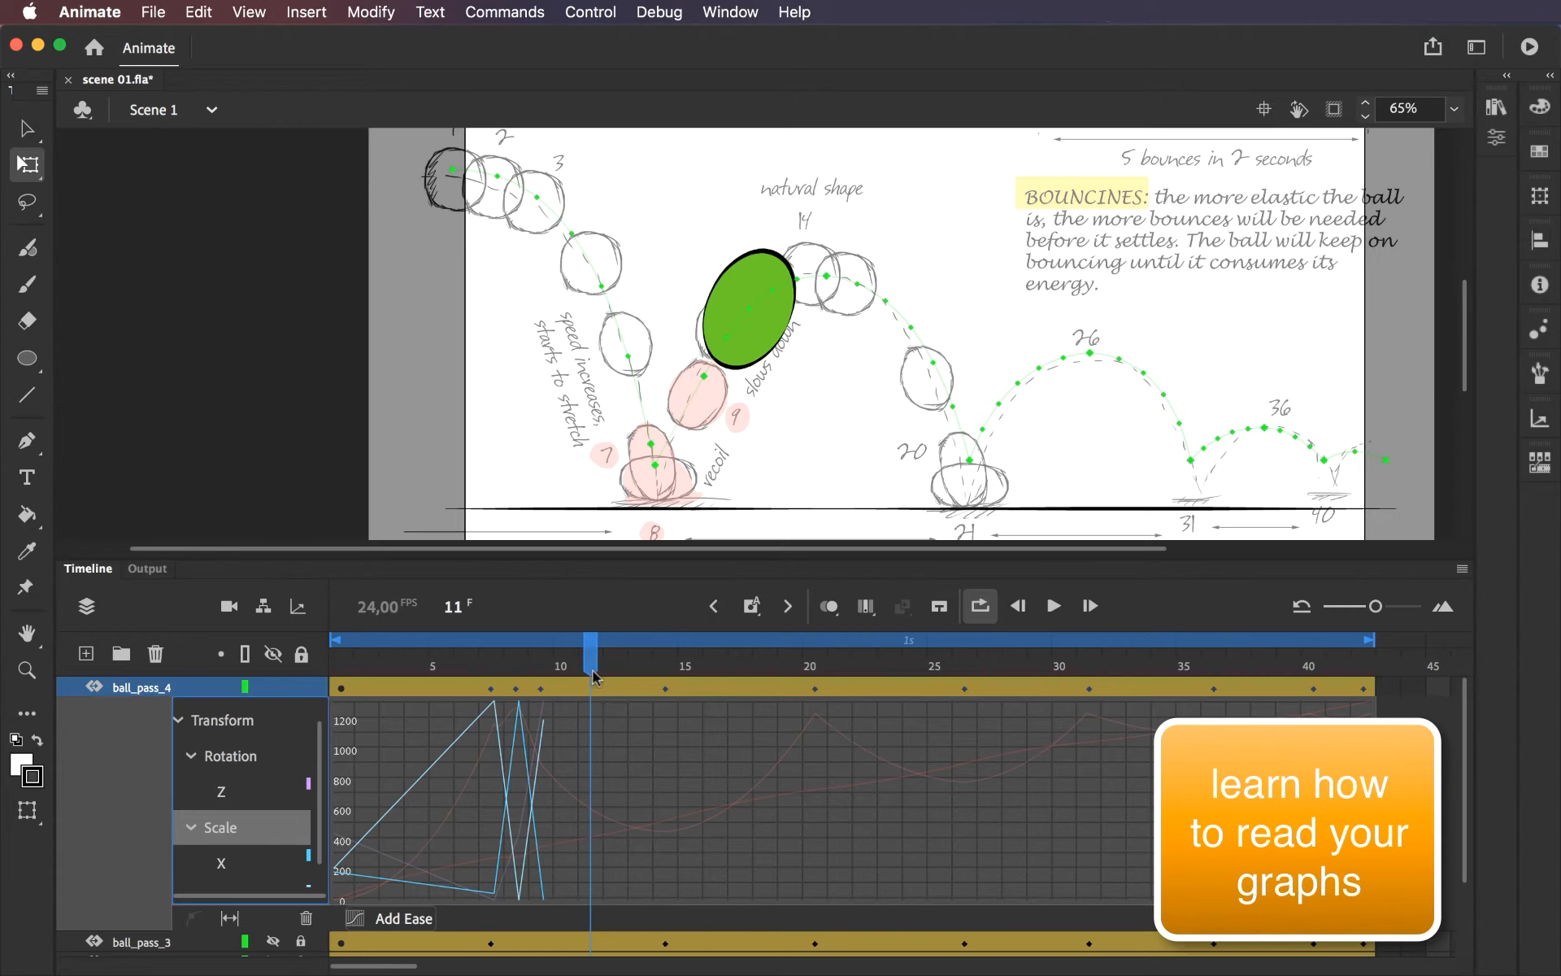
Compare the ball at frames 1 and 14, and copy the properties of the frame 1 keyframe on ball_pass_4.
{"action": "left_click_drag", "start_coordinate": [594, 676], "coordinate": [317, 668]}
{"action": "left_click", "coordinate": [416, 173]}
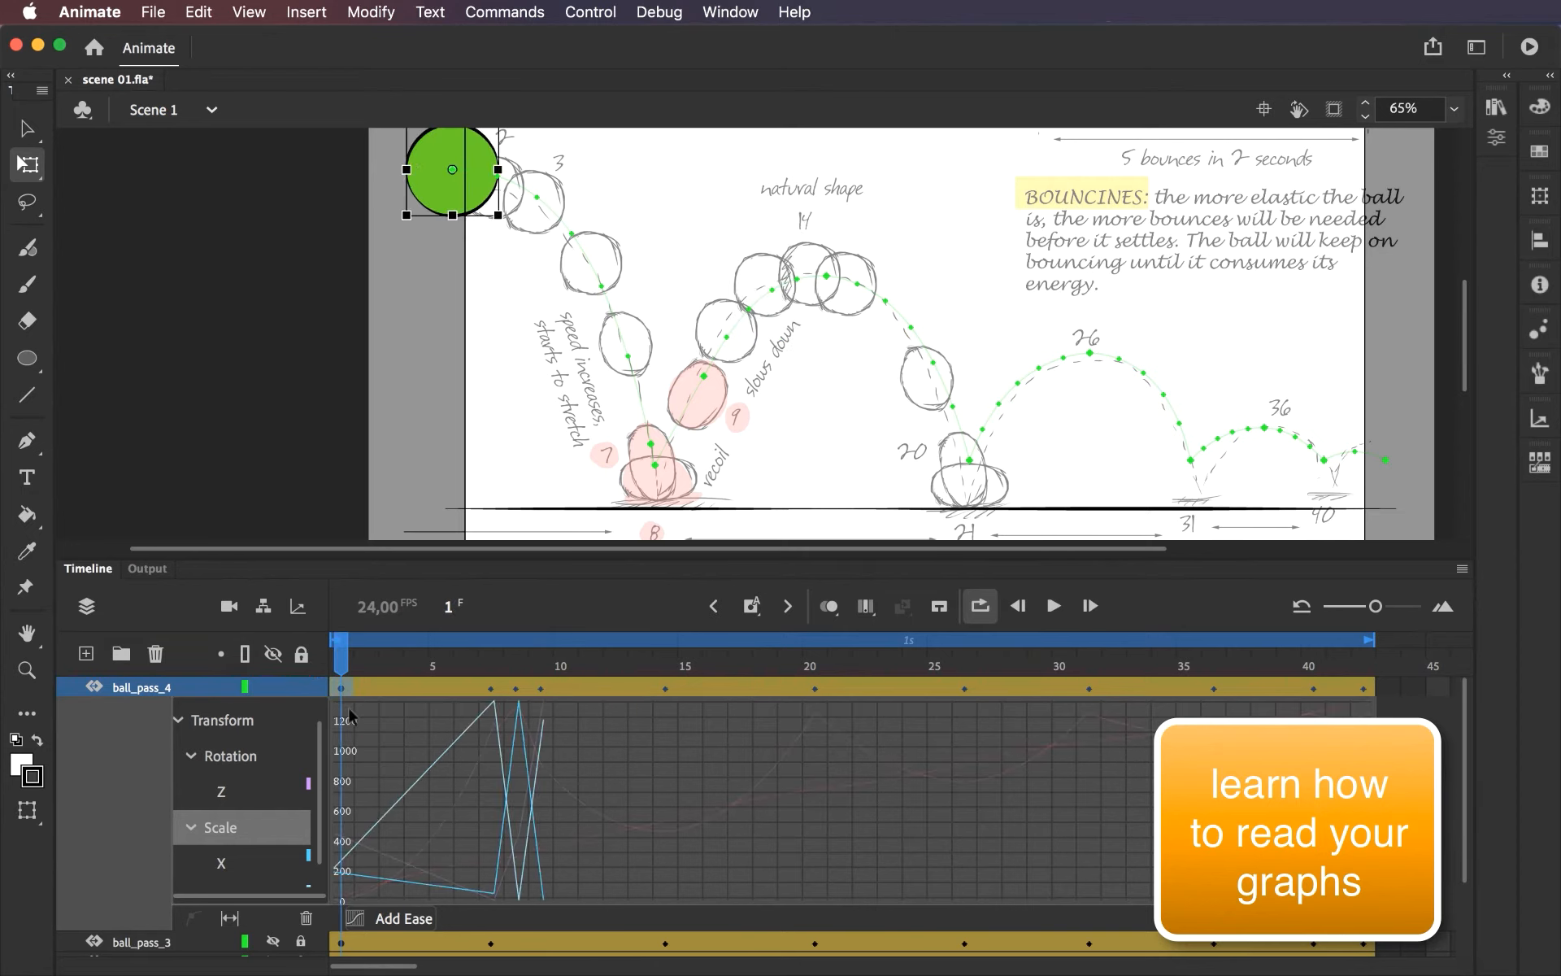
{"action": "left_click", "coordinate": [666, 690]}
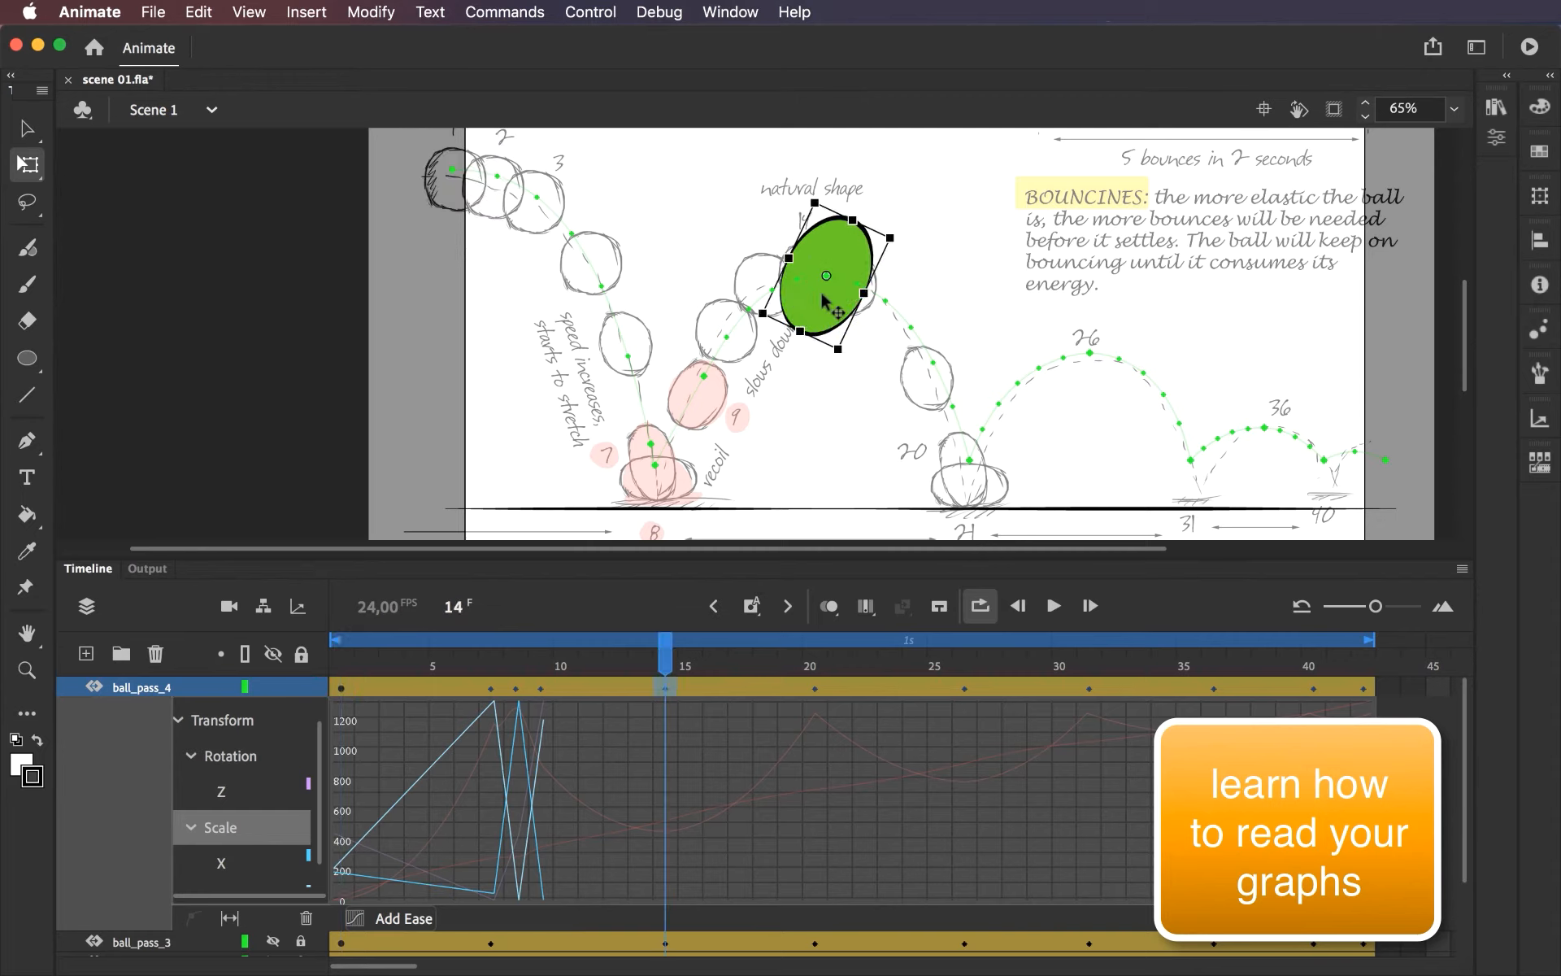
{"action": "left_click", "coordinate": [341, 691]}
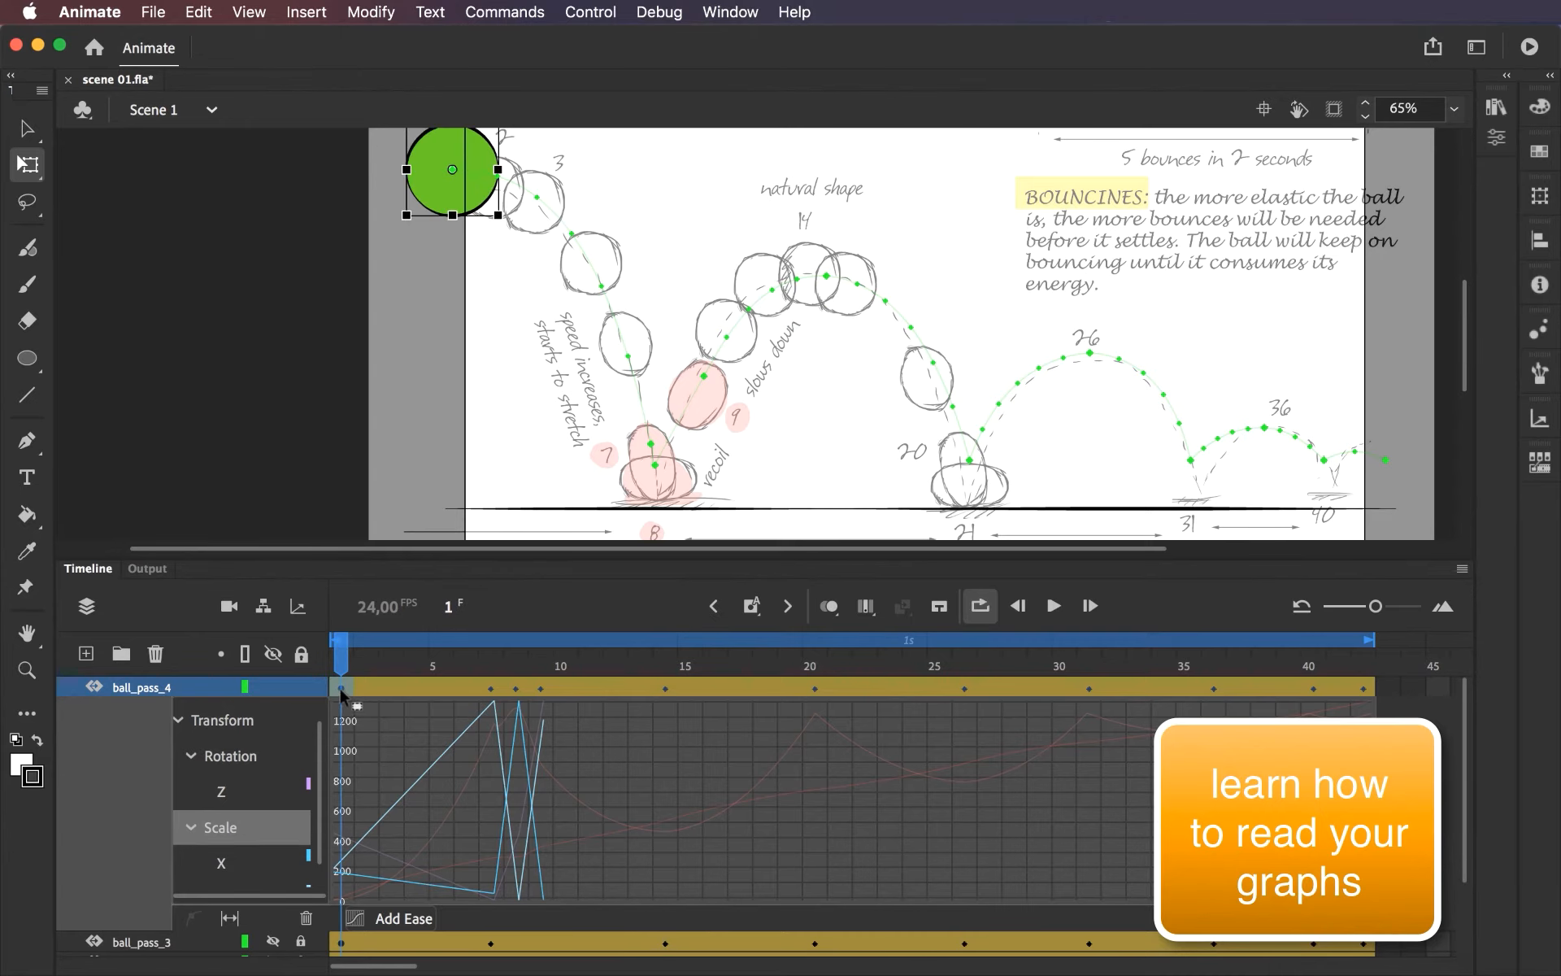
{"action": "right_click", "coordinate": [341, 693]}
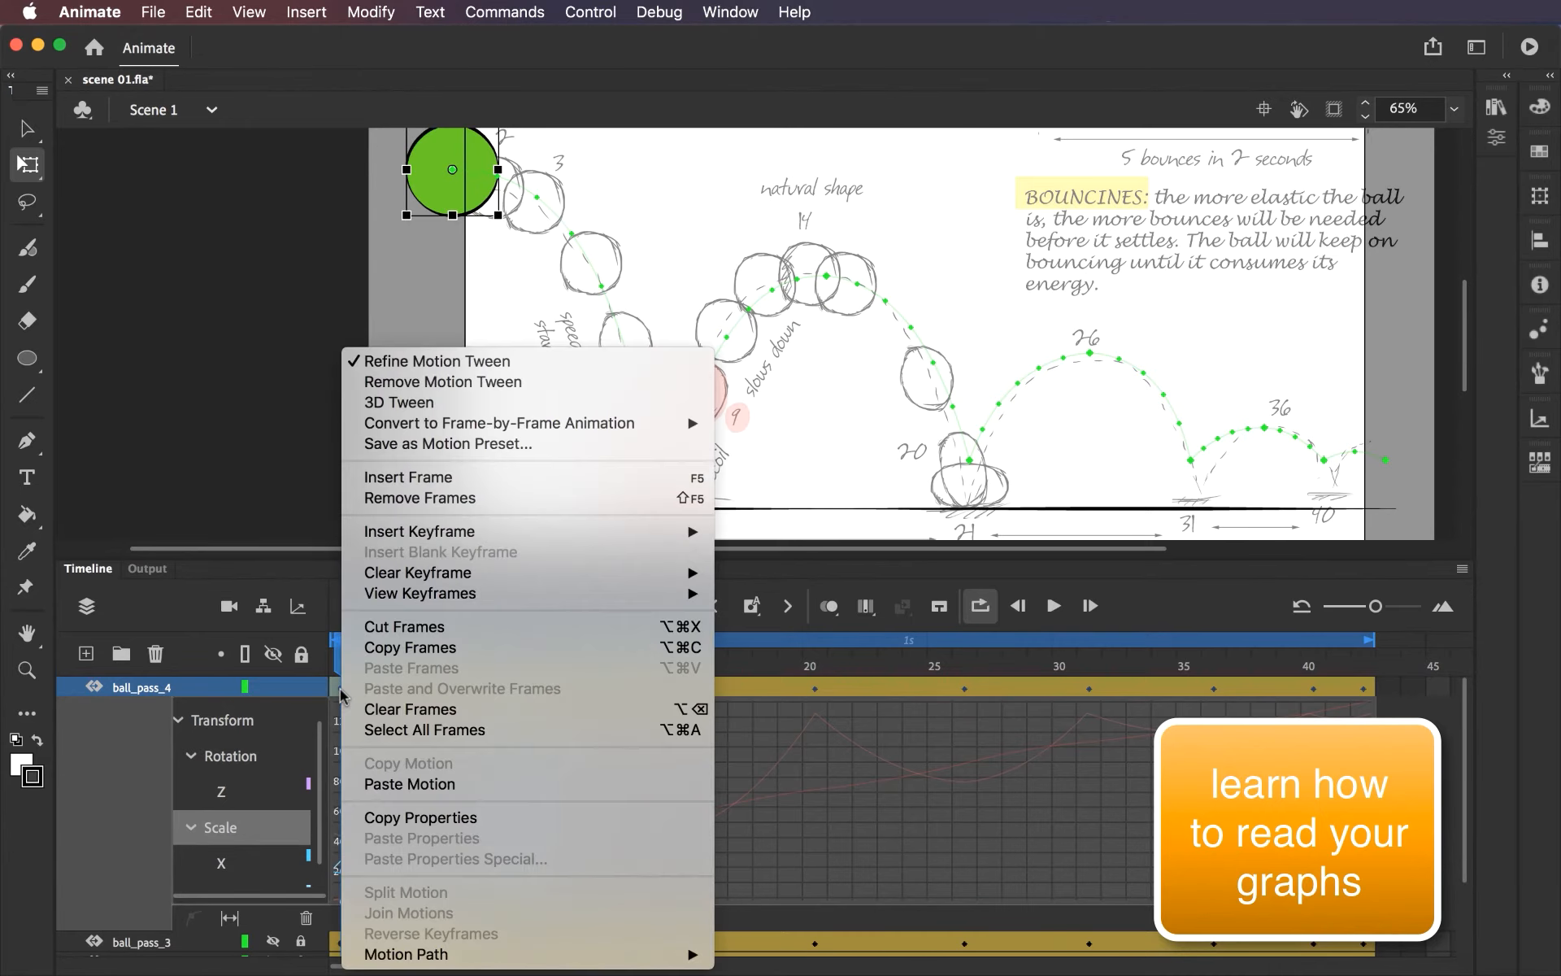
{"action": "left_click", "coordinate": [385, 820]}
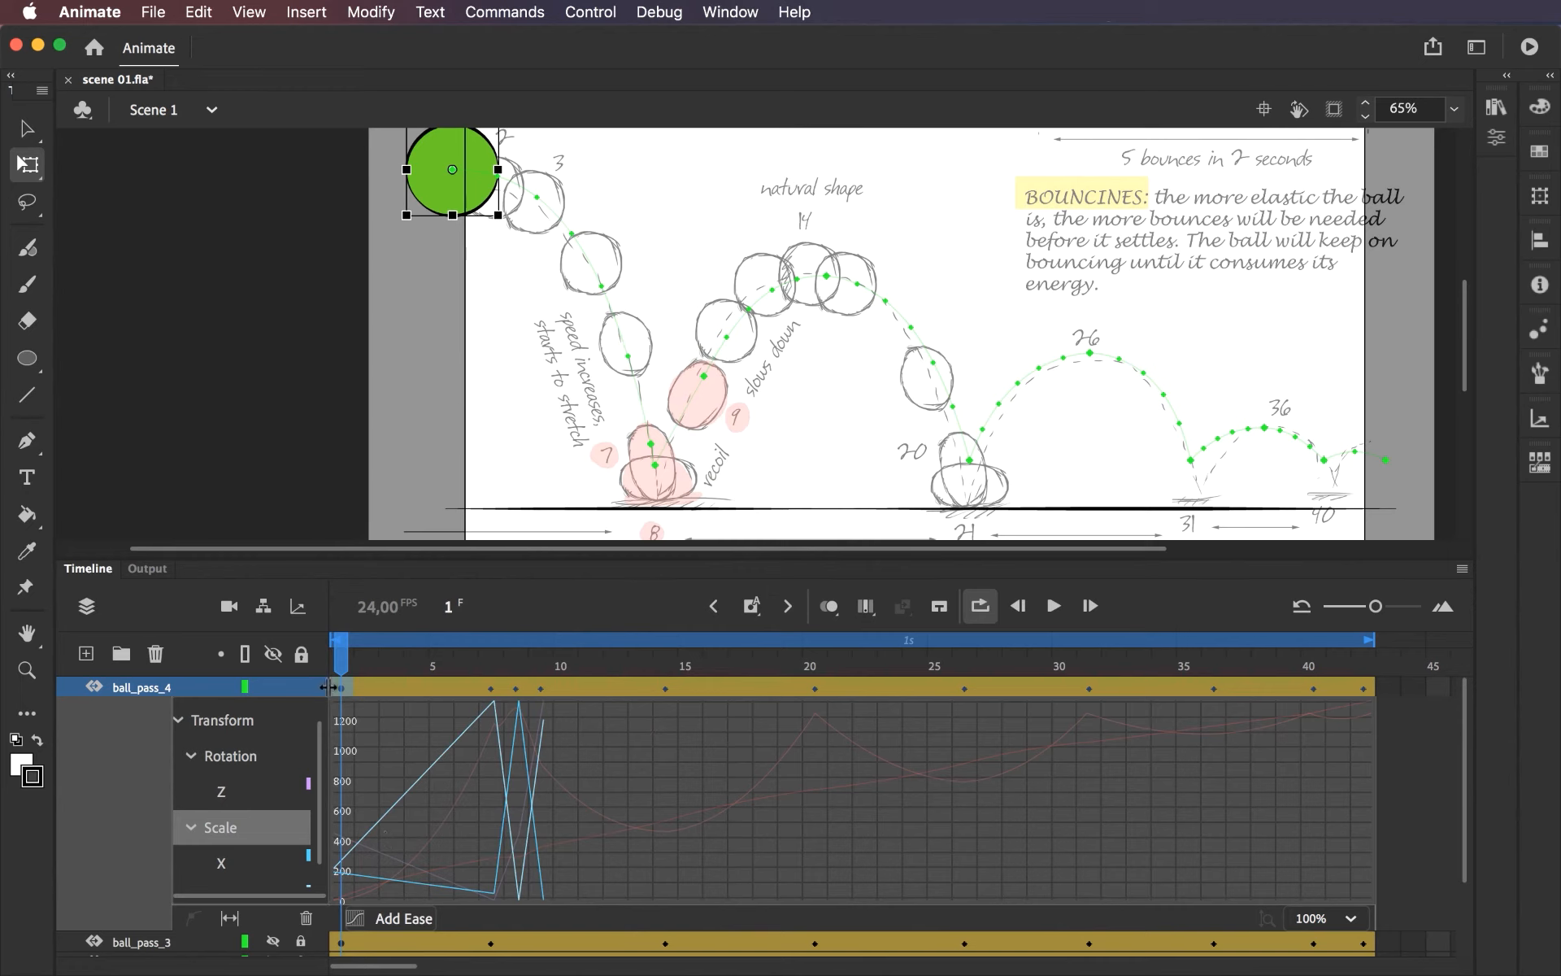
Select the frame 14 keyframe on ball_pass_4 and examine the Scale X and Y curves in its motion graph.
{"action": "left_click", "coordinate": [660, 670]}
{"action": "left_click", "coordinate": [665, 688]}
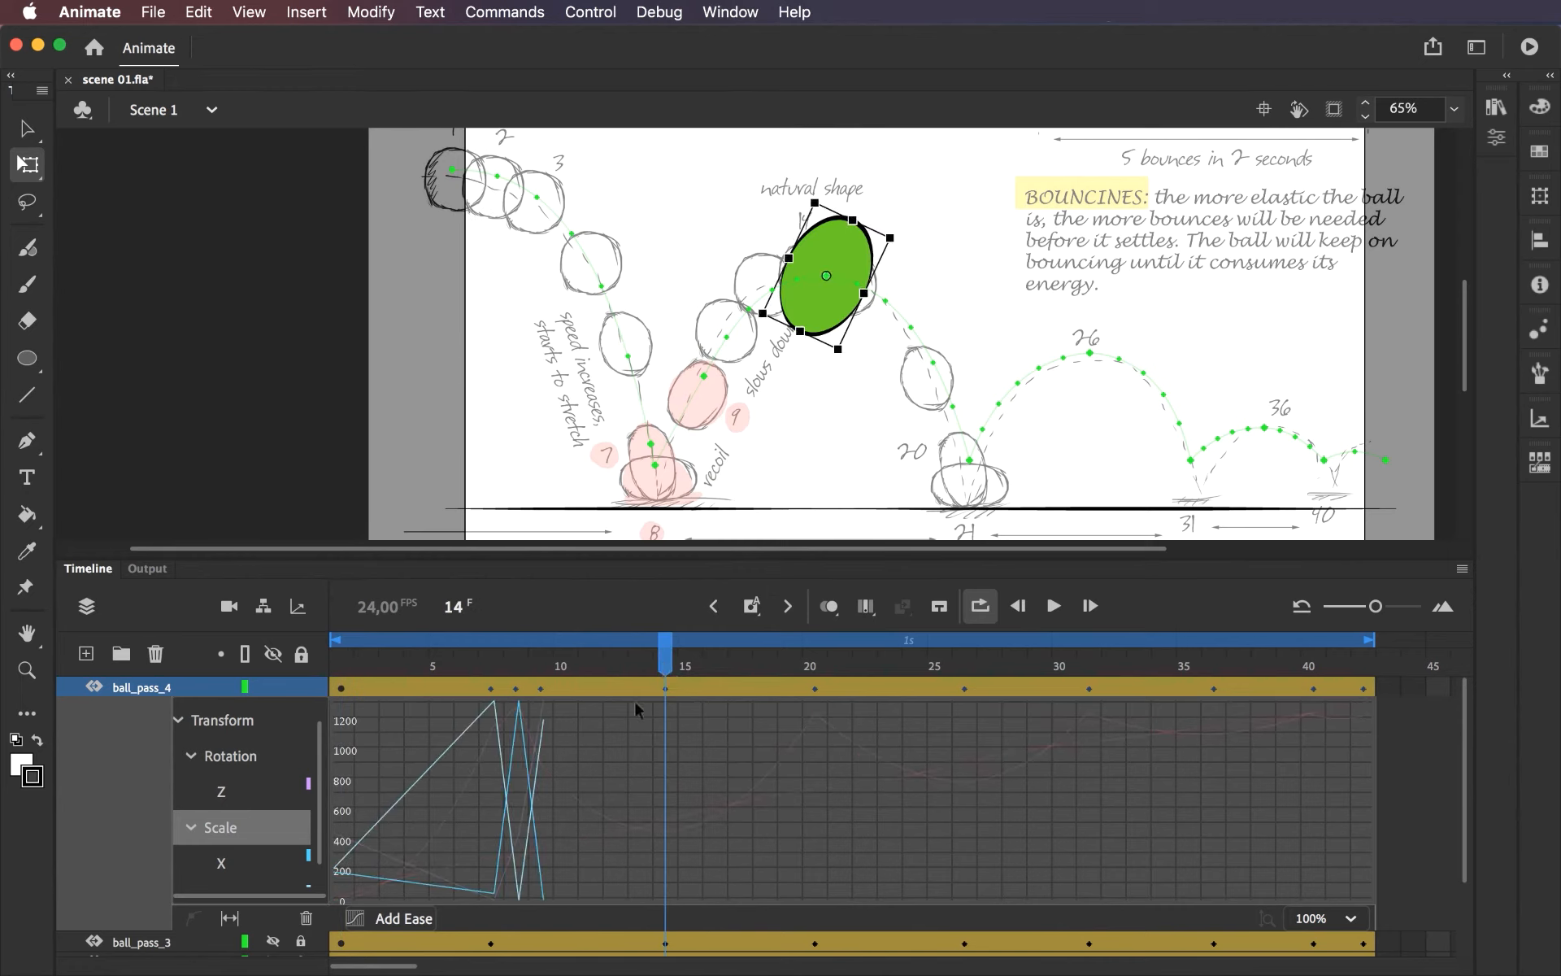
{"action": "left_click_drag", "start_coordinate": [319, 750], "coordinate": [322, 787]}
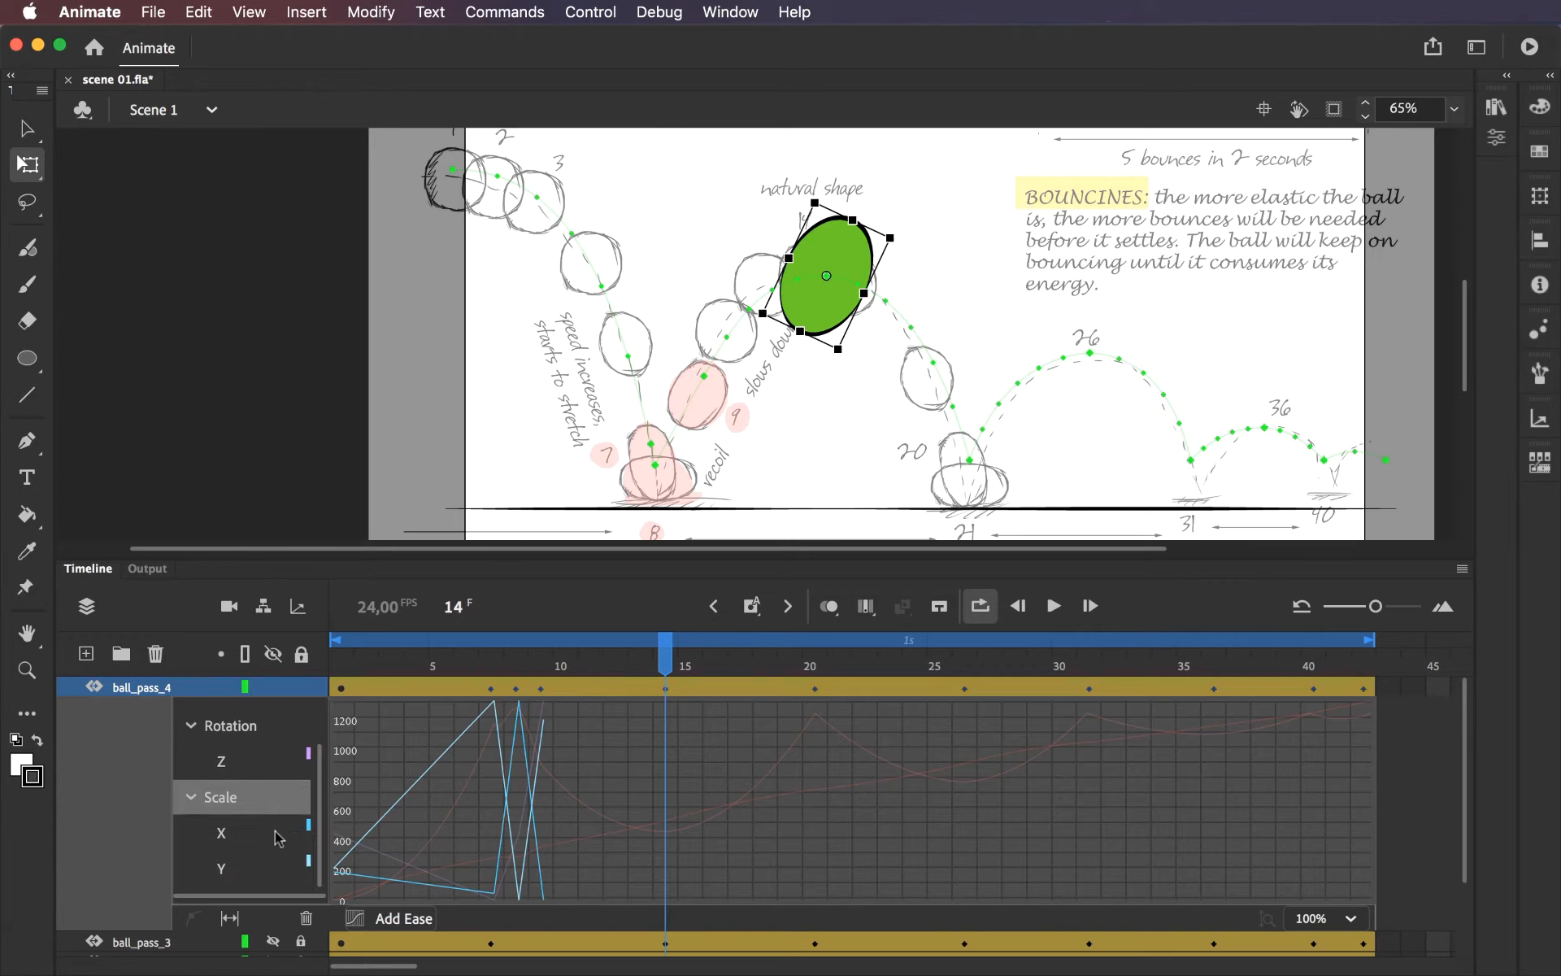
{"action": "left_click", "coordinate": [230, 854]}
{"action": "left_click", "coordinate": [229, 840]}
{"action": "left_click", "coordinate": [229, 868]}
{"action": "left_click", "coordinate": [224, 803]}
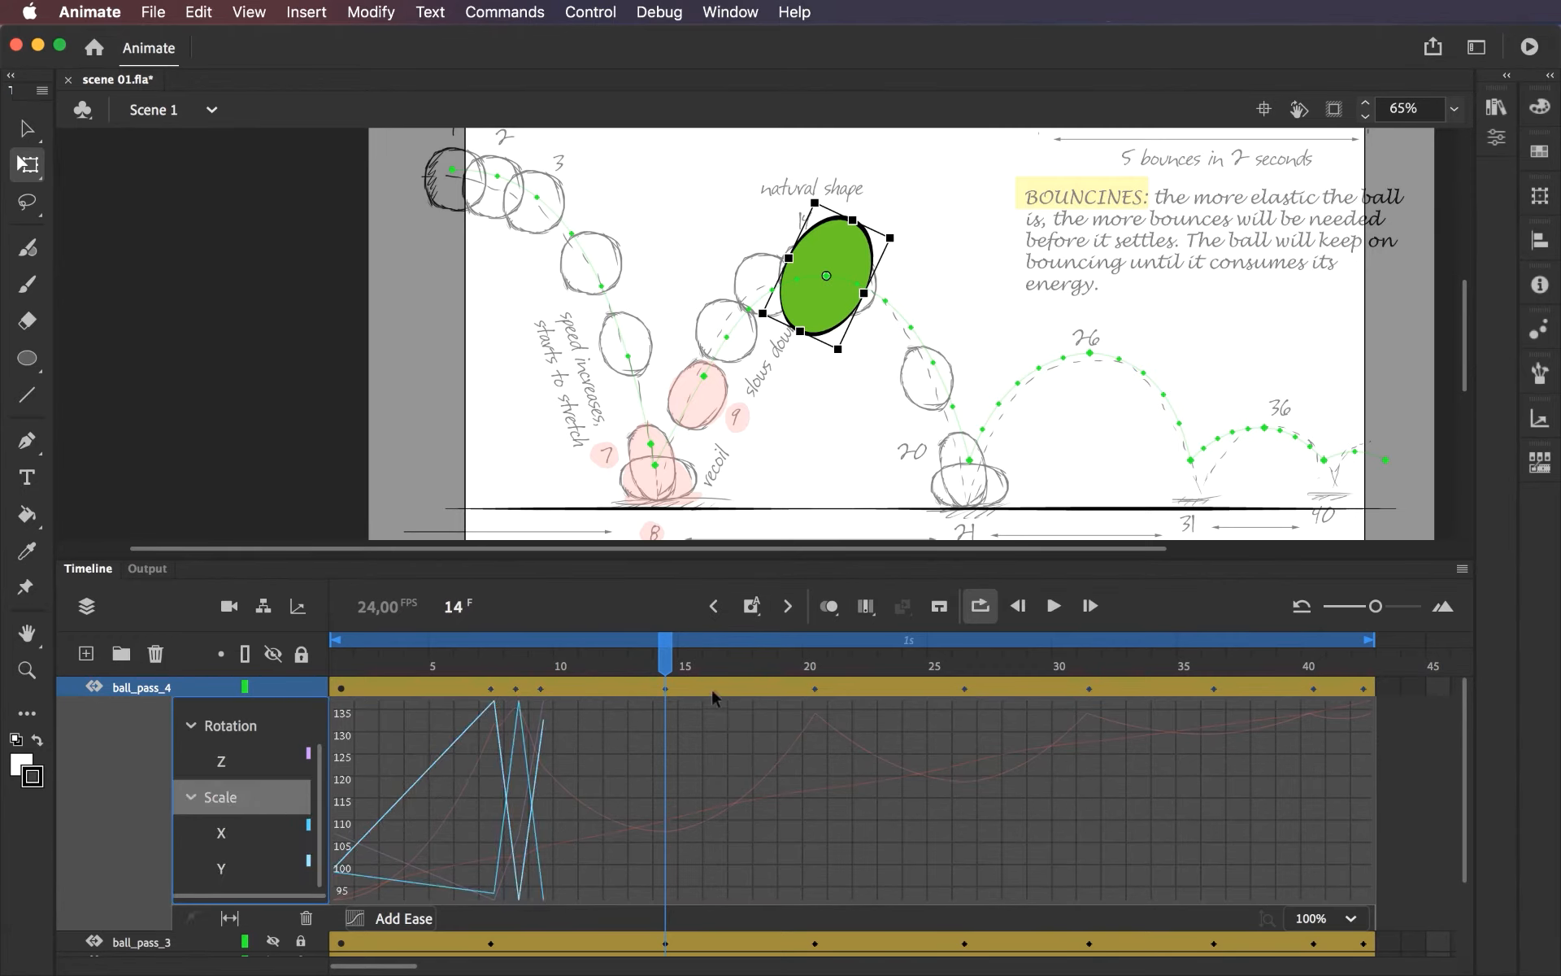
Paste only the copied Scale onto the frame 14 keyframe, excluding Position, Rotation and Skew, and scrub the animation from frame 1.
{"action": "double_click", "coordinate": [665, 689]}
{"action": "double_click", "coordinate": [665, 690]}
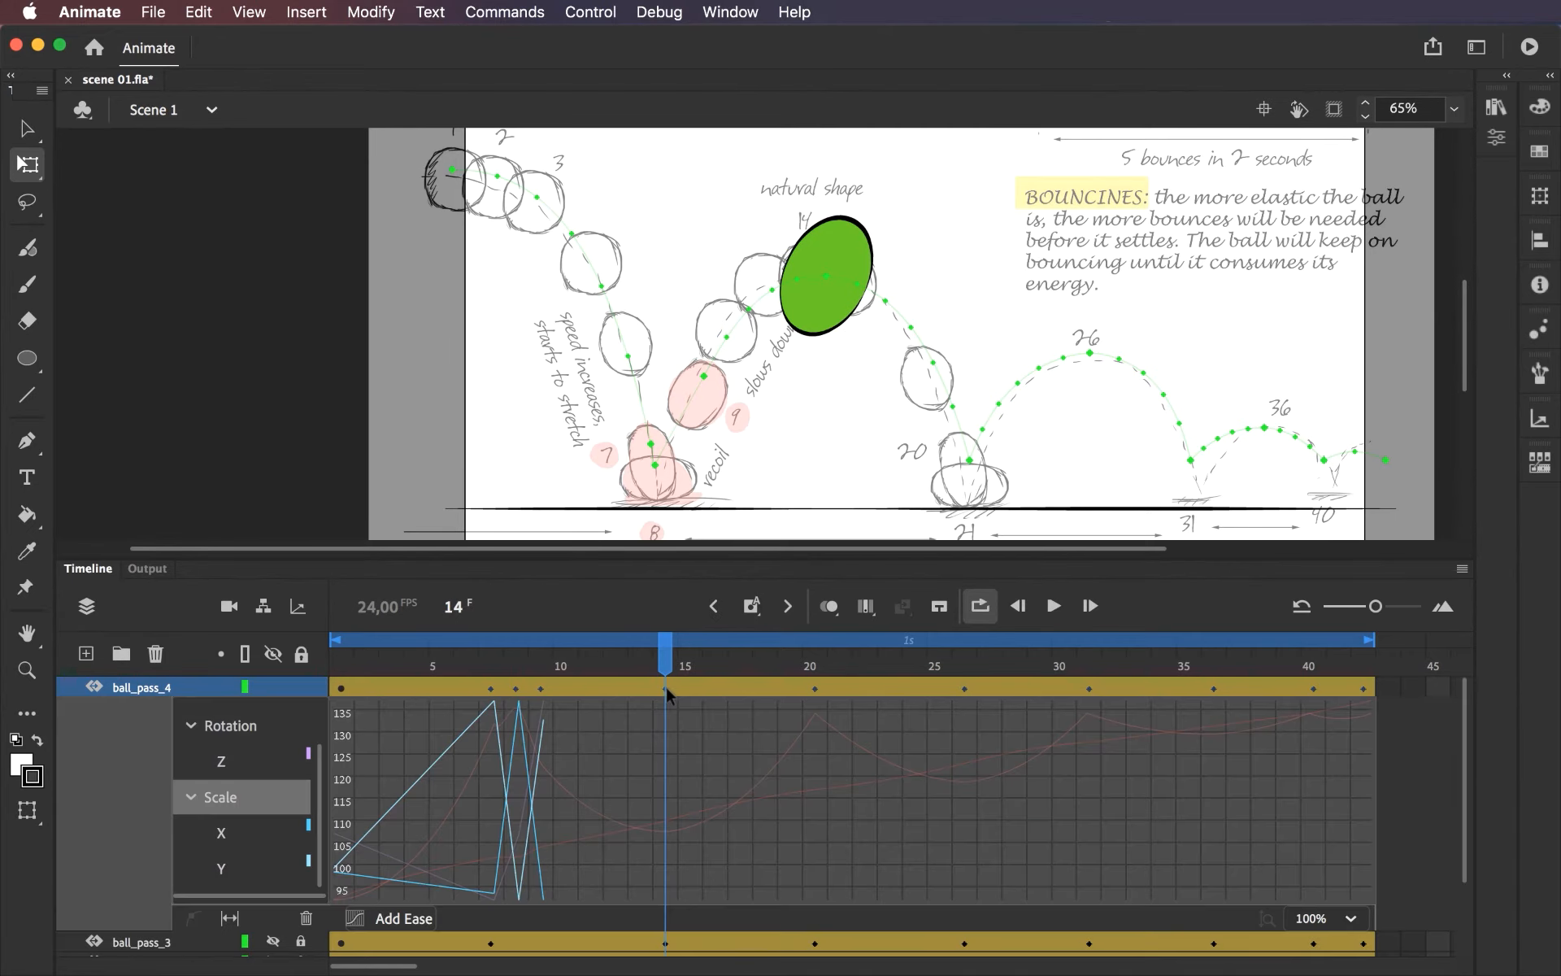
{"action": "right_click", "coordinate": [665, 693]}
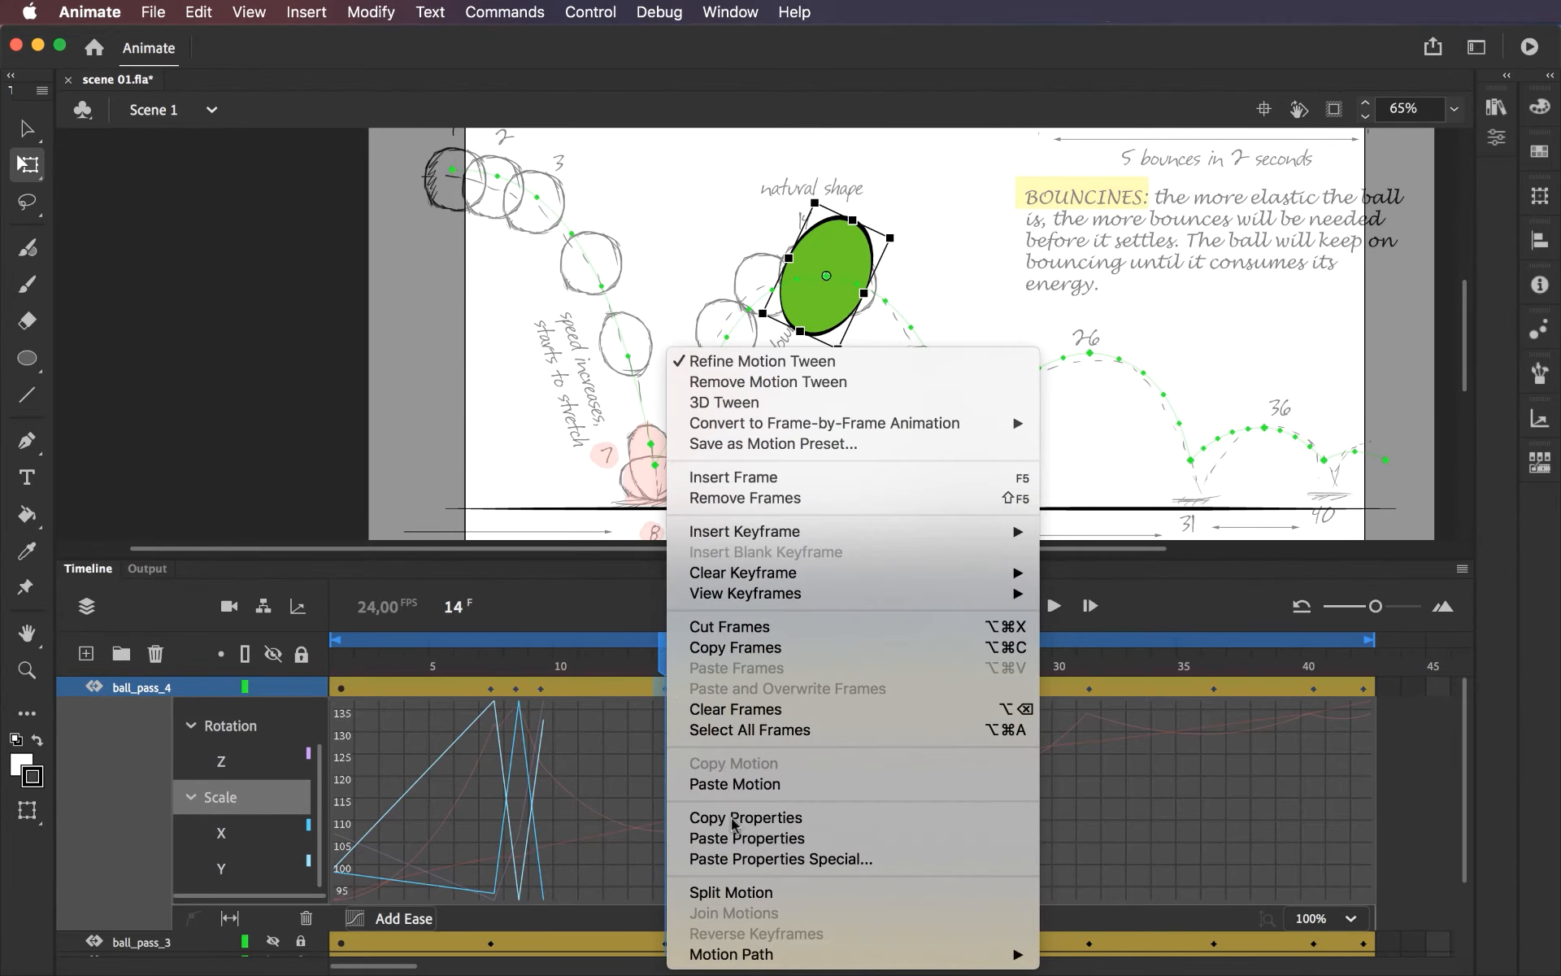
{"action": "left_click", "coordinate": [742, 860]}
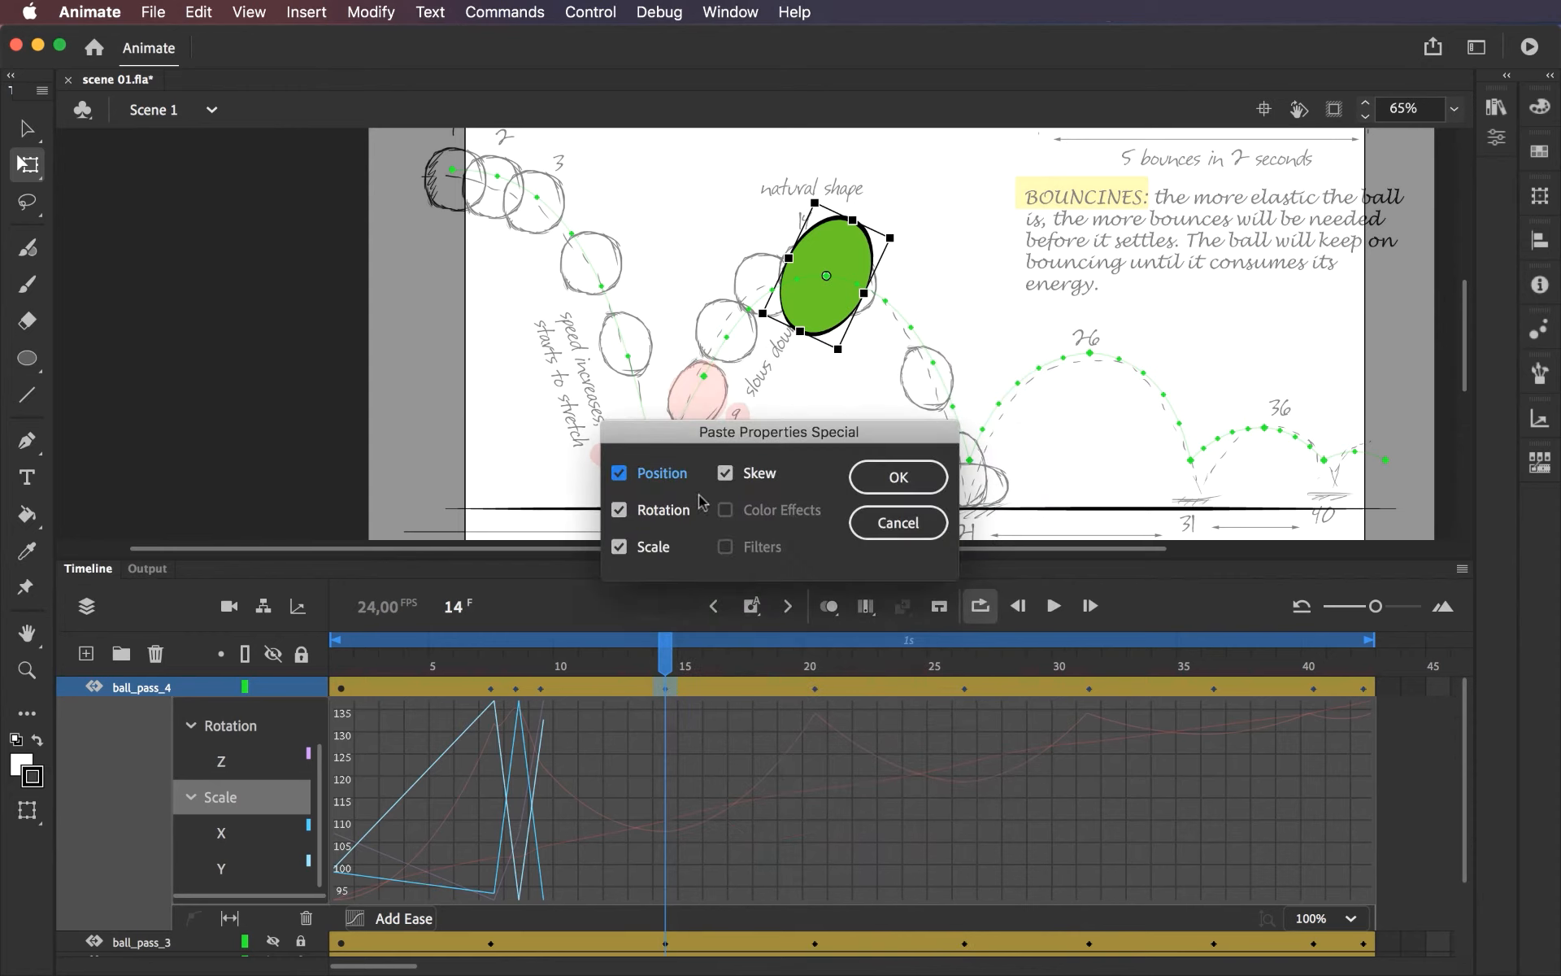
{"action": "left_click", "coordinate": [619, 473]}
{"action": "left_click", "coordinate": [620, 512]}
{"action": "left_click", "coordinate": [726, 475]}
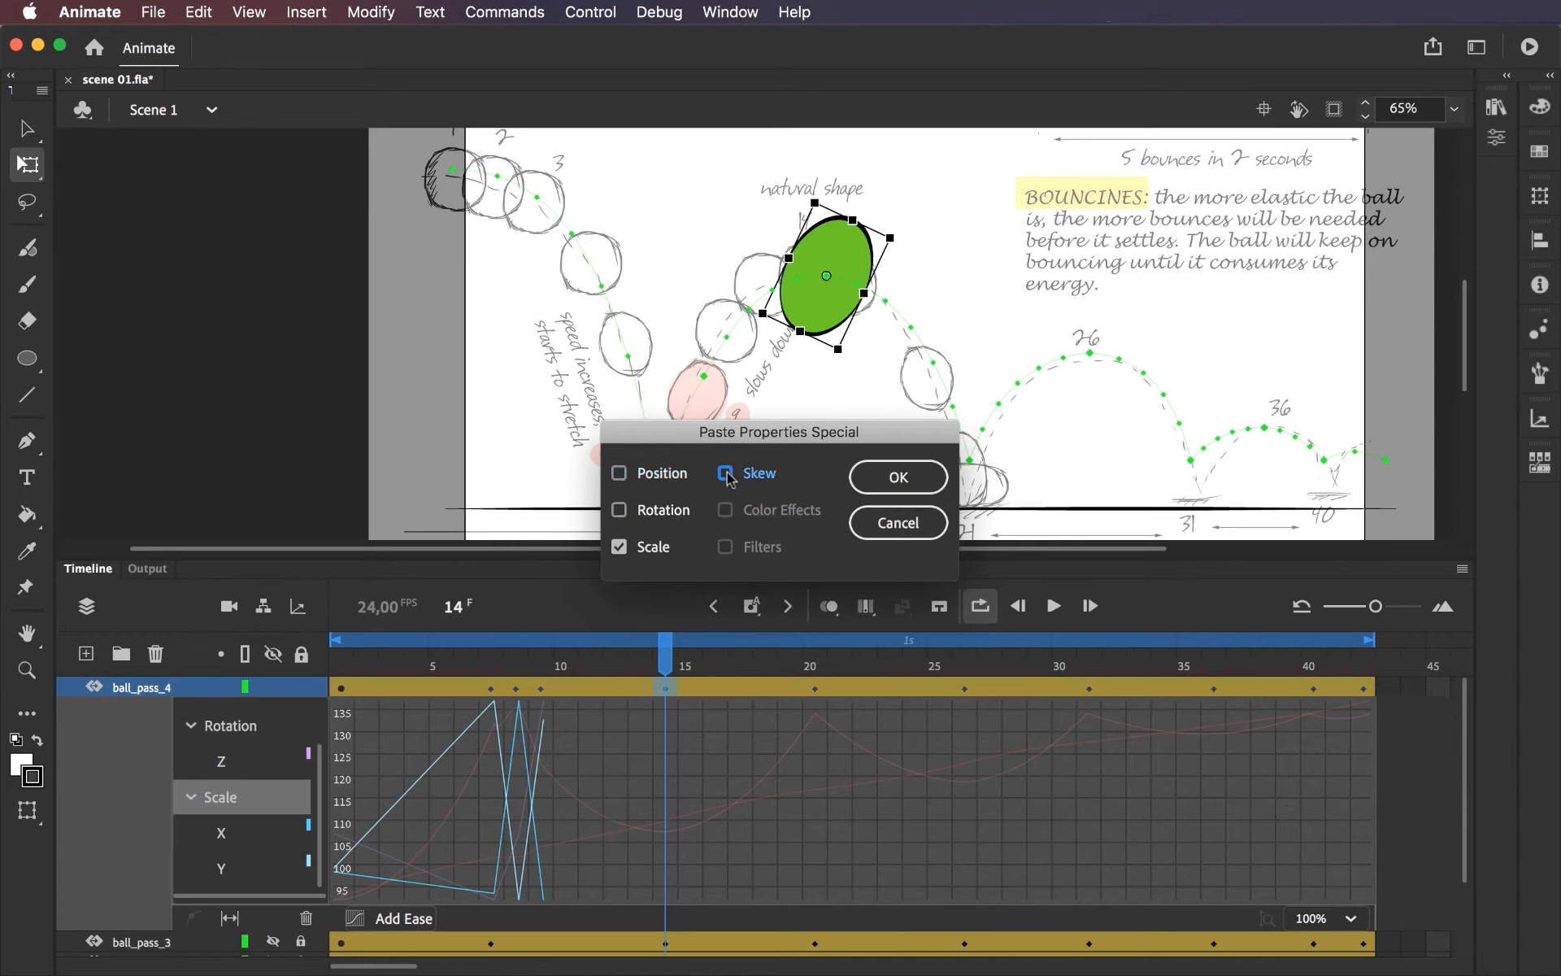
{"action": "left_click", "coordinate": [909, 480]}
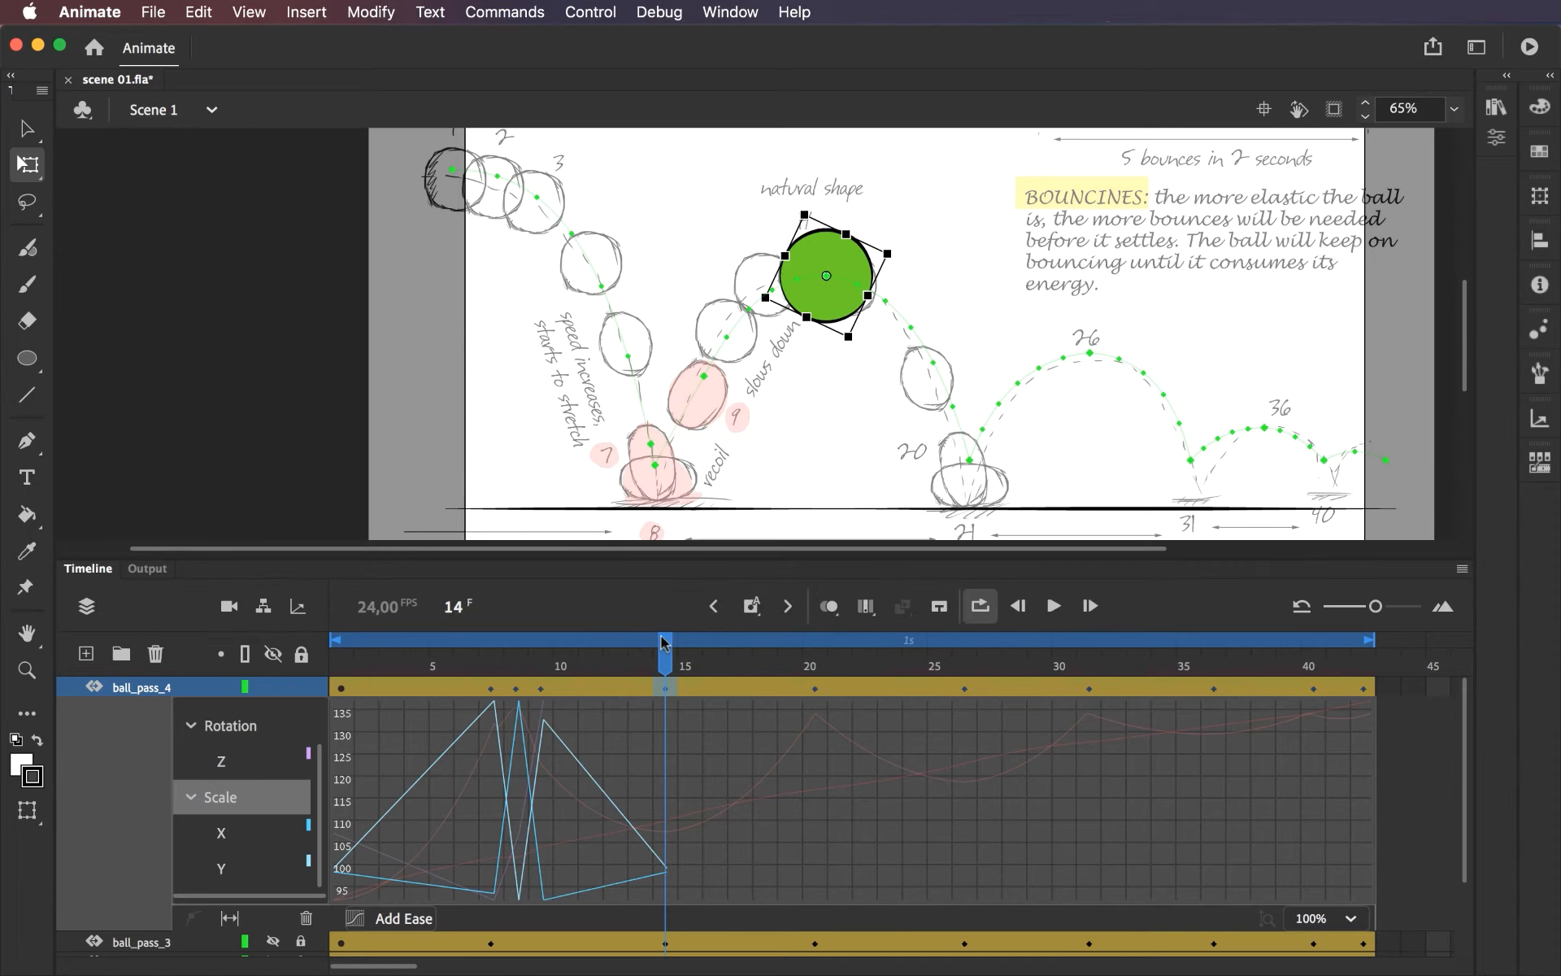
{"action": "left_click_drag", "start_coordinate": [663, 660], "coordinate": [309, 665]}
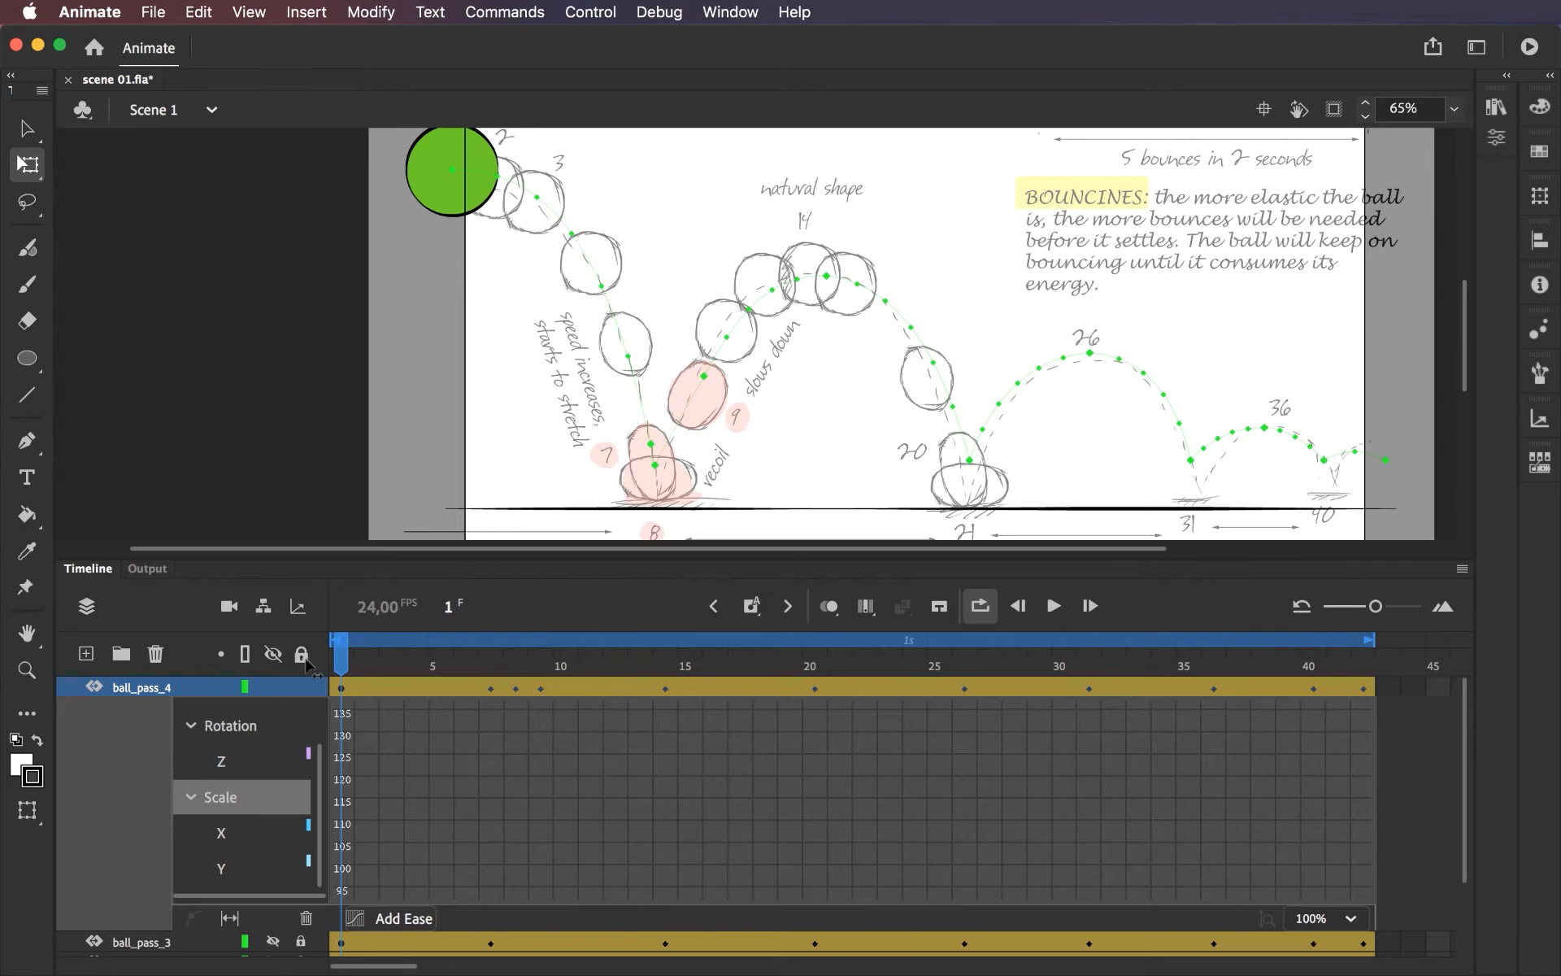
{"action": "left_click_drag", "start_coordinate": [341, 665], "coordinate": [823, 717]}
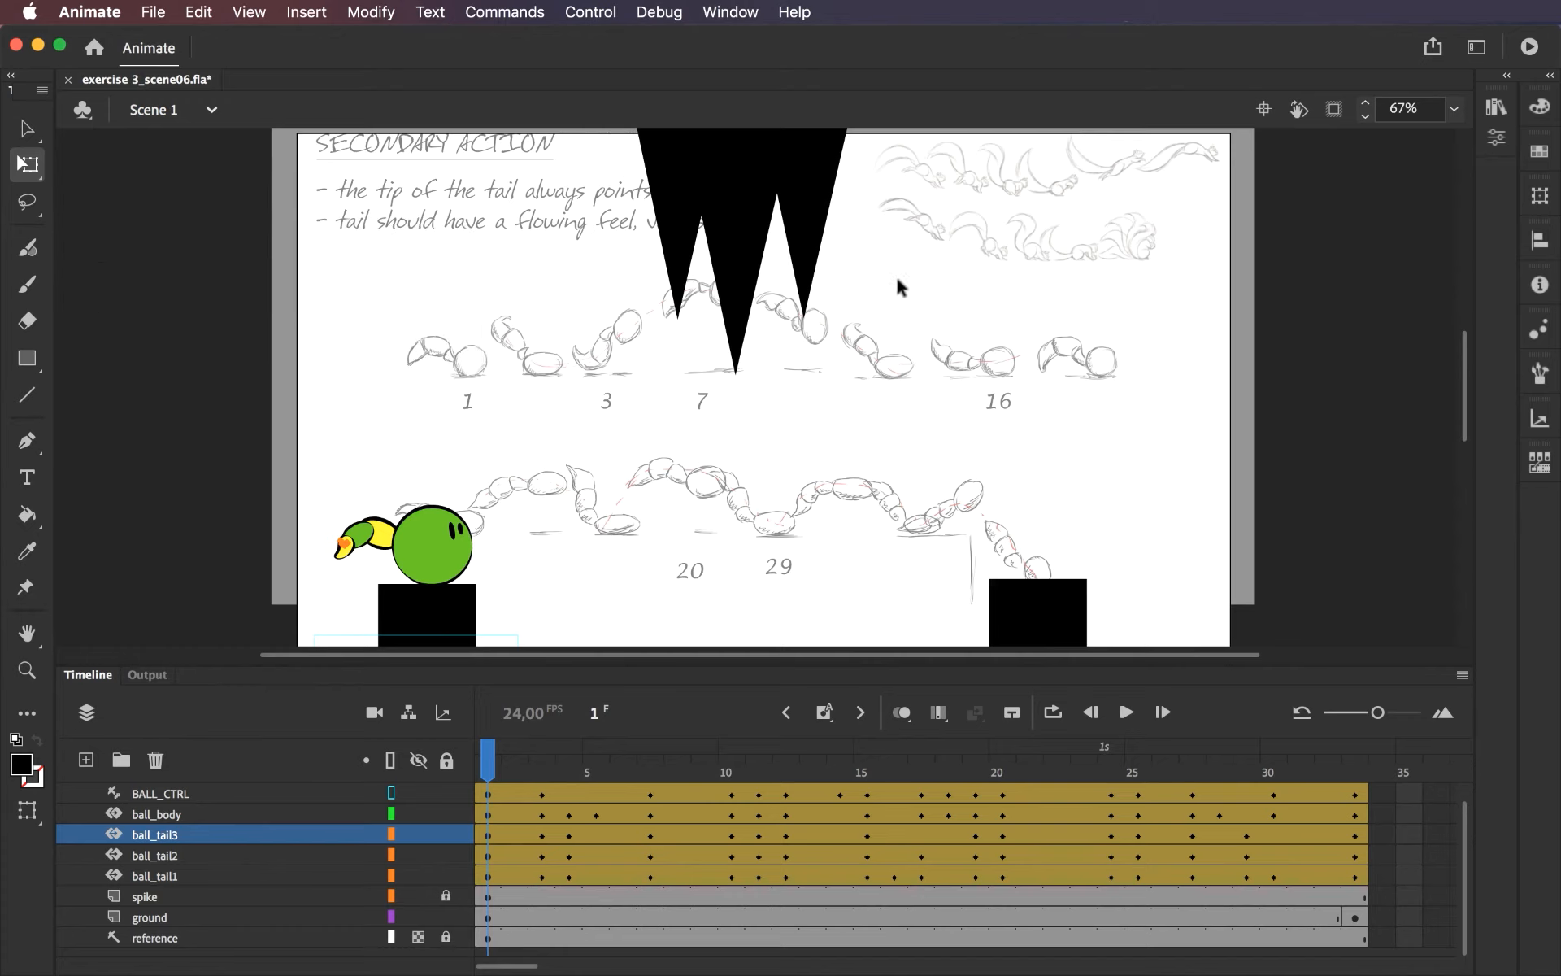
Hide the reference layer in exercise 3_scene06.fla and play the tailed ball's jump animation.
{"action": "left_click", "coordinate": [418, 937]}
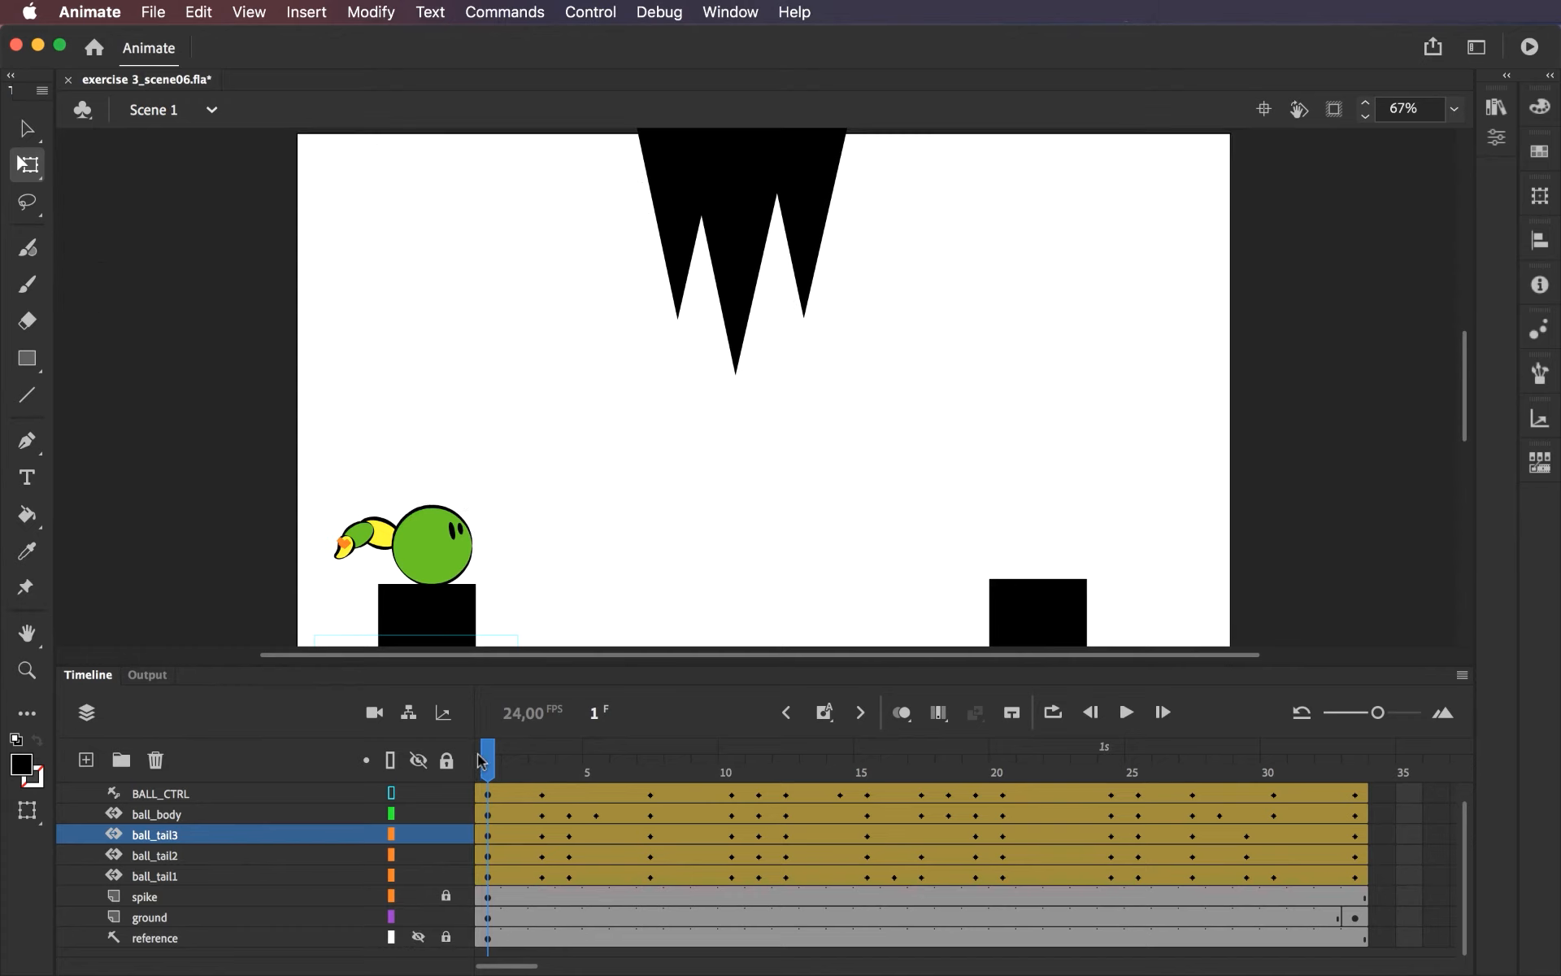
{"action": "left_click", "coordinate": [1125, 713]}
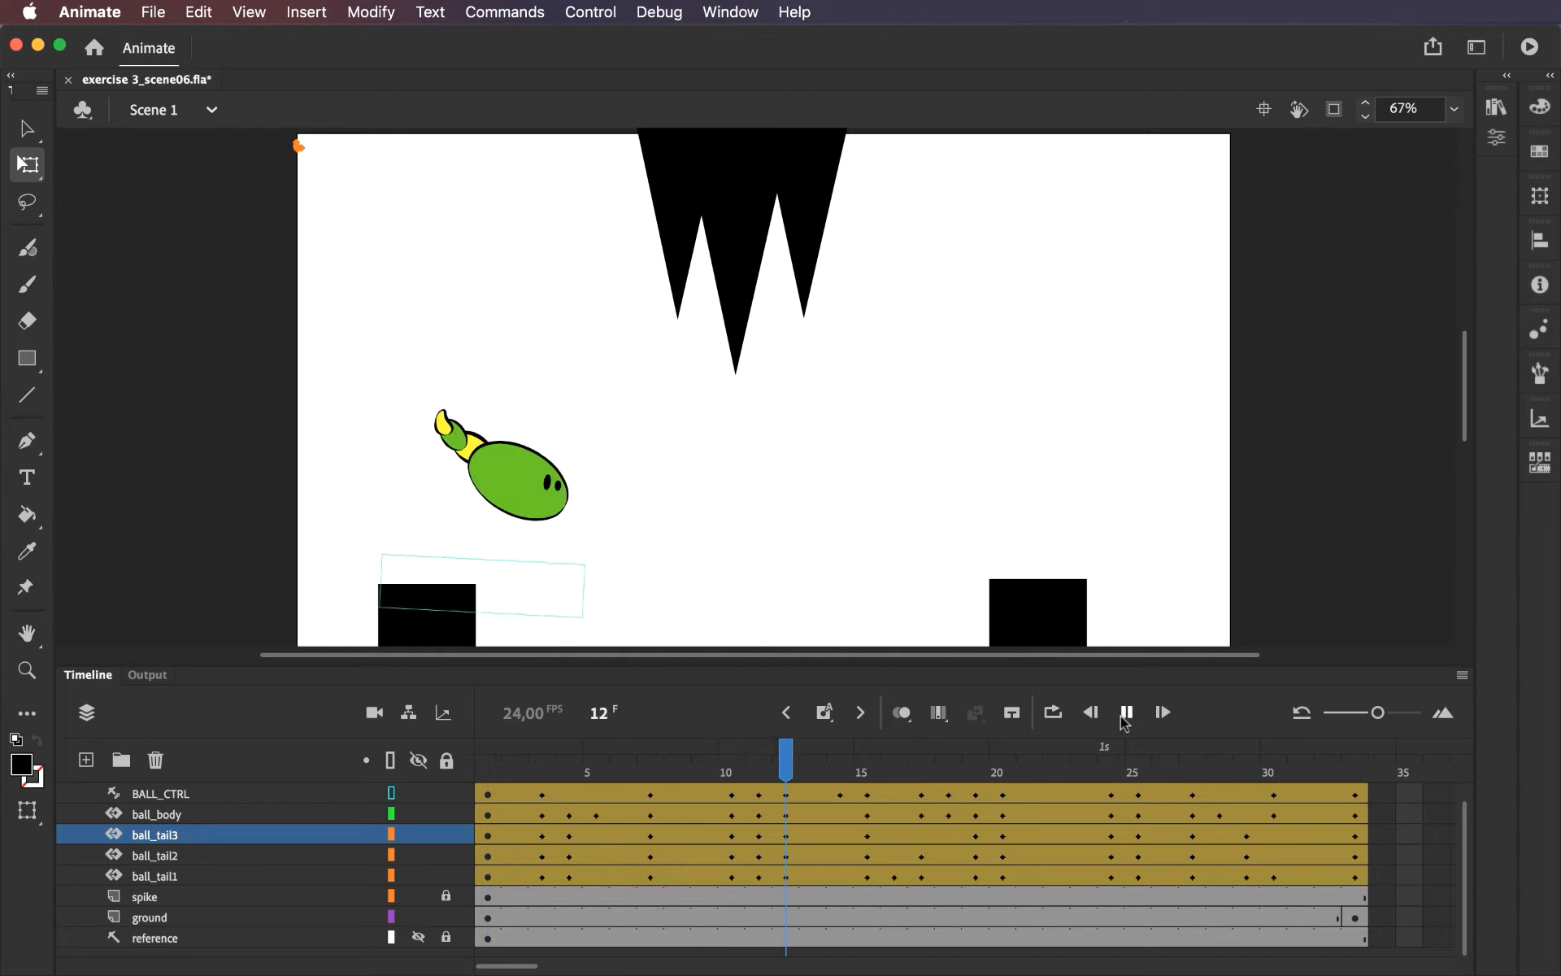
{"action": "left_click", "coordinate": [1124, 715]}
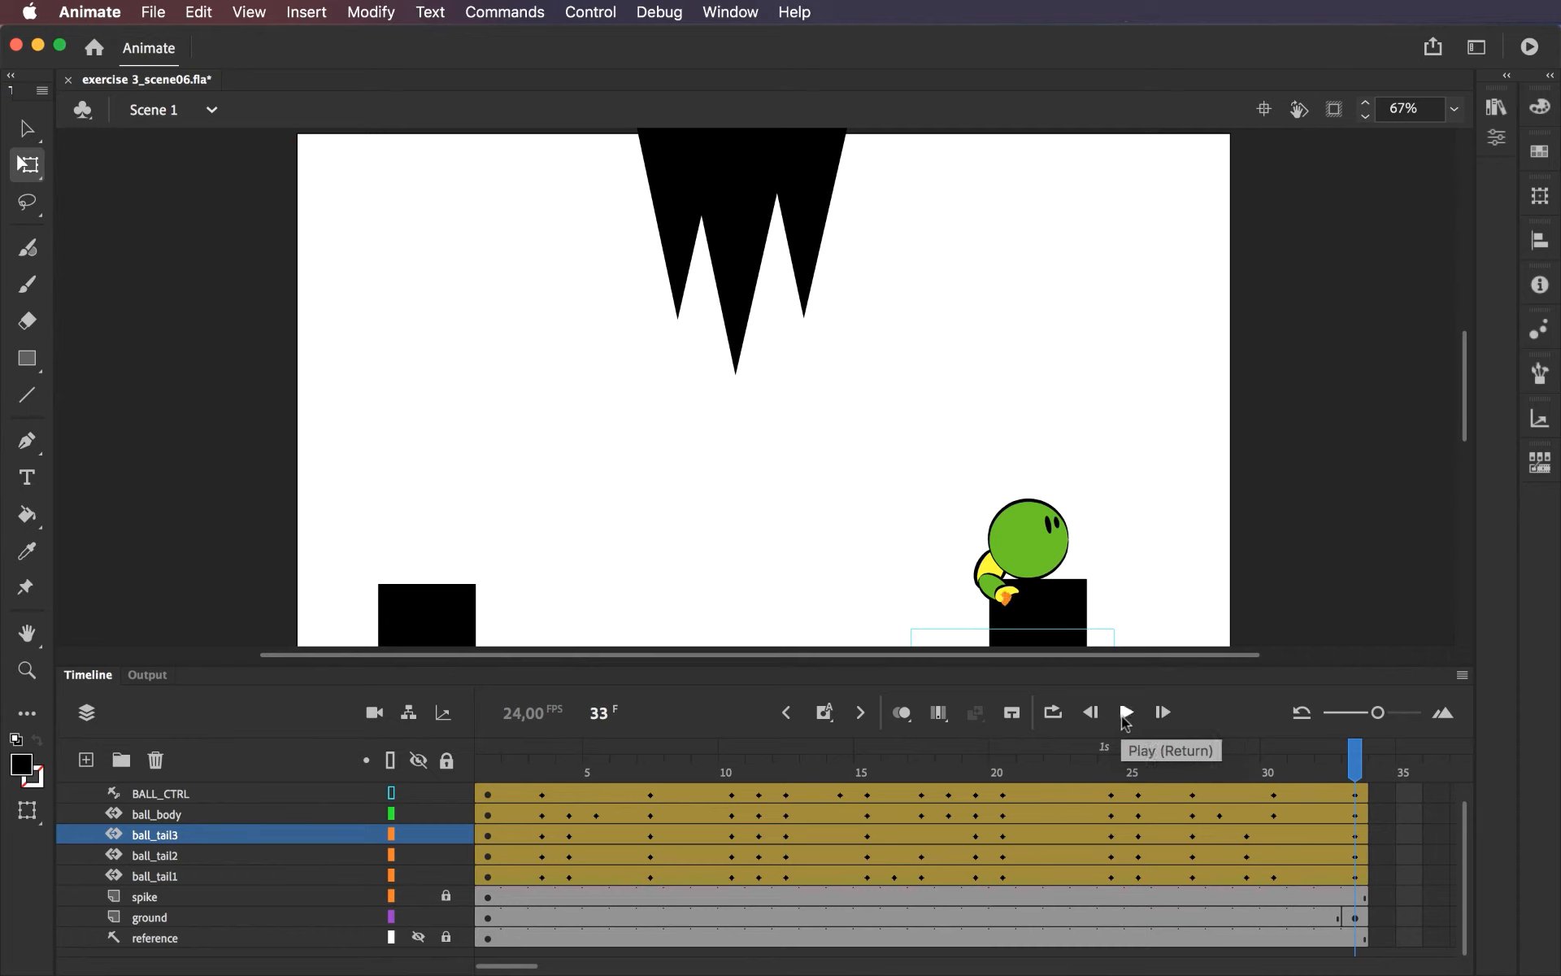
Scrub the tailed ball's jump to frame 24, then step through it frame by frame from frame 1 to examine the poses.
{"action": "left_click_drag", "start_coordinate": [489, 768], "coordinate": [622, 773]}
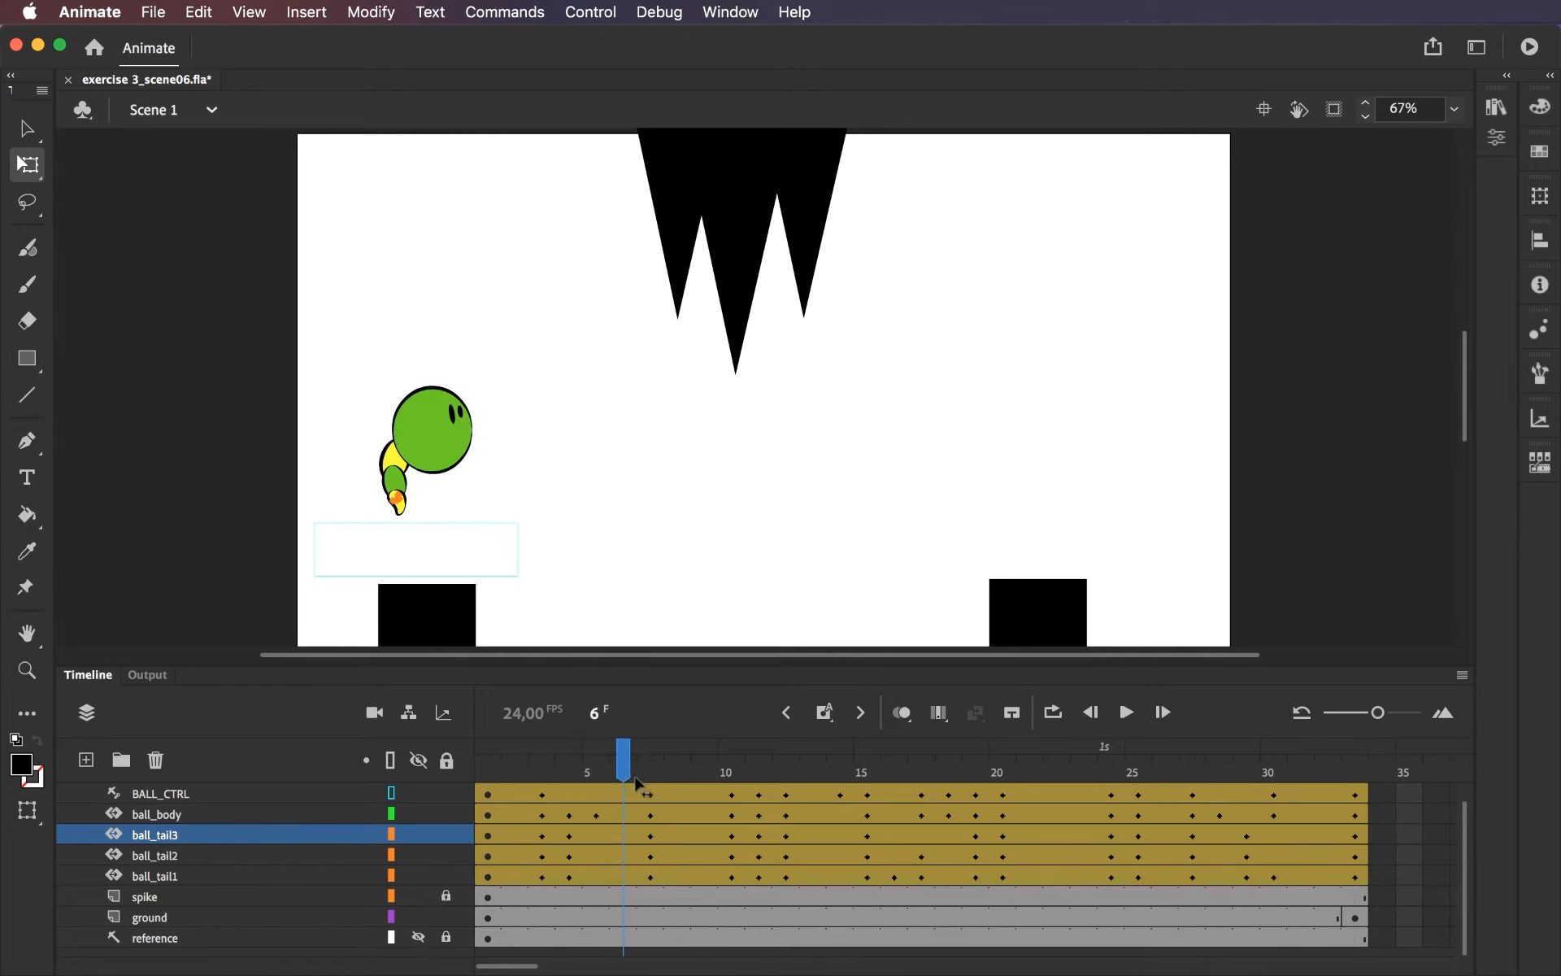
{"action": "left_click_drag", "start_coordinate": [636, 783], "coordinate": [1100, 754]}
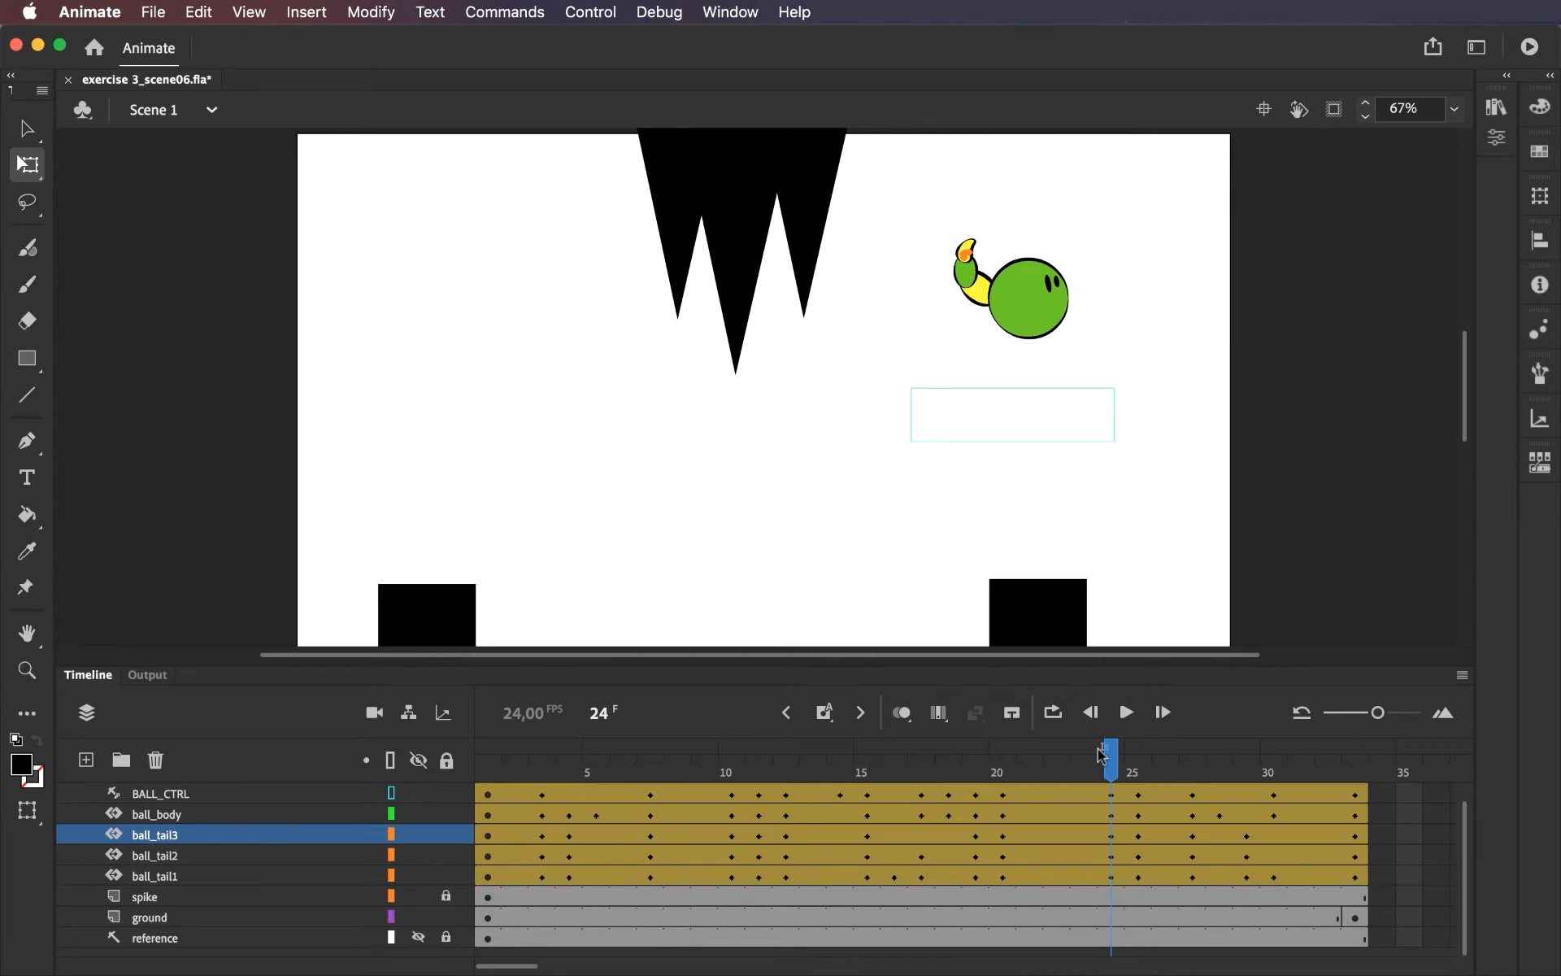
{"action": "left_click", "coordinate": [494, 757]}
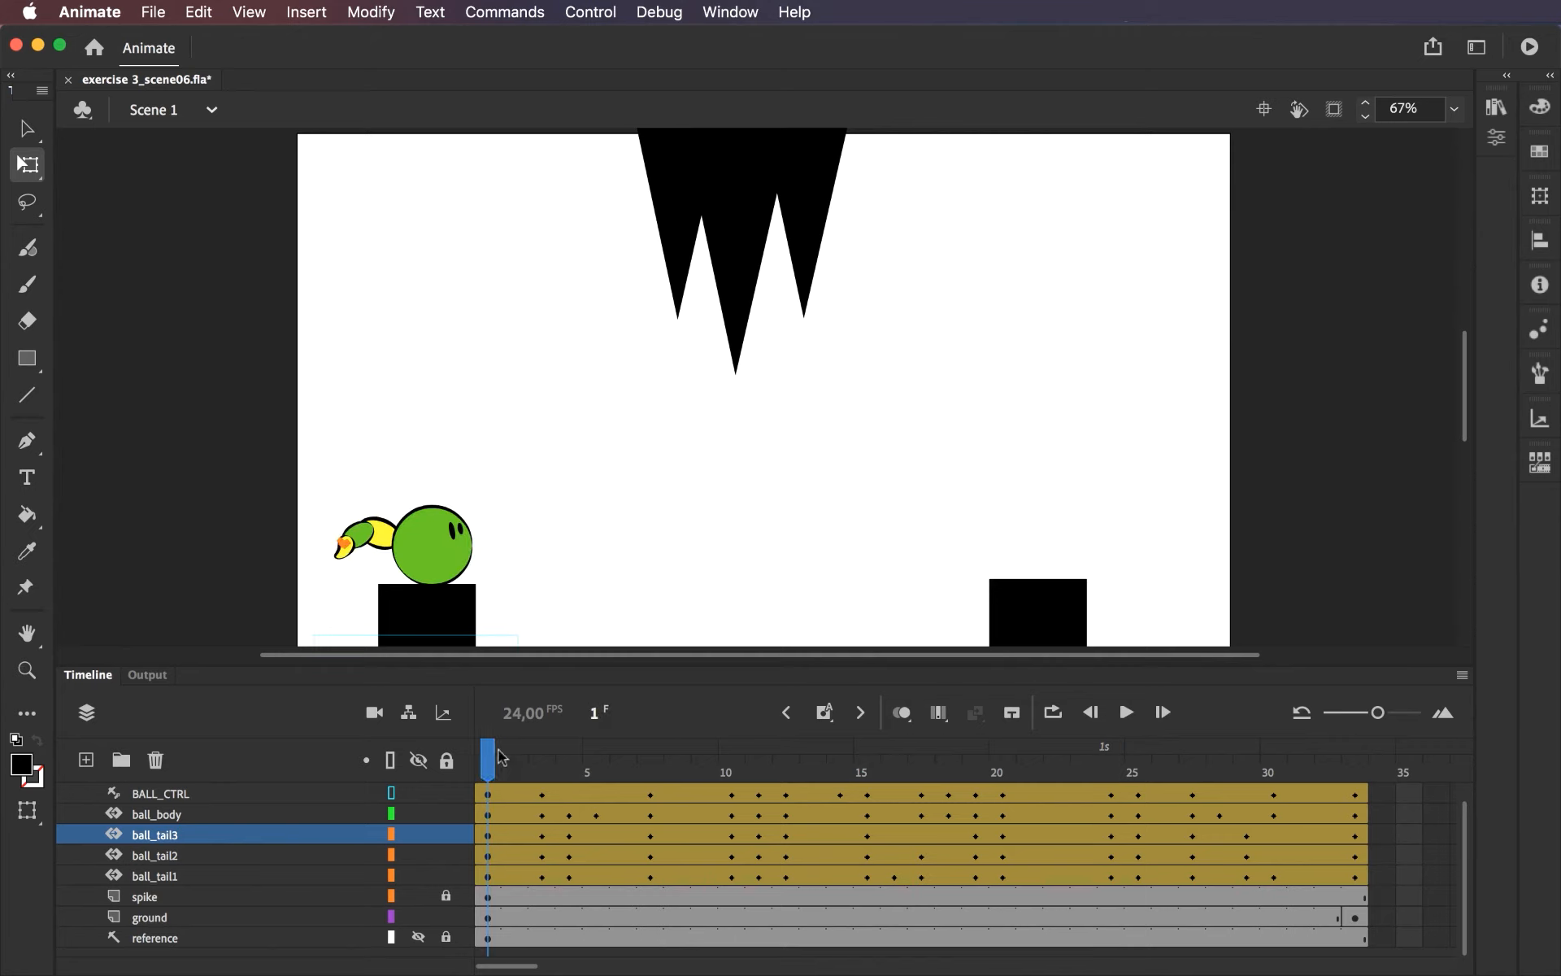
{"action": "key", "text": "period"}
{"action": "key", "text": "period"}
{"action": "key", "text": "period"}
{"action": "key", "text": "period"}
{"action": "key", "text": "period"}
{"action": "key", "text": "period"}
{"action": "key", "text": "period"}
{"action": "key", "text": "period"}
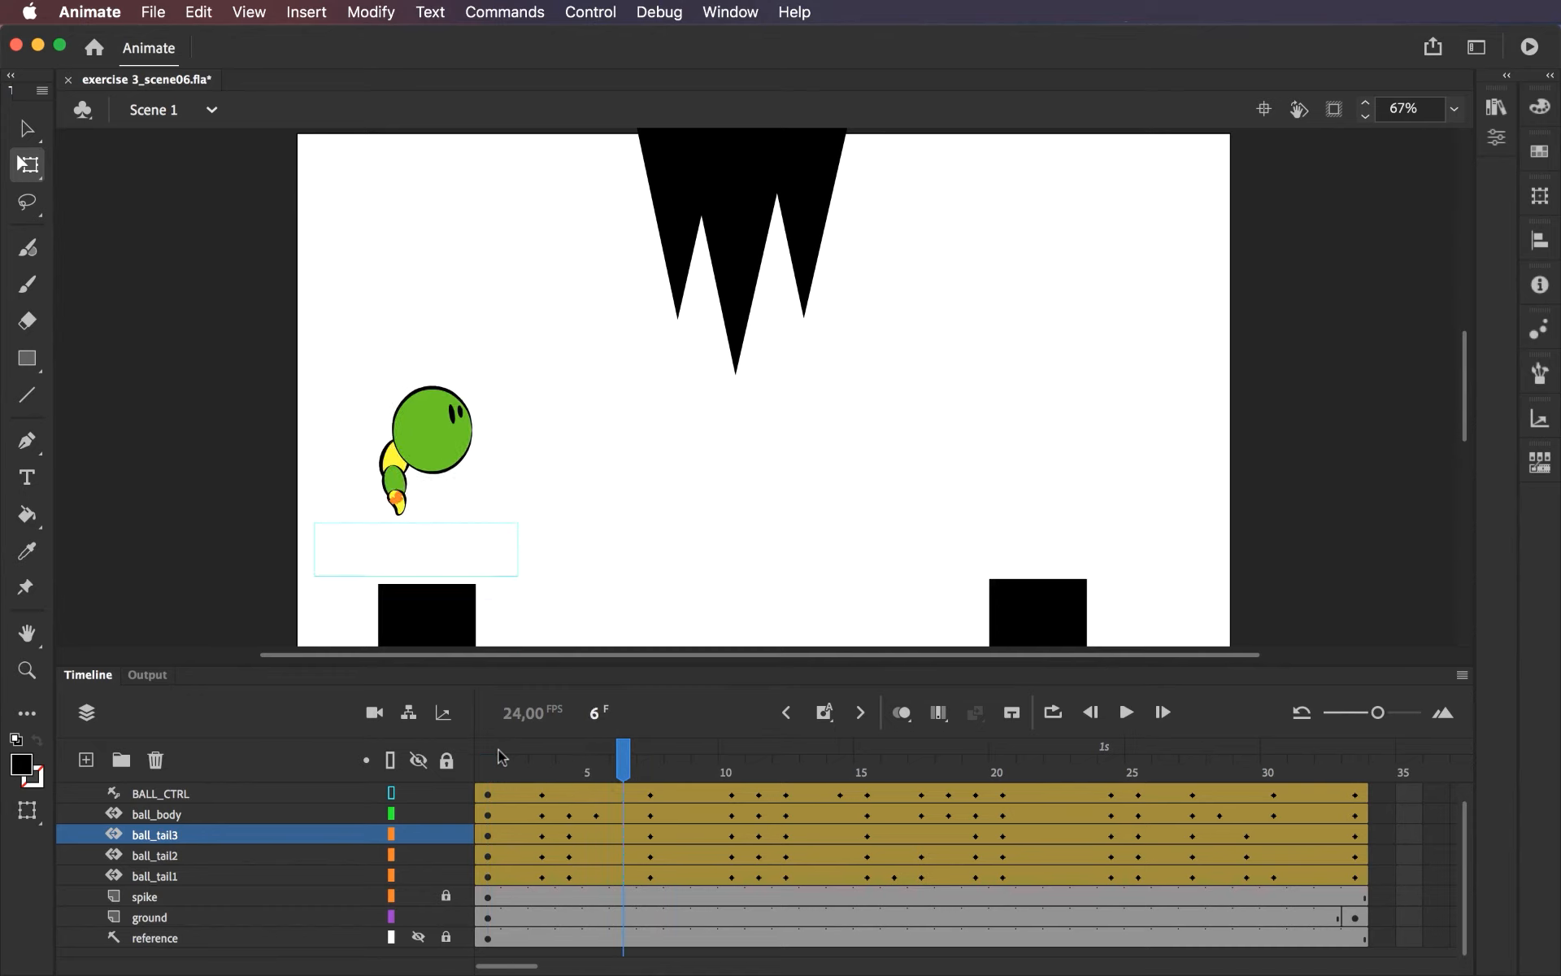
{"action": "key", "text": "period"}
{"action": "key", "text": "period"}
{"action": "key", "text": "period"}
{"action": "key", "text": "period"}
{"action": "key", "text": "period"}
{"action": "key", "text": "period"}
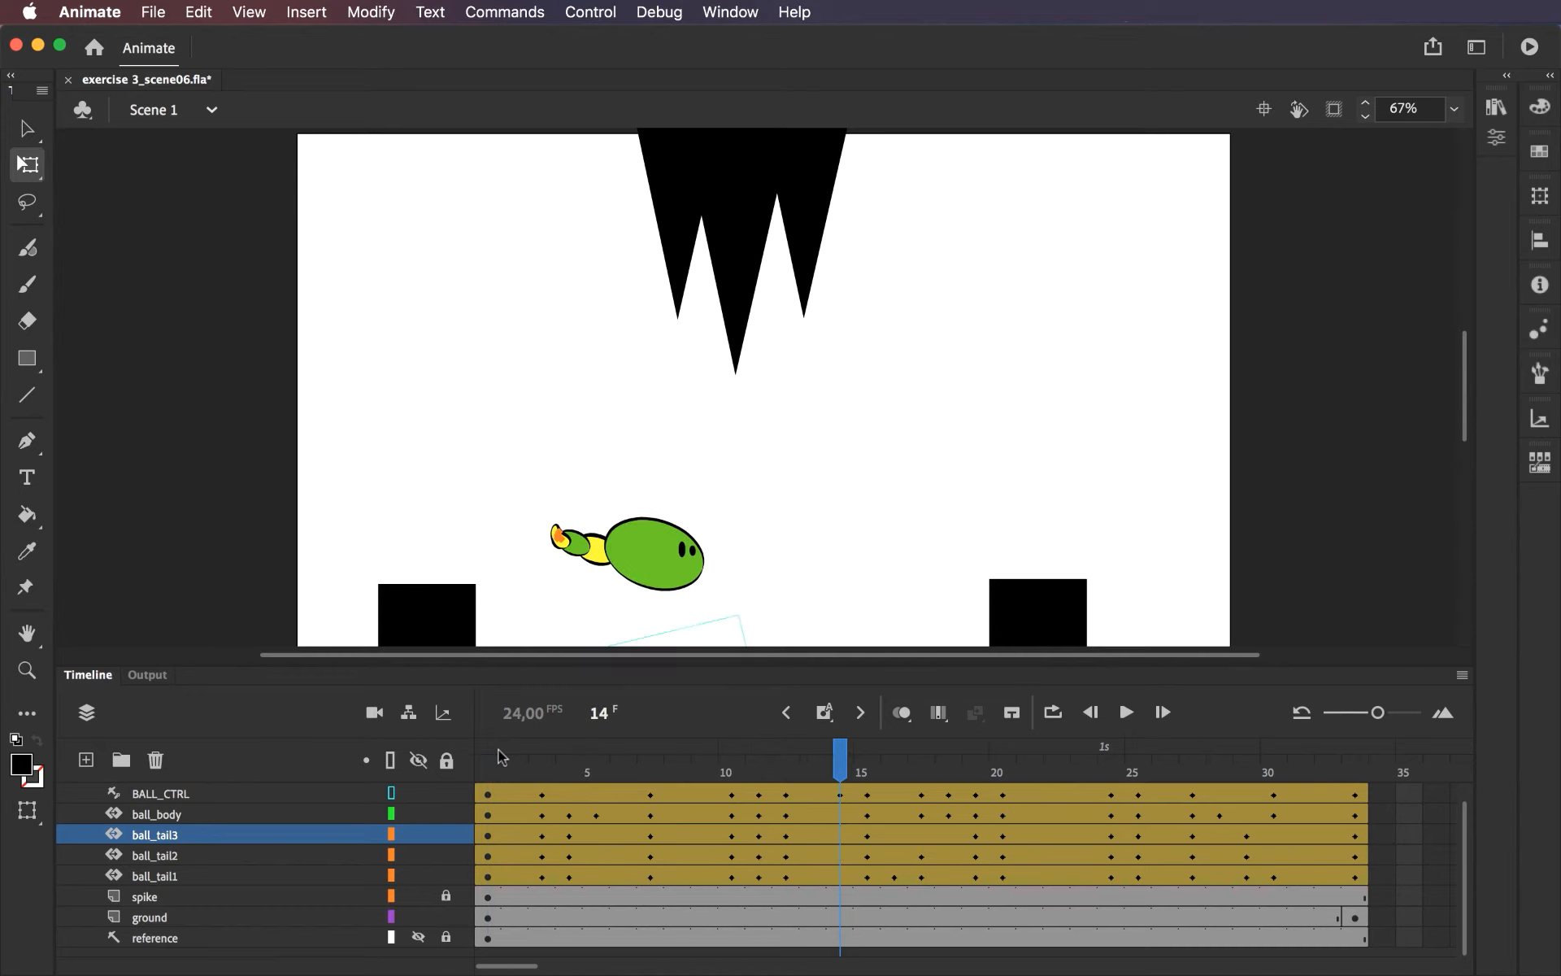
Step frame by frame through the rest of the tailed ball's jump, from frame 14 to frame 33, to examine the poses.
{"action": "key", "text": "period"}
{"action": "key", "text": "period"}
{"action": "key", "text": "period"}
{"action": "key", "text": "period"}
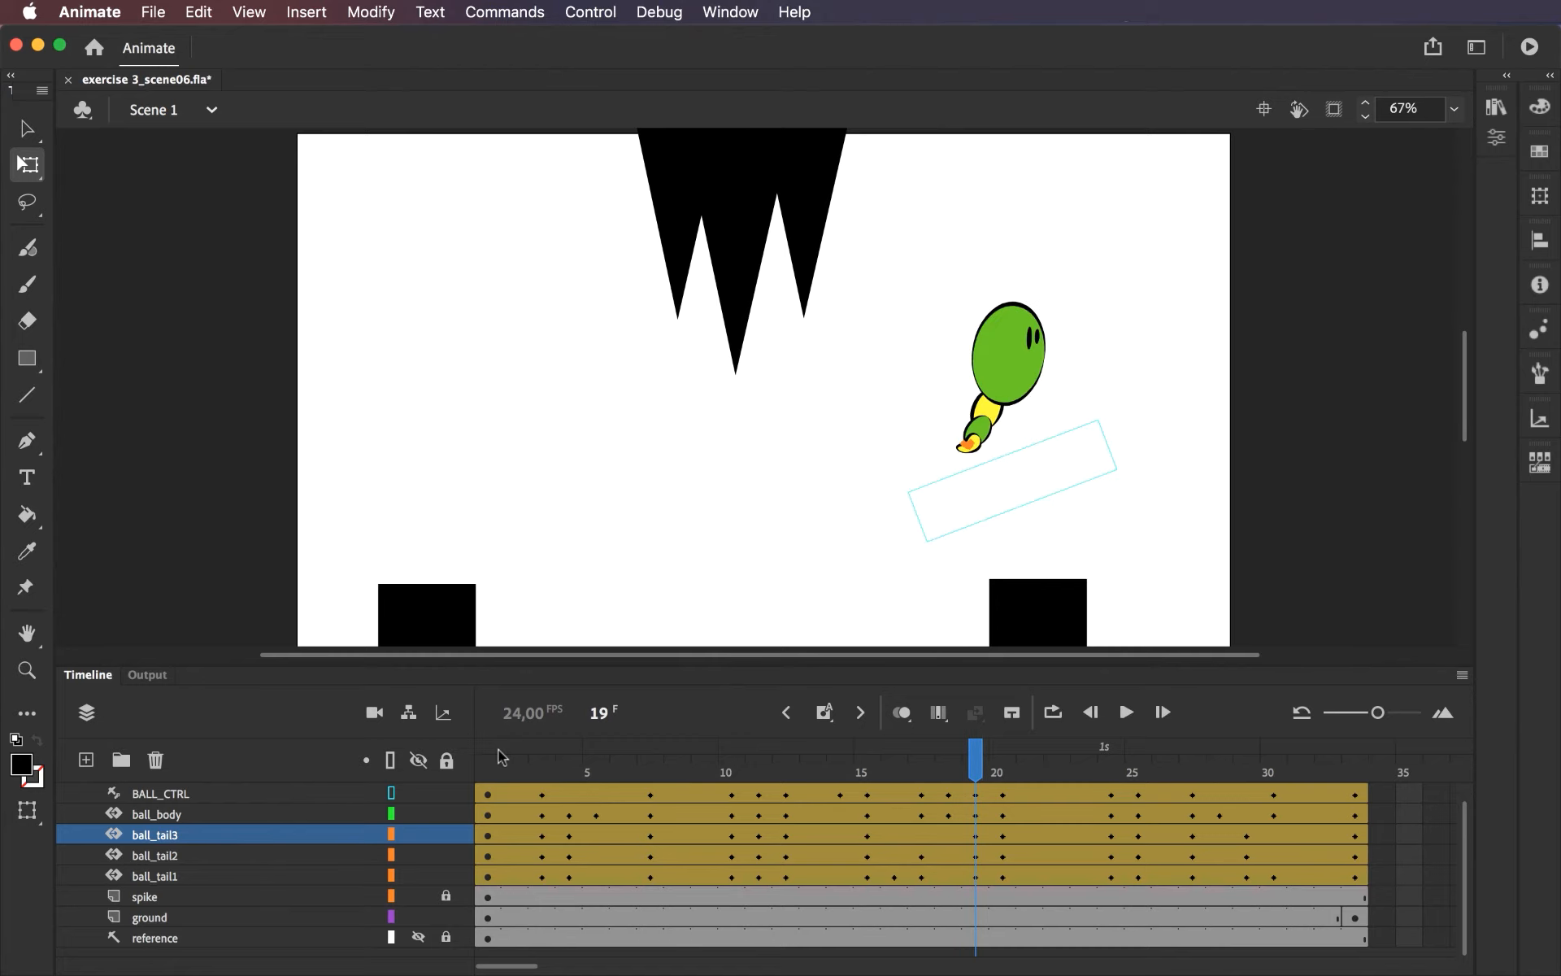
{"action": "key", "text": "period"}
{"action": "key", "text": "period"}
{"action": "key", "text": "period"}
{"action": "key", "text": "period"}
{"action": "key", "text": "period"}
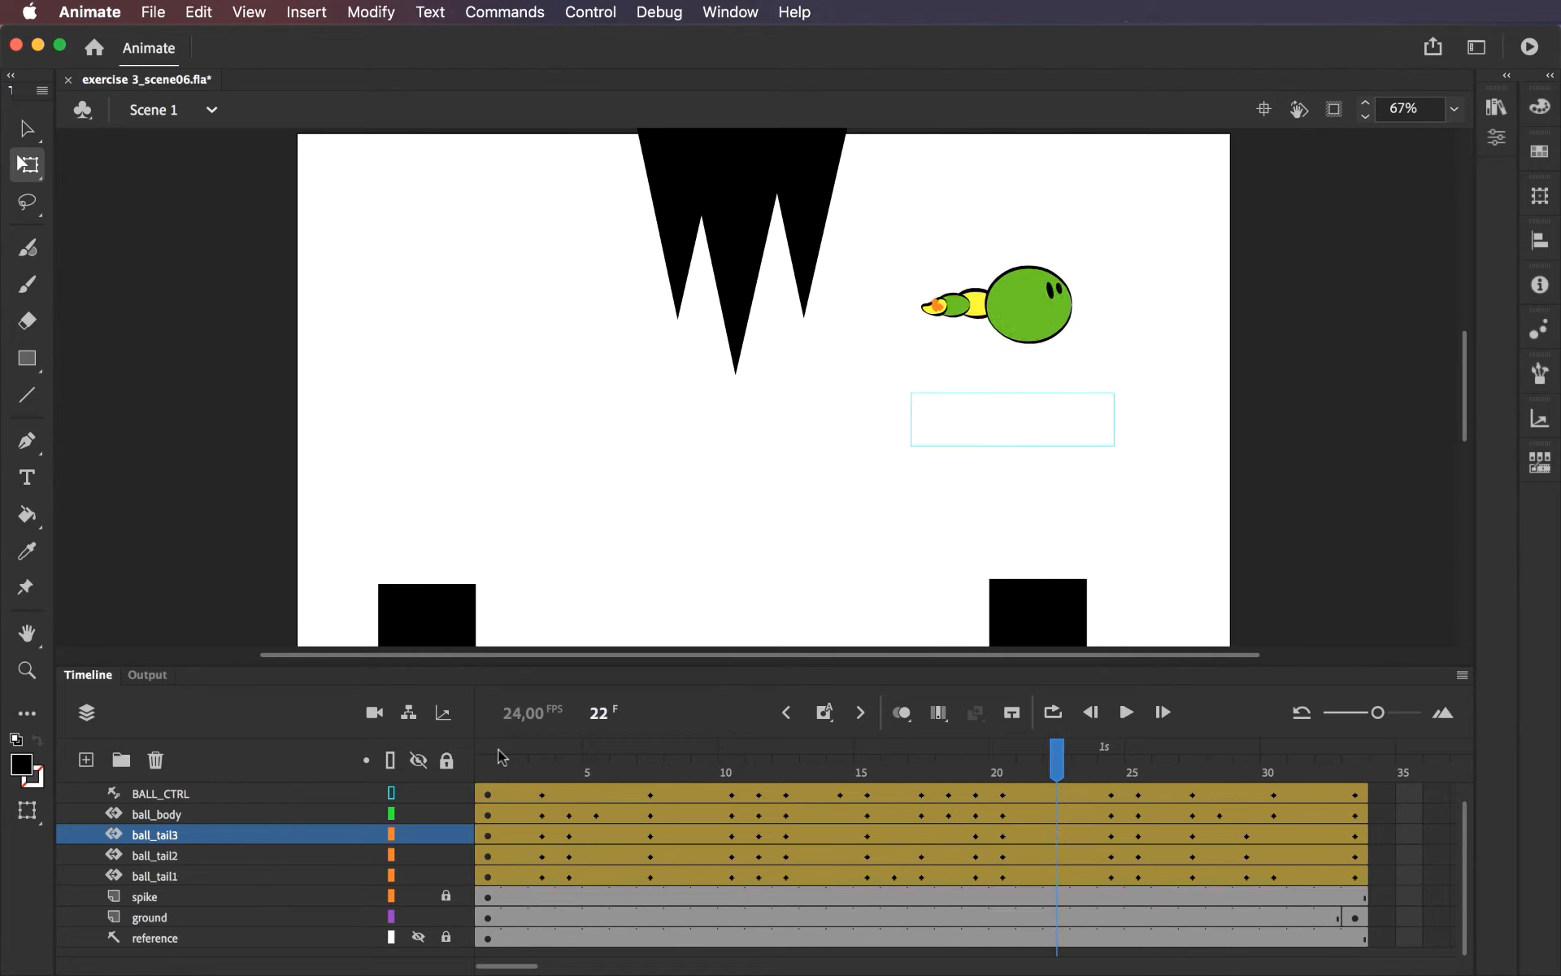
{"action": "key", "text": "period"}
{"action": "key", "text": "period"}
{"action": "key", "text": "period"}
{"action": "key", "text": "period"}
{"action": "key", "text": "period"}
{"action": "key", "text": "period"}
{"action": "key", "text": "period"}
{"action": "key", "text": "period"}
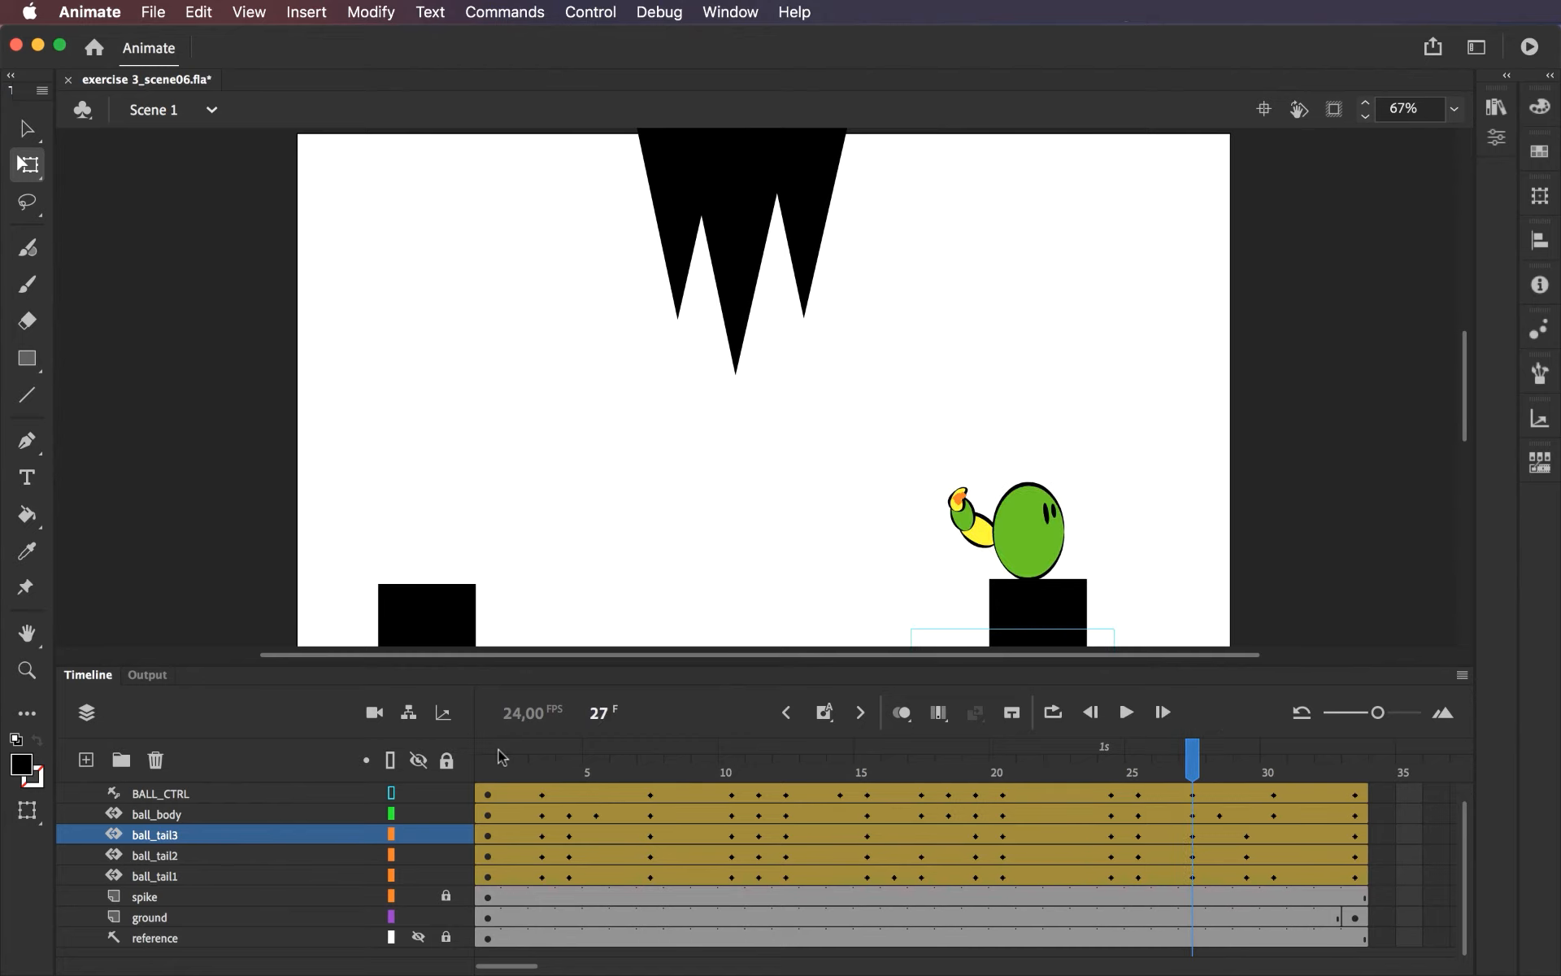
{"action": "key", "text": "period"}
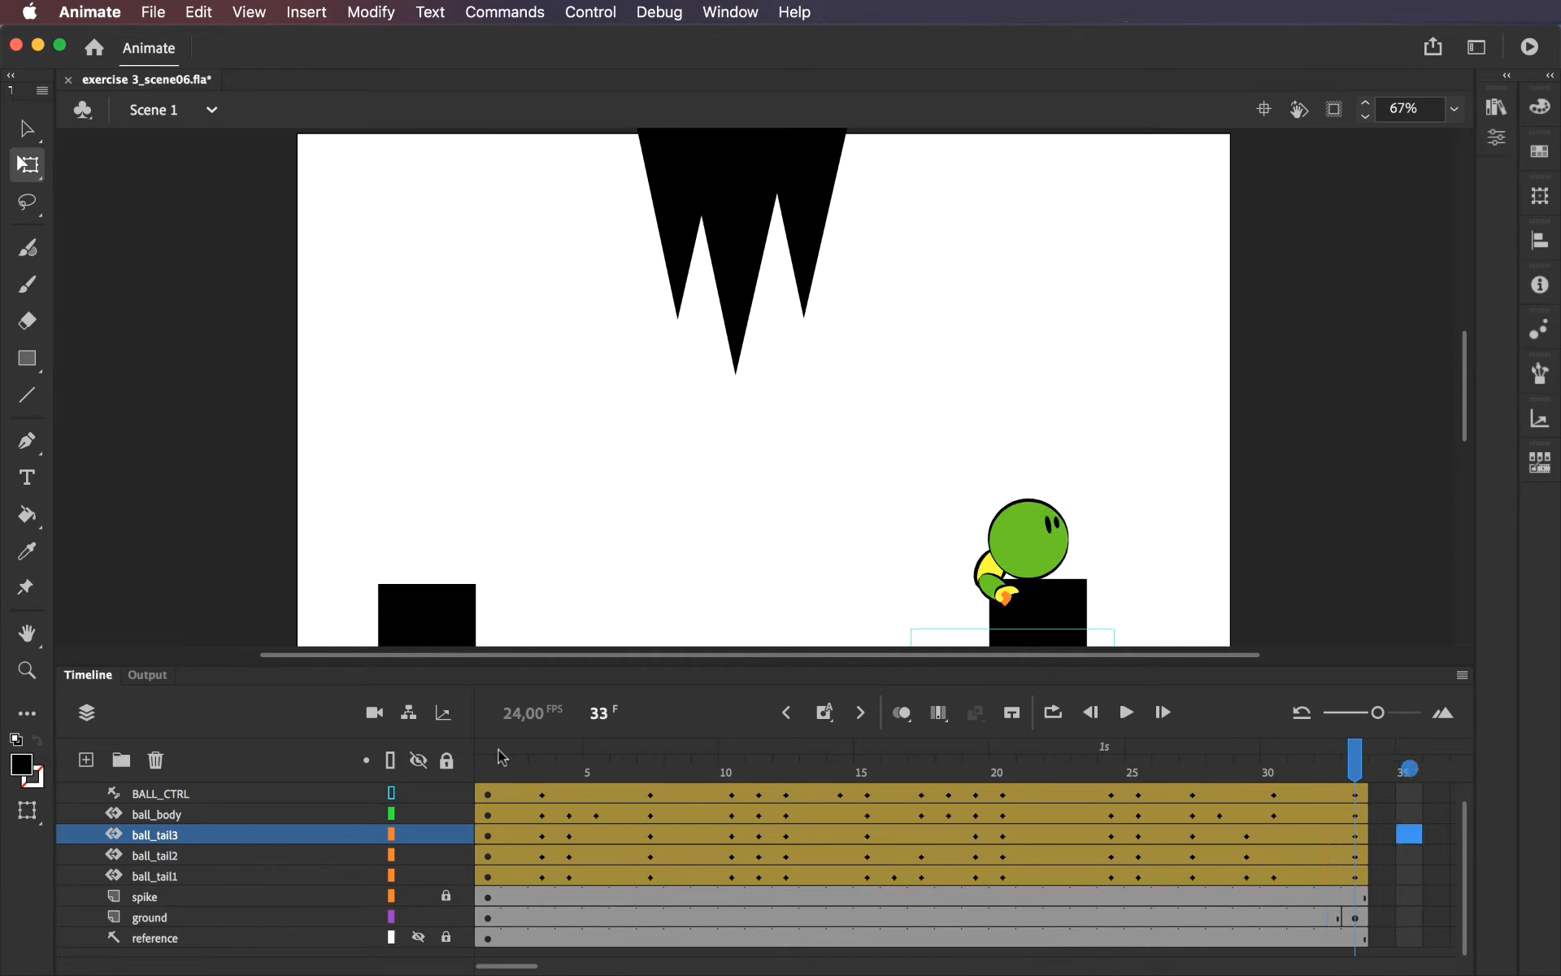
{"action": "key", "text": "comma"}
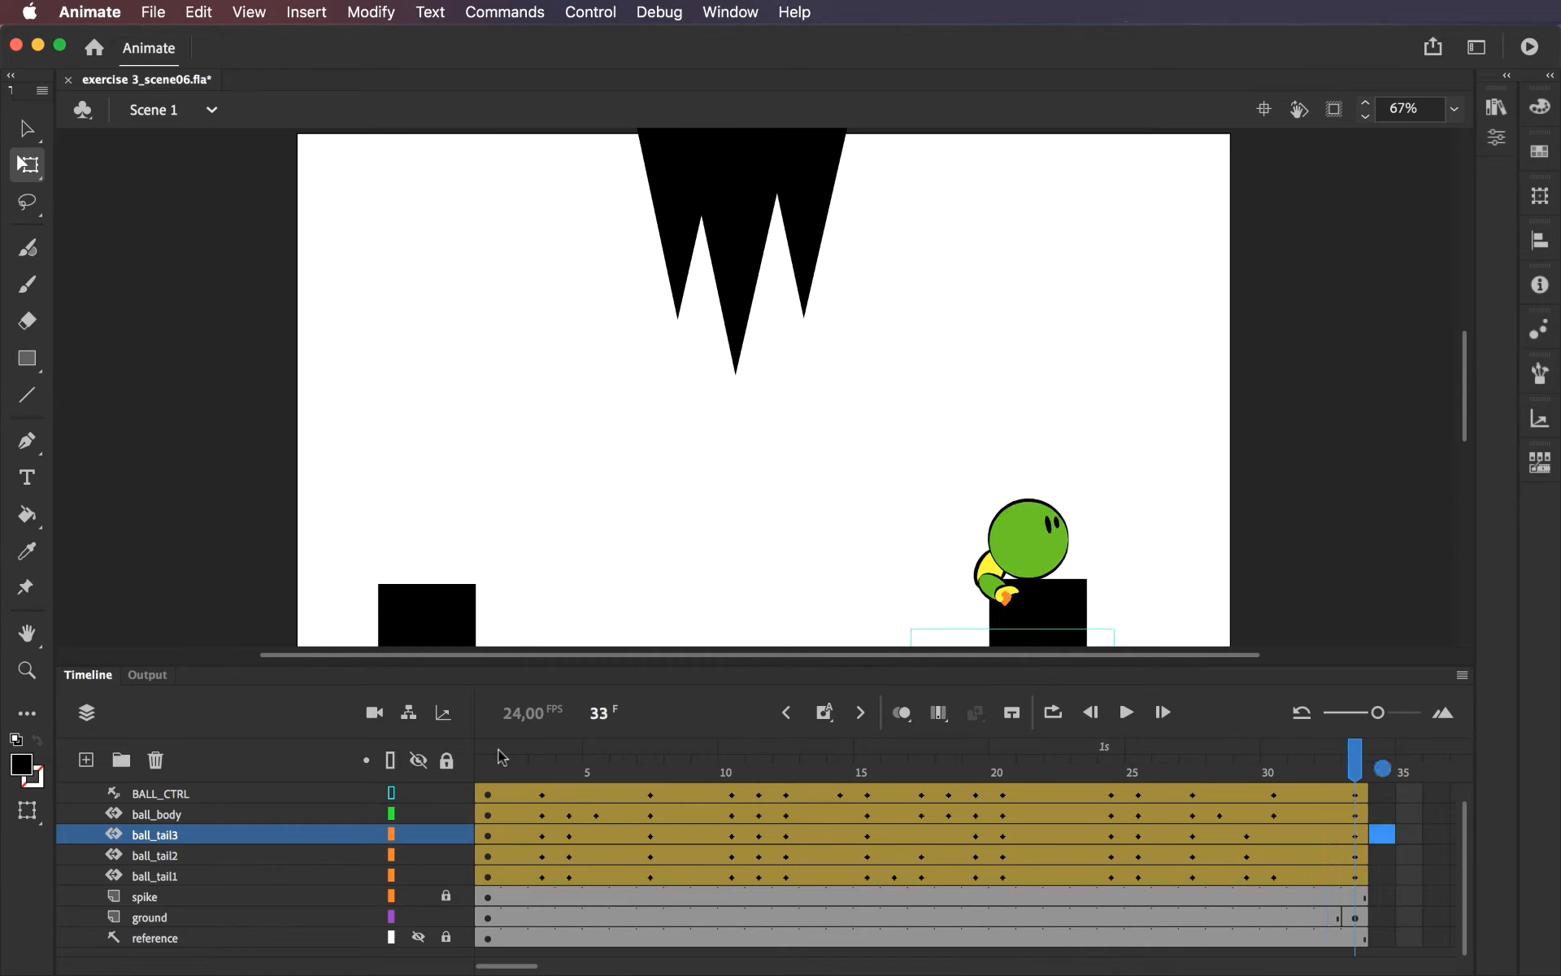
Scrub to frames 15, 22 and 33 to examine the line of action between the ball's body and tail.
{"action": "mouse_move", "coordinate": [487, 773]}
{"action": "left_mouse_down"}
{"action": "mouse_move", "coordinate": [894, 781]}
{"action": "mouse_move", "coordinate": [1002, 756]}
{"action": "mouse_move", "coordinate": [785, 752]}
{"action": "mouse_move", "coordinate": [899, 748]}
{"action": "mouse_move", "coordinate": [870, 753]}
{"action": "left_mouse_up"}
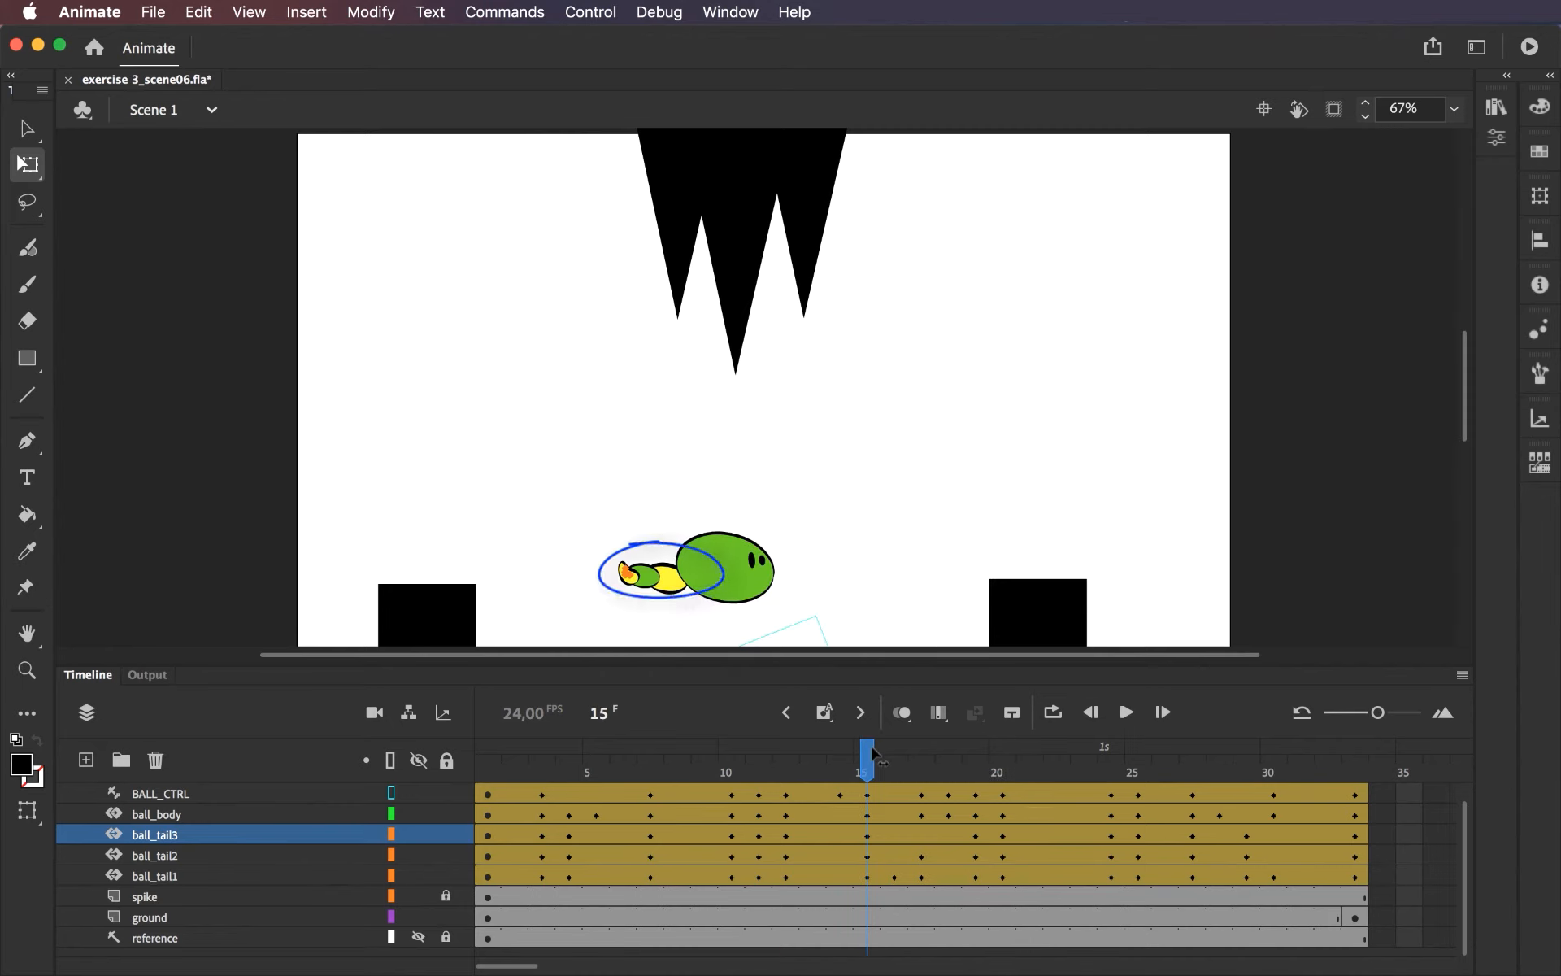
{"action": "mouse_move", "coordinate": [871, 755]}
{"action": "left_mouse_down"}
{"action": "mouse_move", "coordinate": [1083, 752]}
{"action": "mouse_move", "coordinate": [1057, 752]}
{"action": "left_mouse_up"}
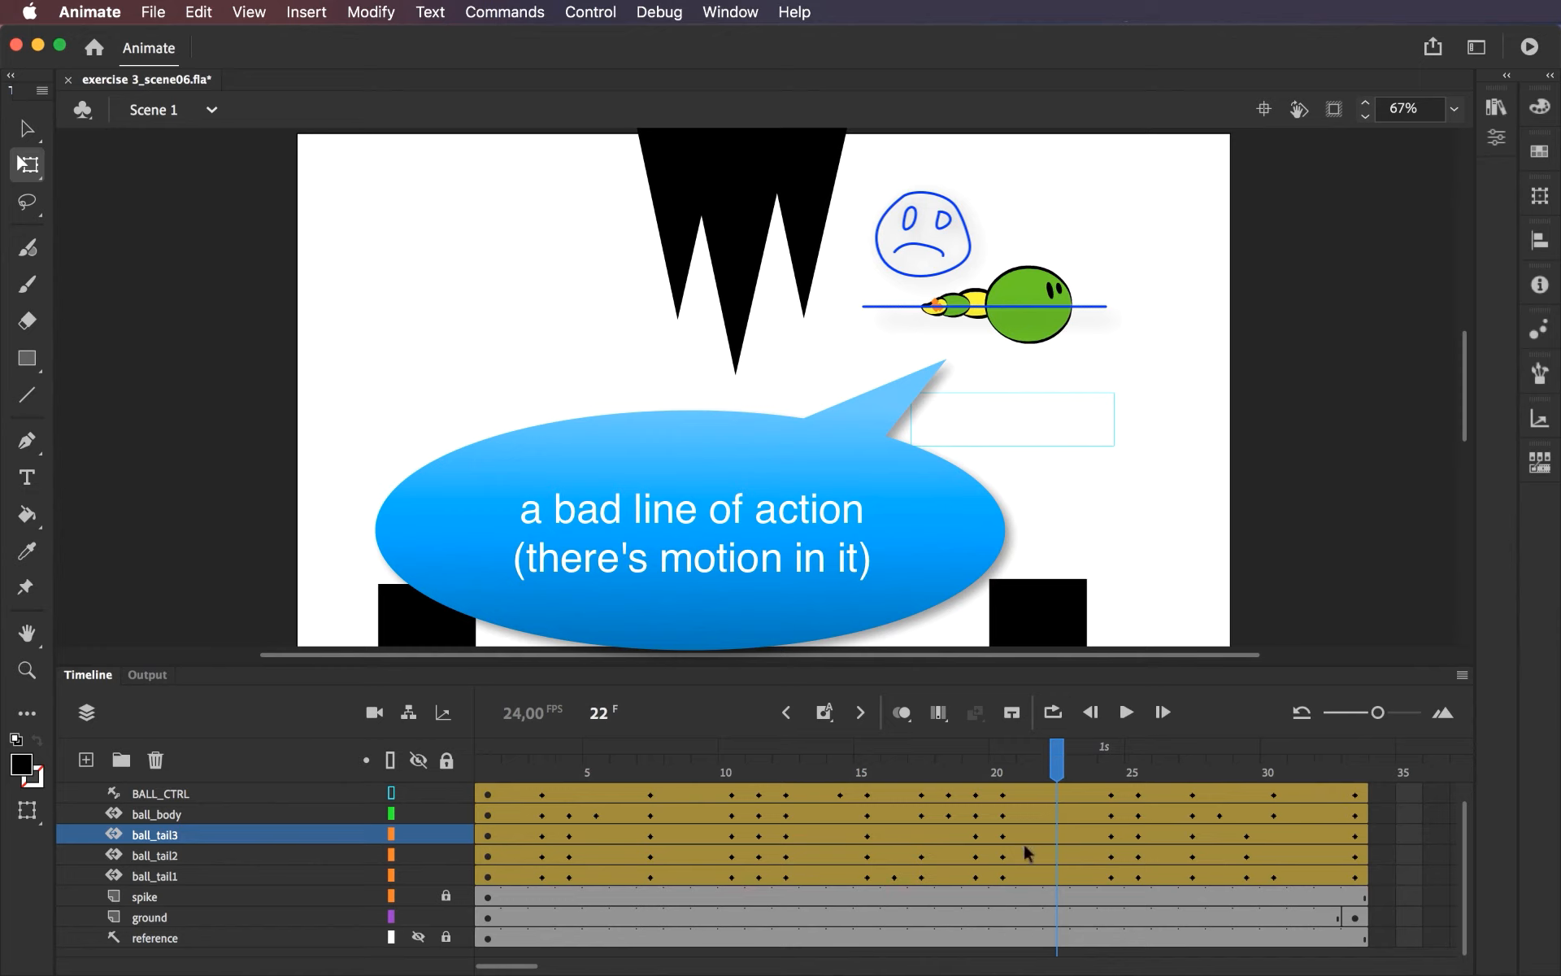
{"action": "mouse_move", "coordinate": [1057, 752]}
{"action": "left_mouse_down"}
{"action": "mouse_move", "coordinate": [1333, 762]}
{"action": "mouse_move", "coordinate": [1256, 762]}
{"action": "mouse_move", "coordinate": [1328, 762]}
{"action": "mouse_move", "coordinate": [1271, 761]}
{"action": "mouse_move", "coordinate": [1354, 785]}
{"action": "left_mouse_up"}
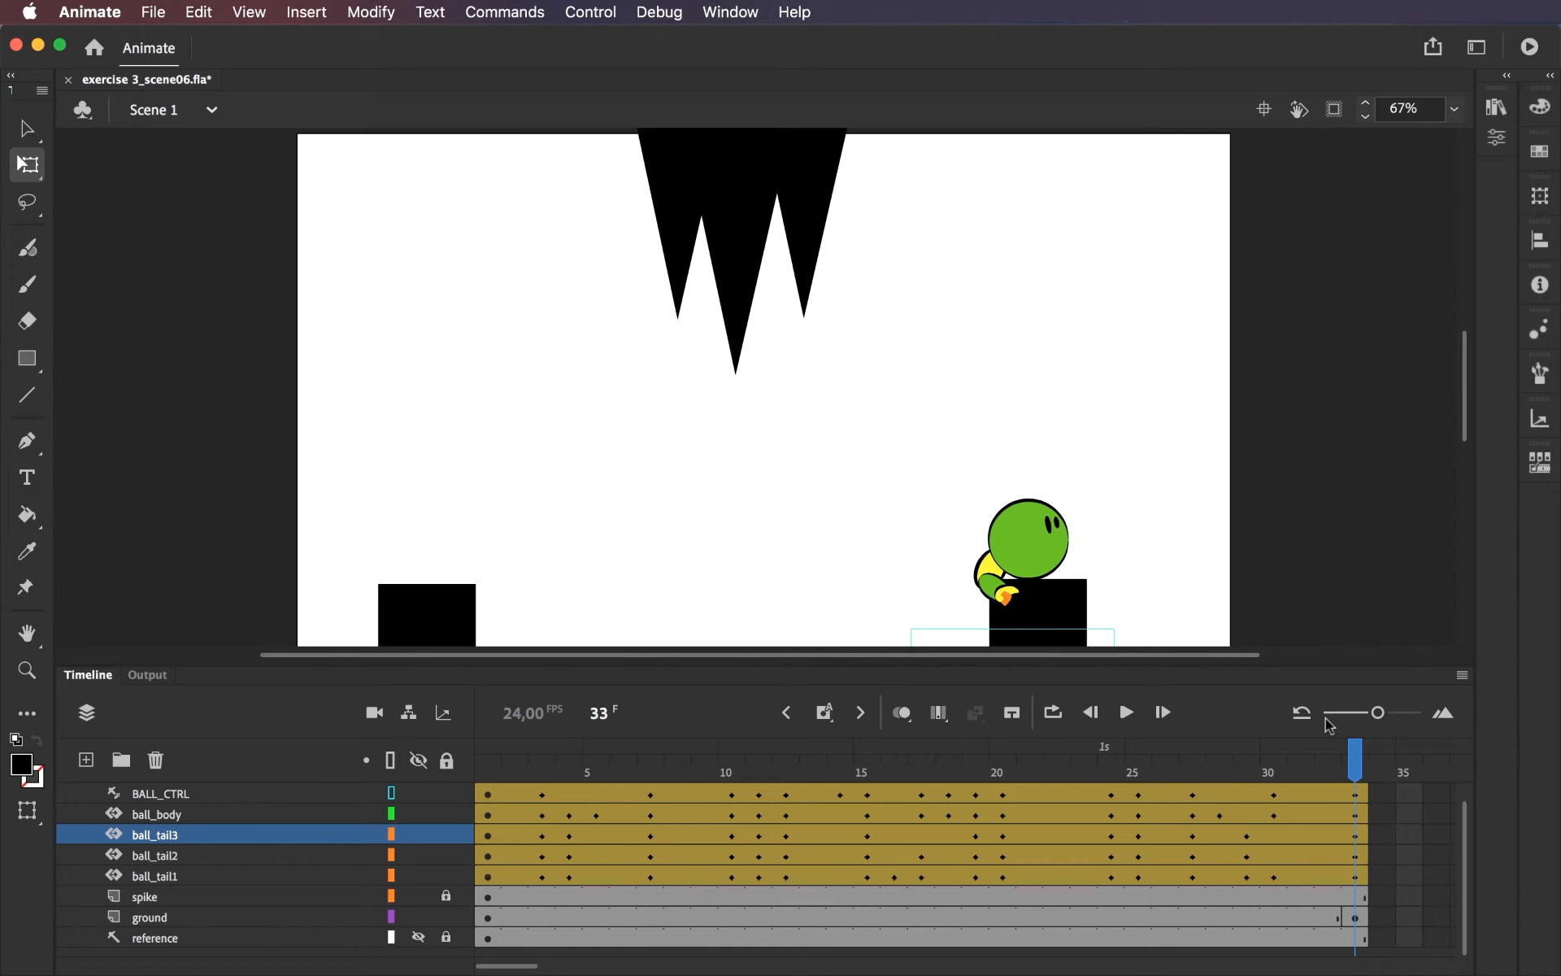
At frame 15, rotate the ball body counterclockwise until it lies level.
{"action": "left_click", "coordinate": [734, 774]}
{"action": "left_click_drag", "start_coordinate": [735, 774], "coordinate": [867, 768]}
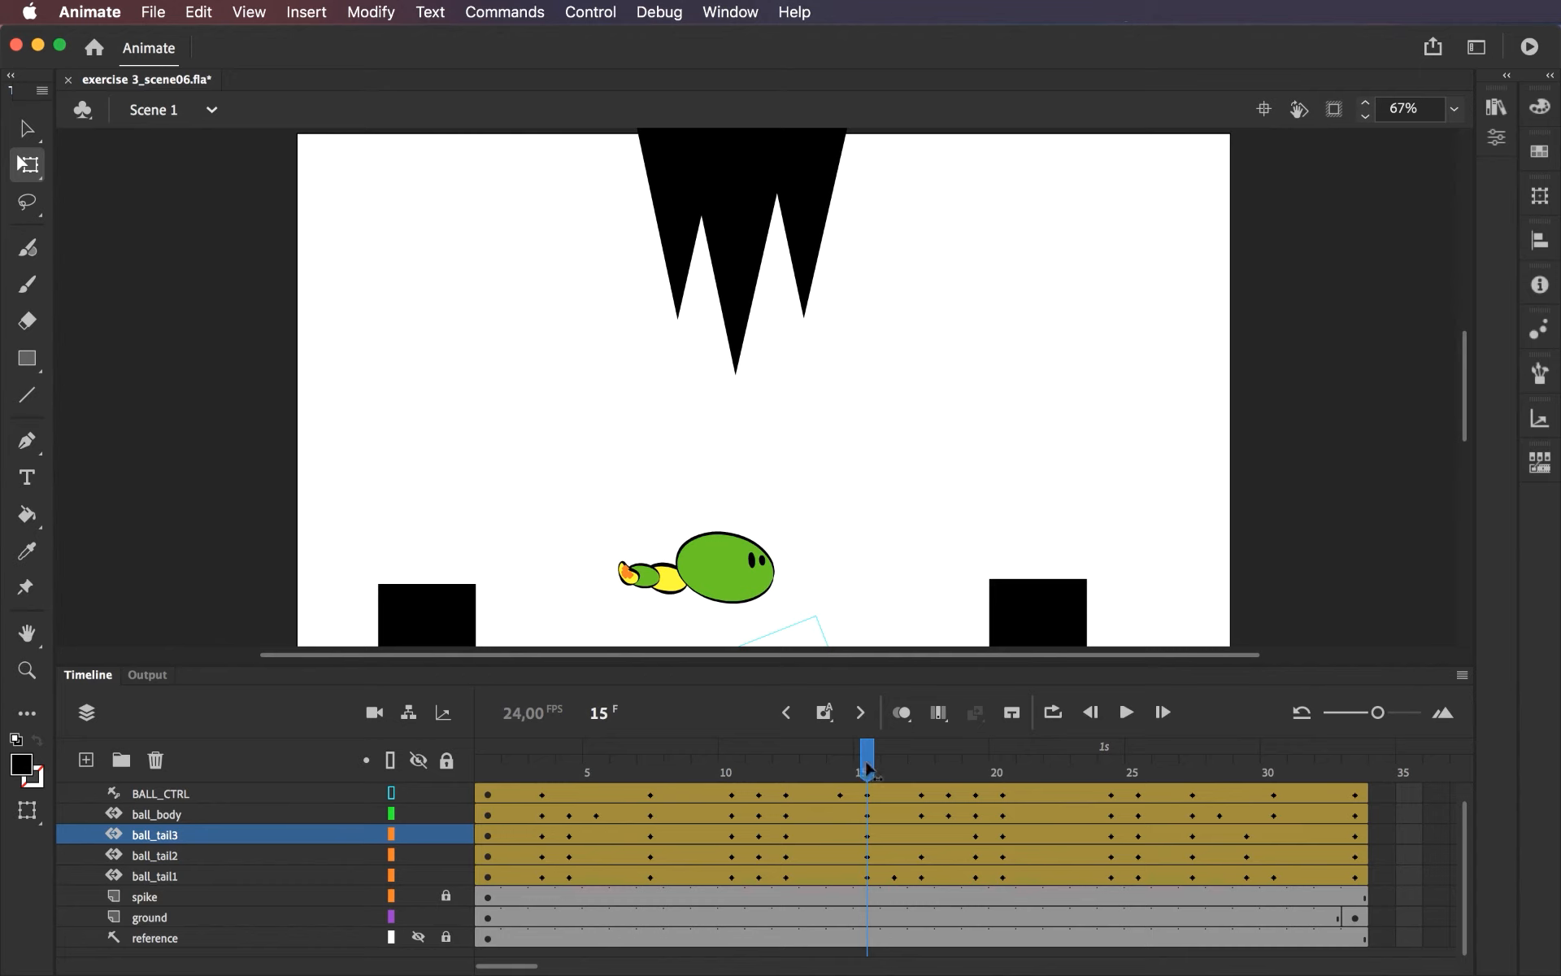
{"action": "left_click", "coordinate": [726, 579]}
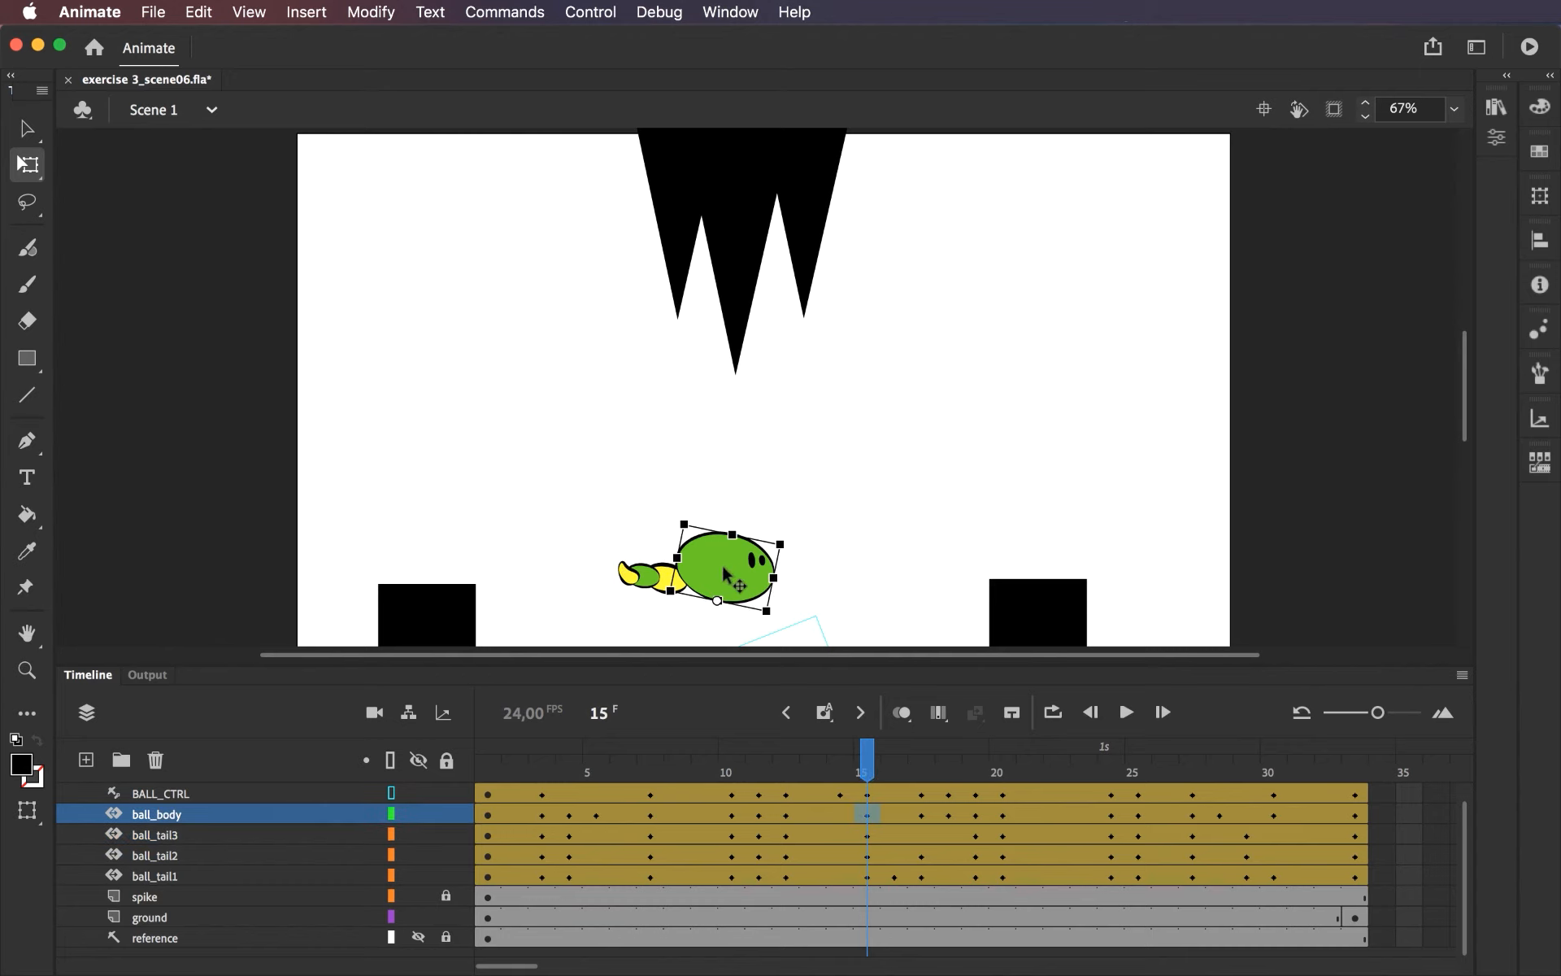
{"action": "left_click_drag", "start_coordinate": [798, 547], "coordinate": [788, 525]}
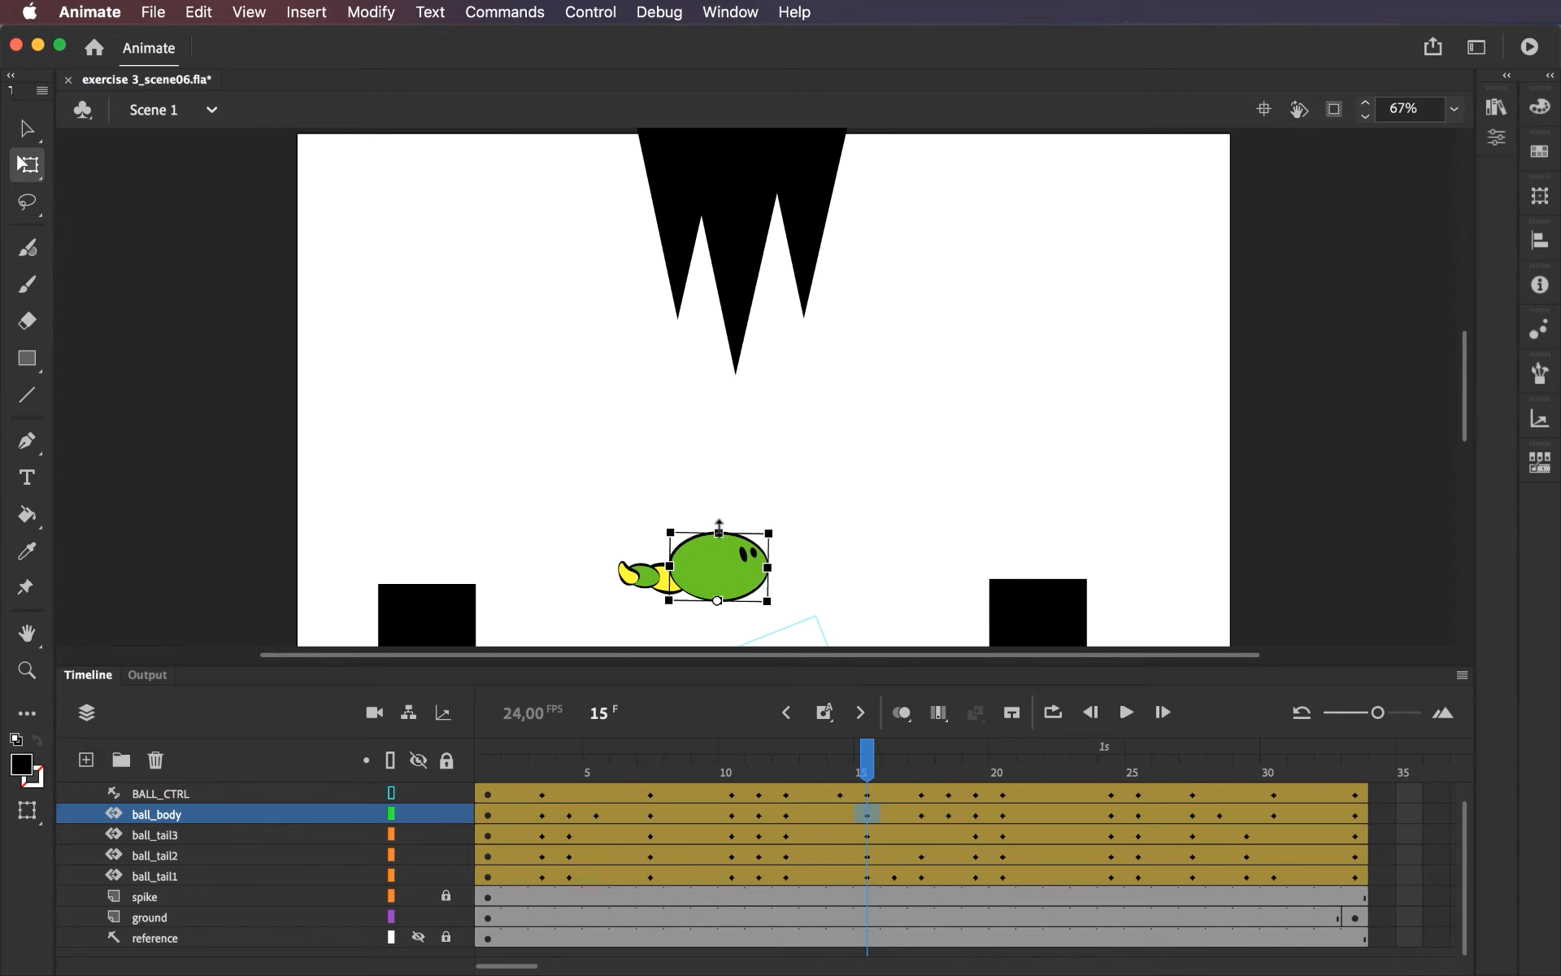
Flatten the ball body at frame 15, stretch it slightly wider, and nudge it horizontally into place against the tail.
{"action": "left_click_drag", "start_coordinate": [720, 533], "coordinate": [769, 571]}
{"action": "key", "text": "Right"}
{"action": "key", "text": "Right"}
{"action": "key", "text": "Right"}
{"action": "key", "text": "Right"}
{"action": "key", "text": "Right"}
{"action": "key", "text": "Right"}
{"action": "key", "text": "Right"}
{"action": "key", "text": "Right"}
{"action": "key", "text": "Right"}
{"action": "key", "text": "Right"}
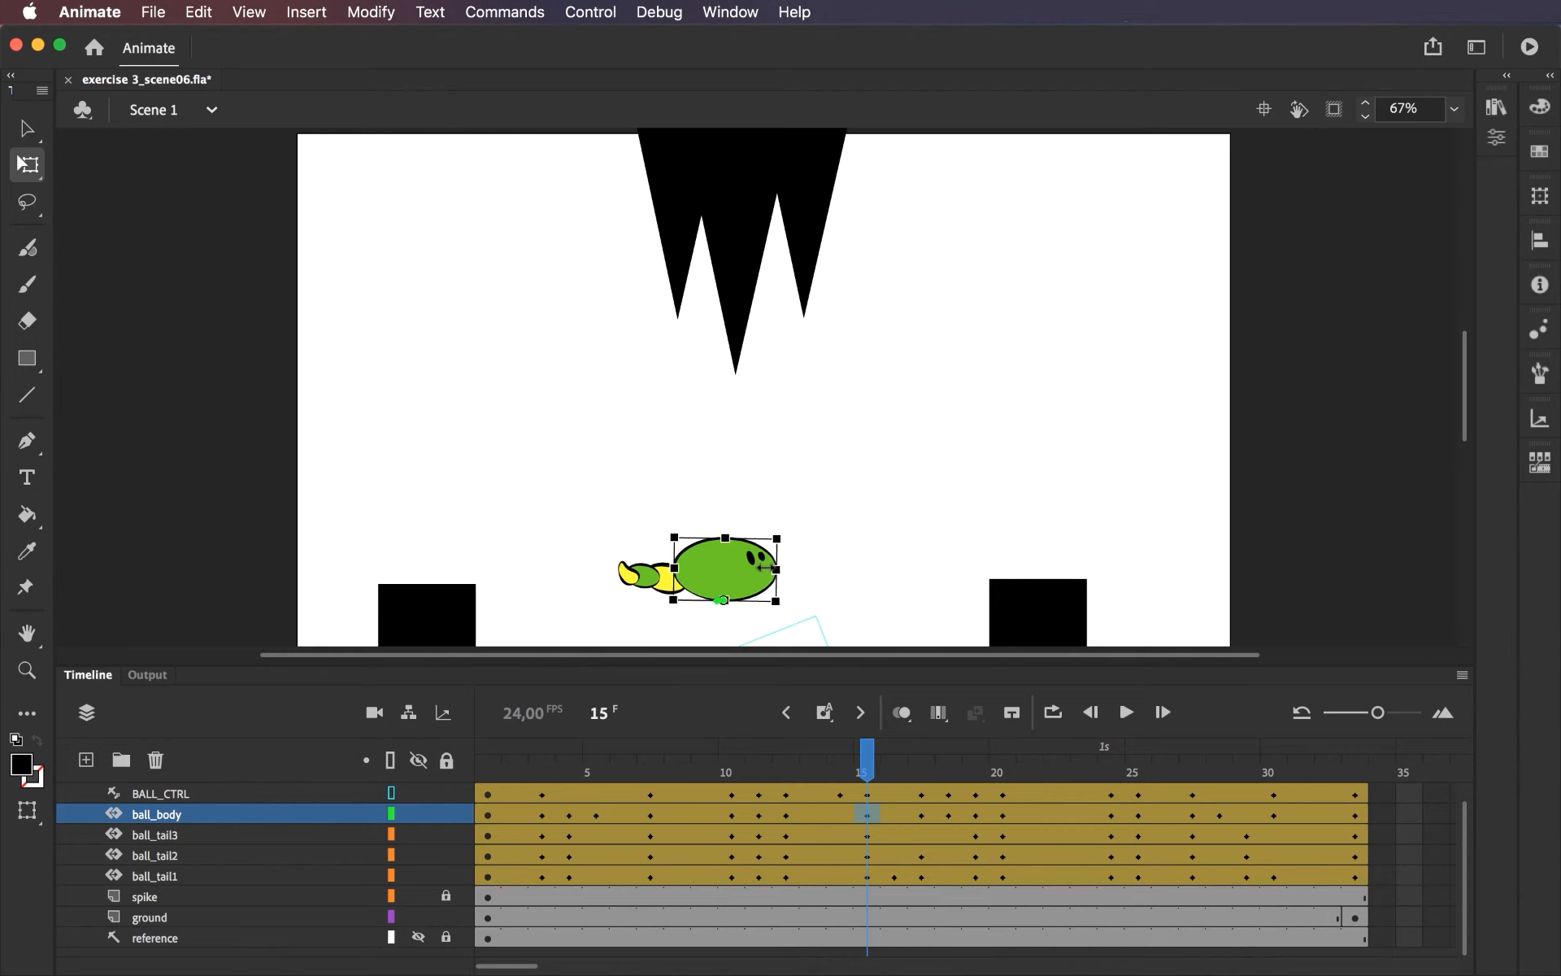
{"action": "key", "text": "Left"}
{"action": "key", "text": "Left"}
{"action": "key", "text": "Left"}
{"action": "key", "text": "Left"}
{"action": "left_click", "coordinate": [615, 496]}
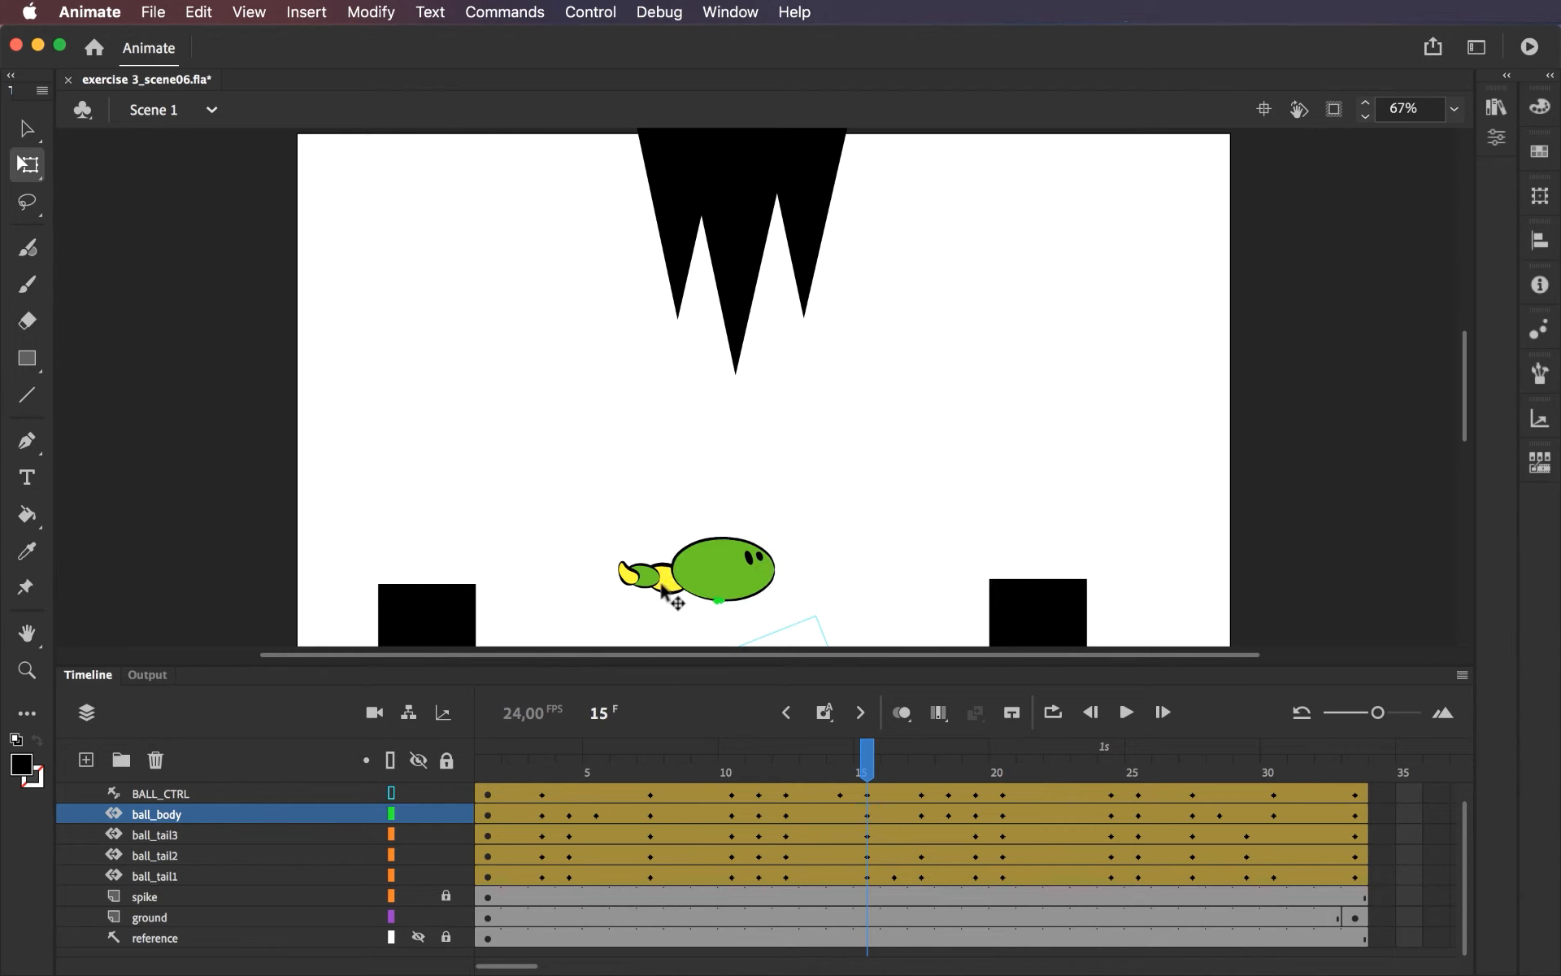
Rotate the first tail segment at frame 15 so the tail angles downward from the body.
{"action": "left_click", "coordinate": [665, 585]}
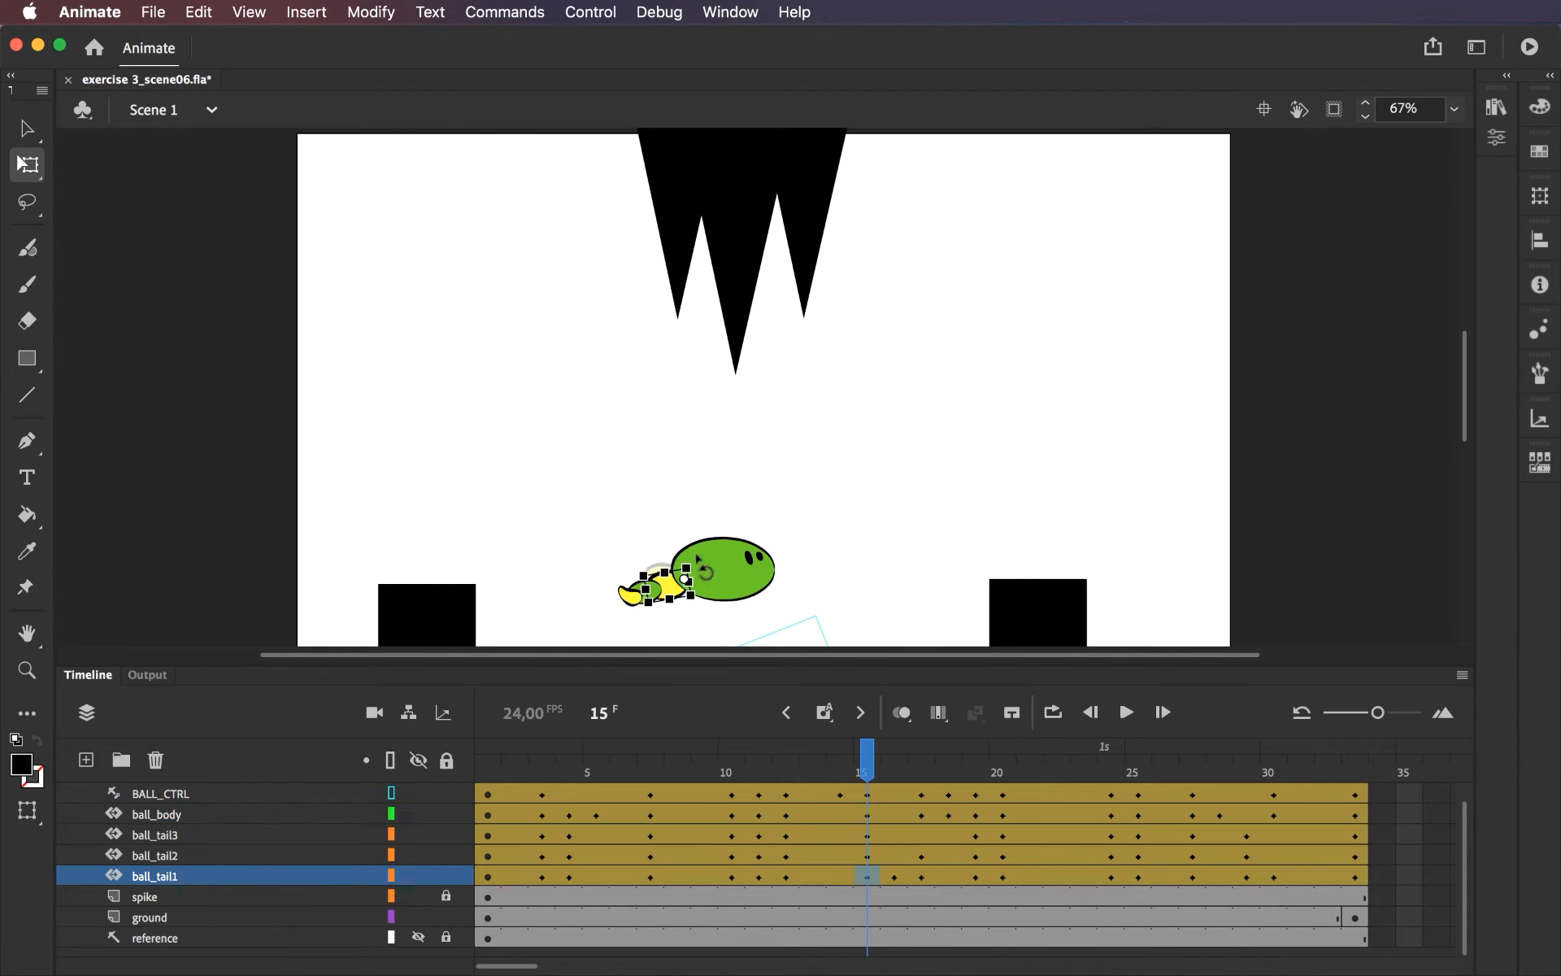